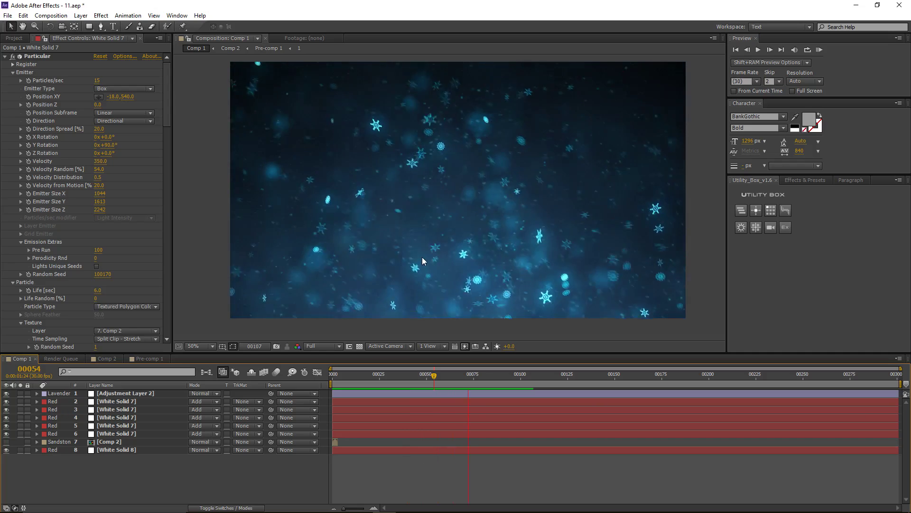
# Review the finished snowflake composition around frame 50 and toggle the visibility of the two lowest White Solid 7 layers.
pyautogui.click(439, 382)
pyautogui.moveTo(440, 382); pyautogui.dragTo(424, 383)
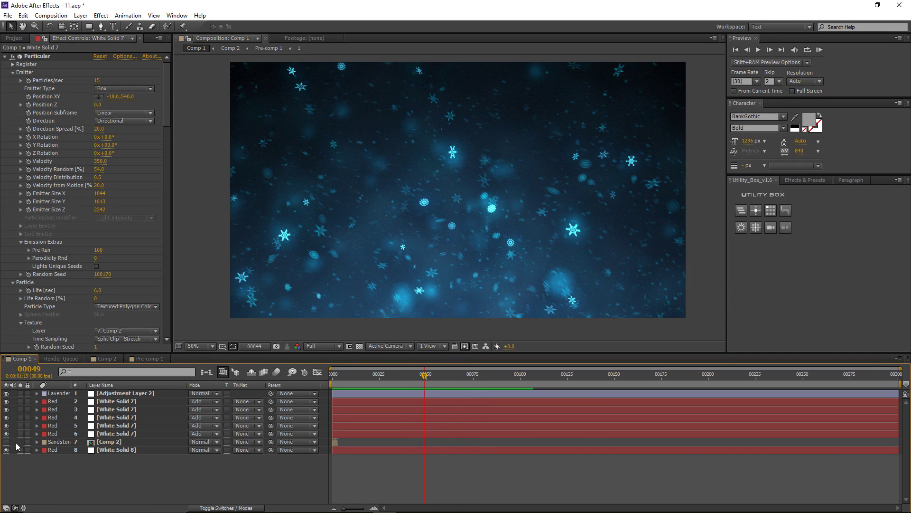
pyautogui.click(129, 432)
pyautogui.keyDown('shift'); pyautogui.click(128, 426); pyautogui.keyUp('shift')
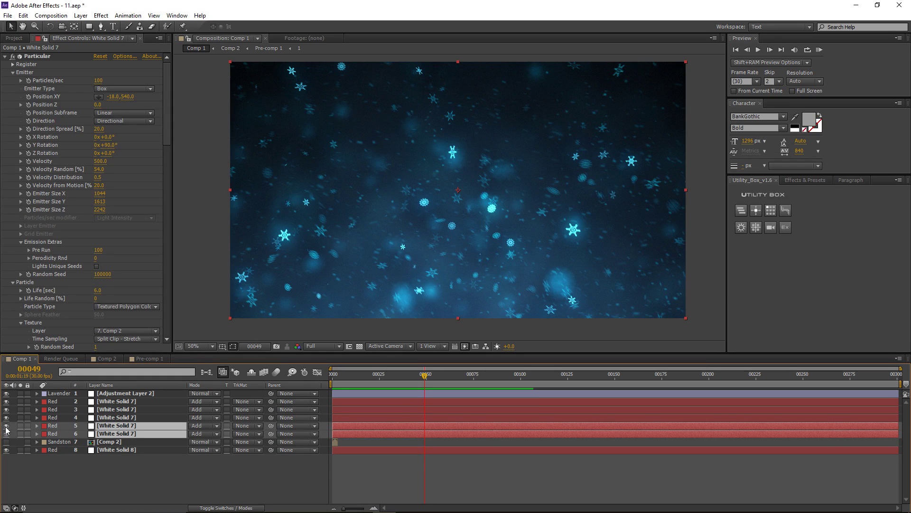
pyautogui.click(6, 426)
pyautogui.click(6, 426)
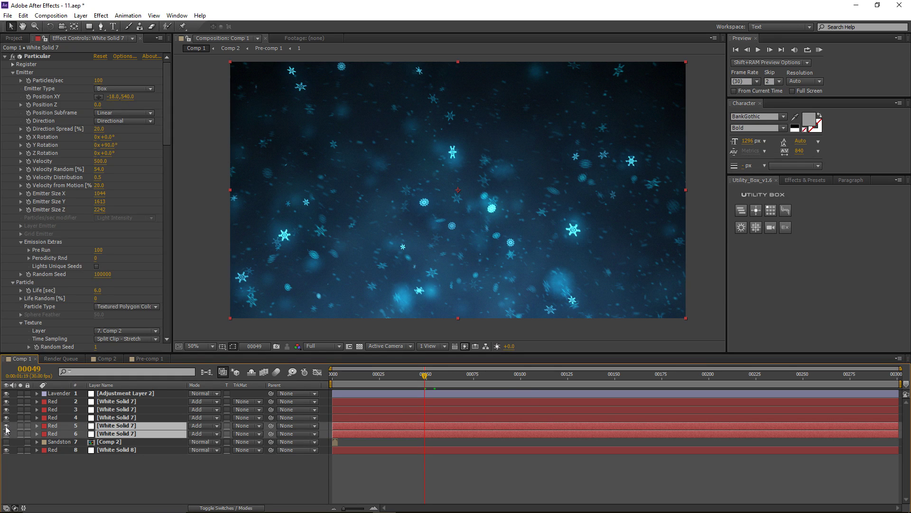
pyautogui.click(344, 468)
pyautogui.moveTo(424, 375)
pyautogui.mouseDown()
pyautogui.moveTo(514, 378)
pyautogui.moveTo(426, 383)
pyautogui.mouseUp()
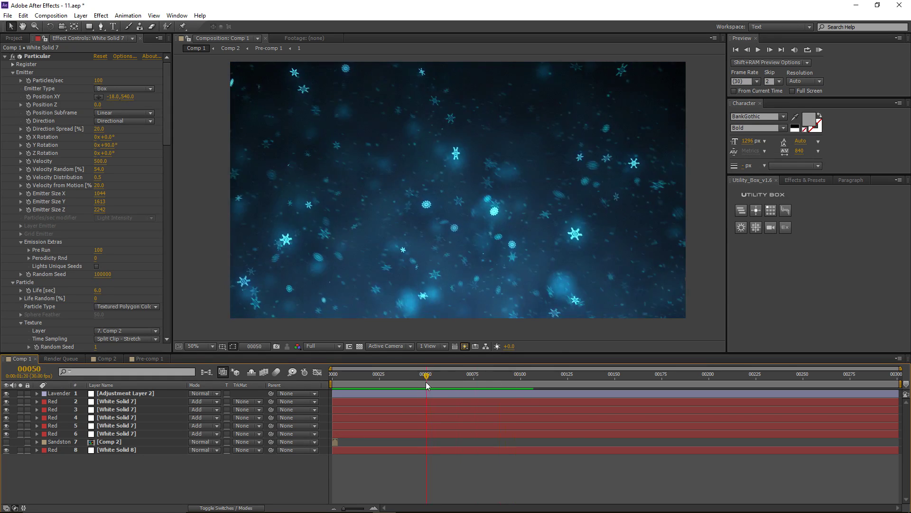
# Save the open project 11.aep and create a new empty project.
pyautogui.click(10, 16)
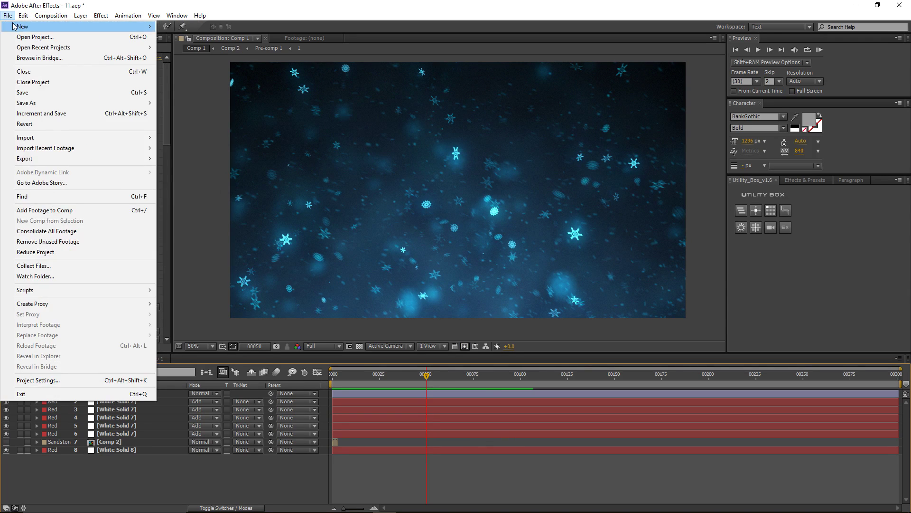
pyautogui.click(35, 3)
pyautogui.hotkey('ctrl', 's')
pyautogui.click(9, 16)
pyautogui.moveTo(11, 28)
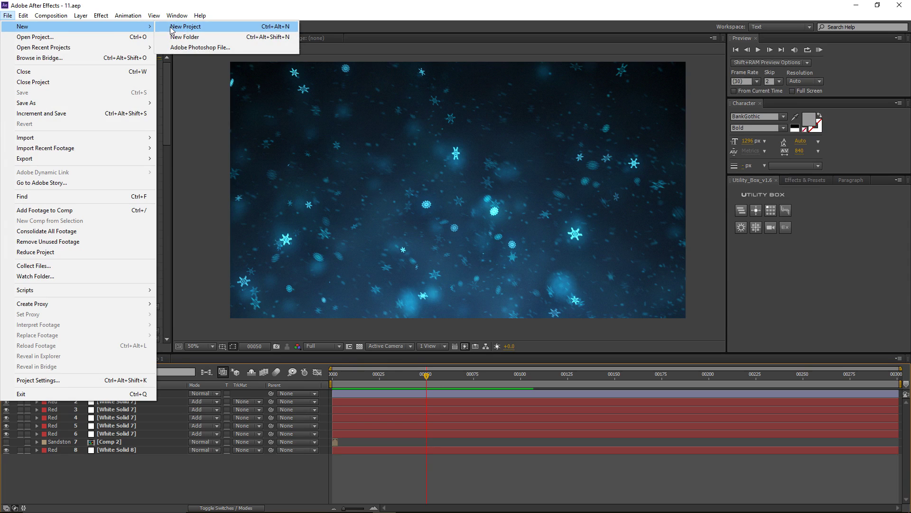
pyautogui.click(185, 26)
# Create a composition named Main_Comp at 1920 × 1080 px, 30 frames per second, with a duration of 301 frames.
pyautogui.click(50, 16)
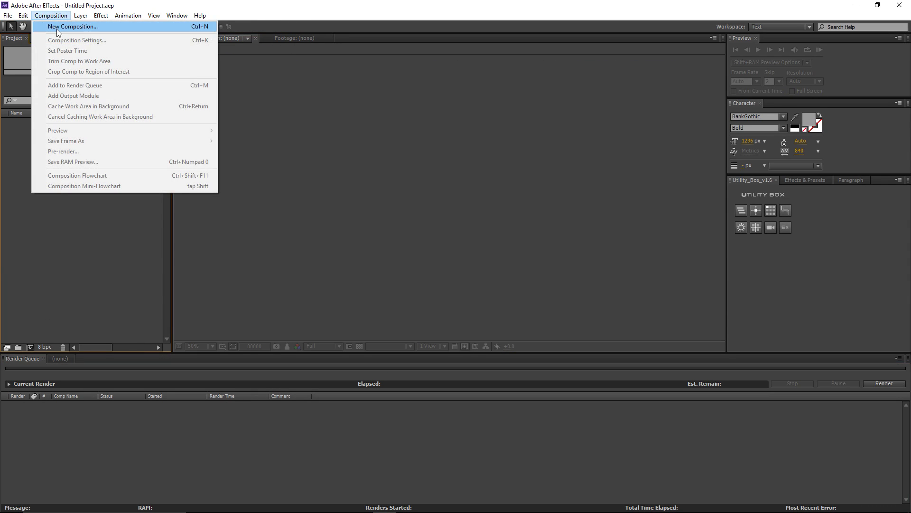
pyautogui.click(56, 27)
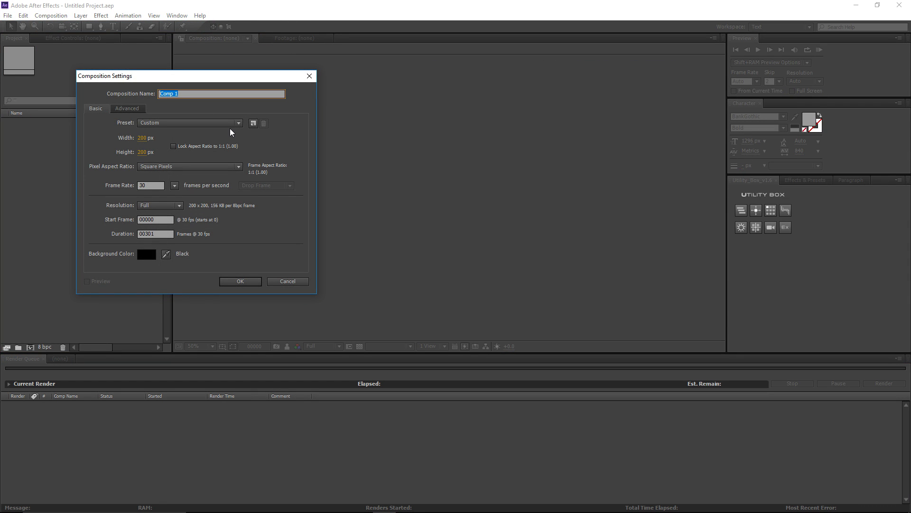
pyautogui.write('Main_')
pyautogui.click(141, 137)
pyautogui.write('1920')
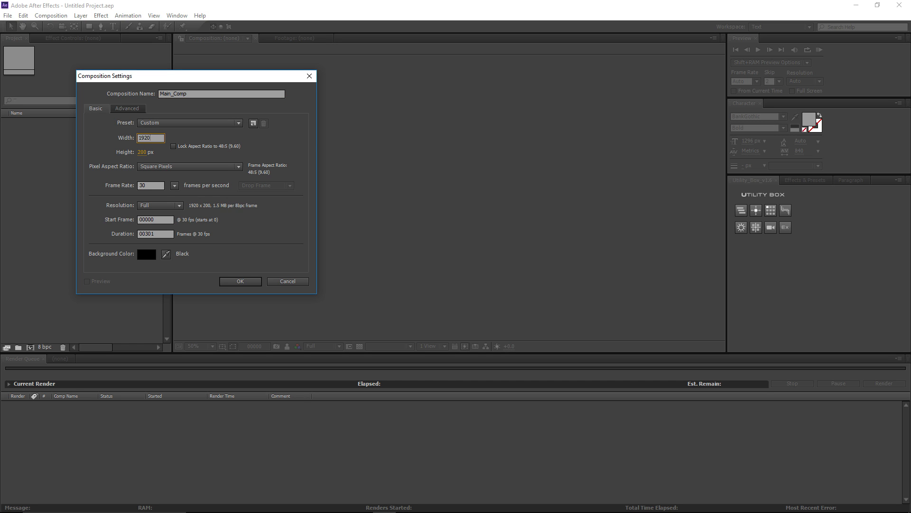
pyautogui.press('Tab')
pyautogui.write('1080')
pyautogui.click(150, 186)
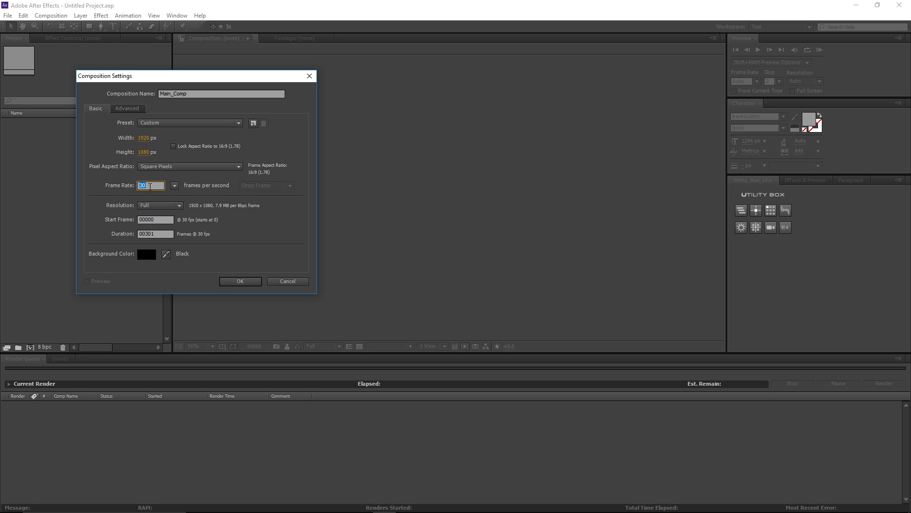
pyautogui.click(145, 186)
pyautogui.moveTo(156, 234); pyautogui.dragTo(147, 235)
pyautogui.click(229, 281)
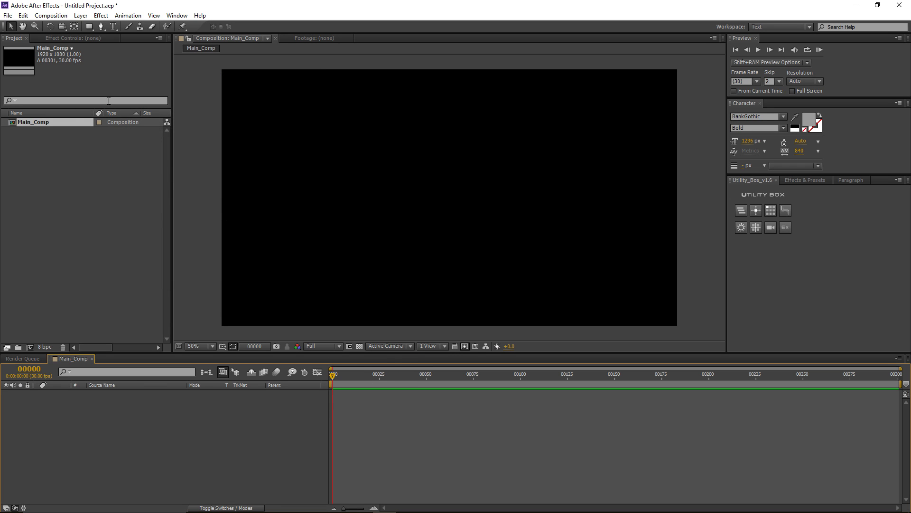
# Add a white composition-size solid named Background to Main_Comp.
pyautogui.hotkey('ctrl', 'y')
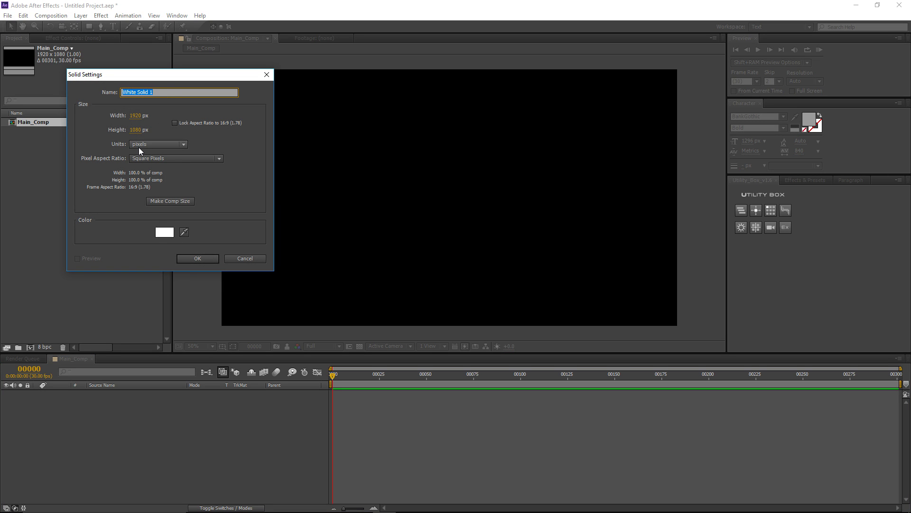
pyautogui.write('Background')
pyautogui.press('Return')
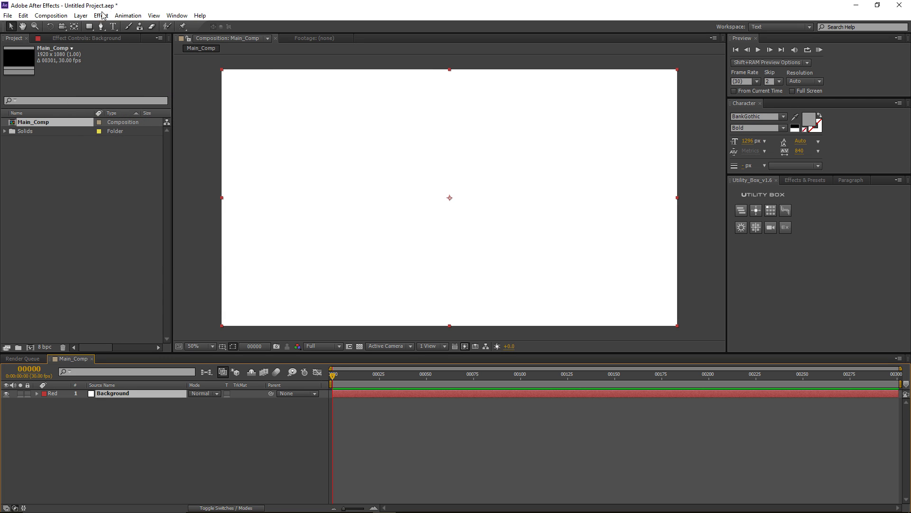
# Apply the Ramp effect from the Generate category to the Background layer.
pyautogui.click(102, 16)
pyautogui.moveTo(216, 177)
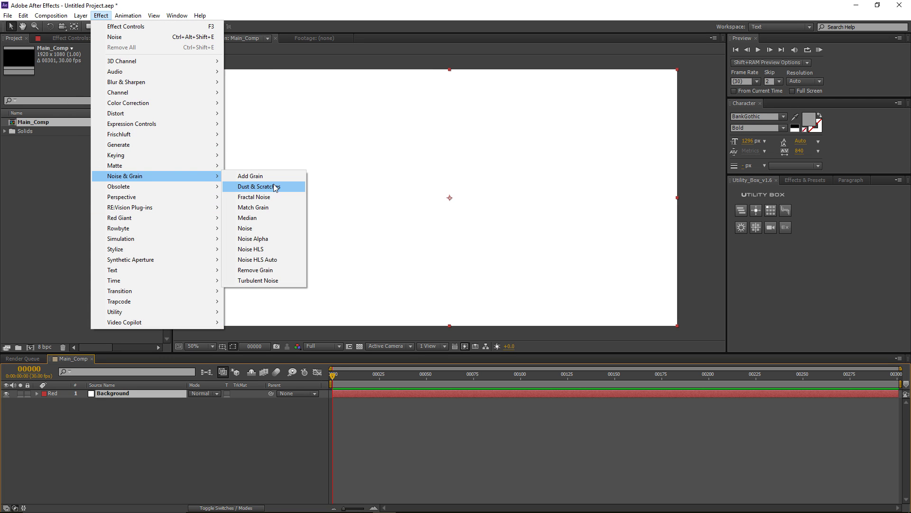
pyautogui.moveTo(140, 145)
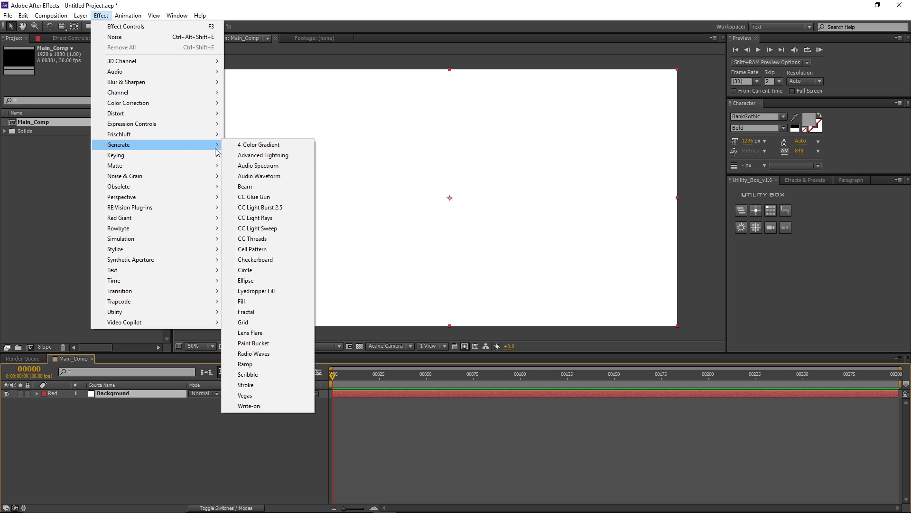
pyautogui.click(256, 364)
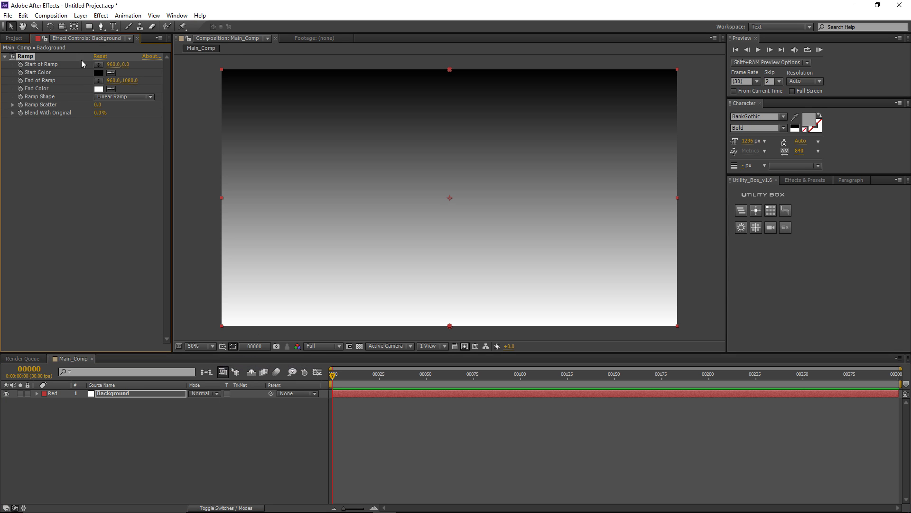
# Make the ramp radial, starting at about 960, 860 and ending just above the frame at about 960, -36.
pyautogui.click(110, 98)
pyautogui.click(117, 118)
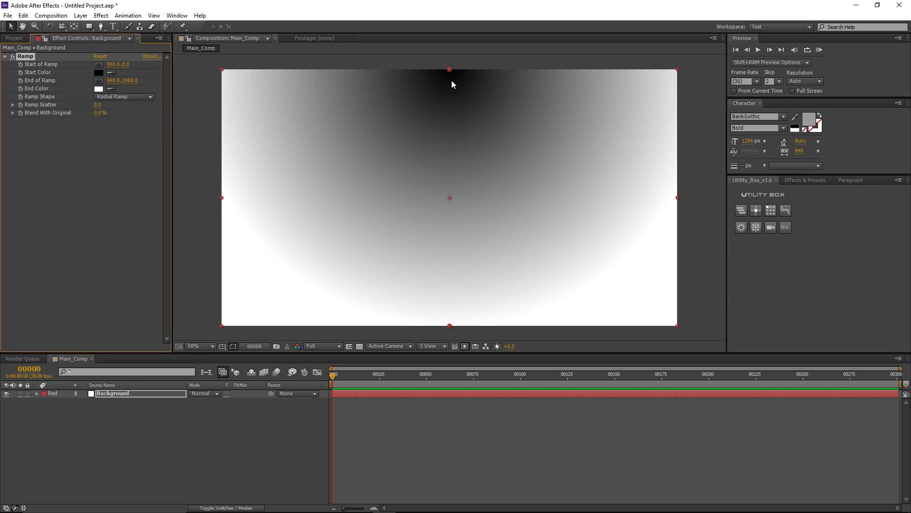
pyautogui.moveTo(450, 70); pyautogui.dragTo(452, 274)
pyautogui.moveTo(450, 326); pyautogui.dragTo(454, 58)
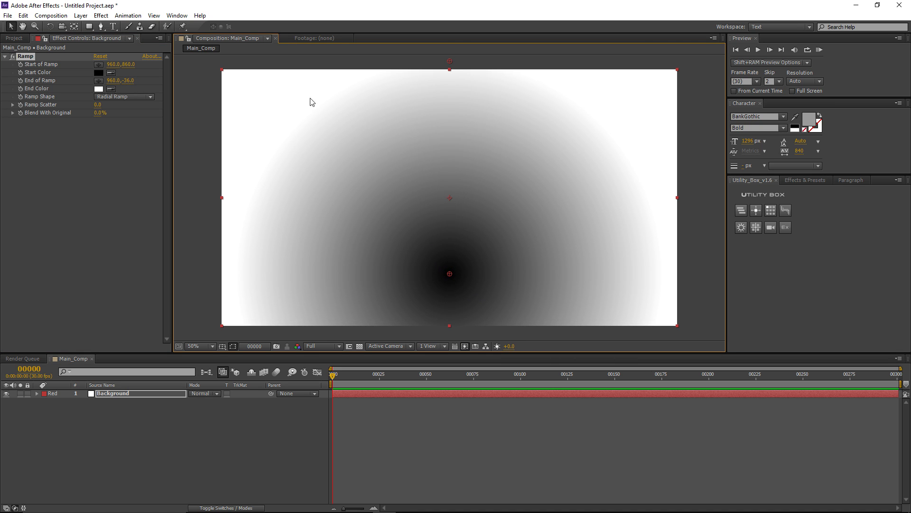
# Set the ramp's start color to the dark blue 2D3774.
pyautogui.click(99, 72)
pyautogui.moveTo(100, 382)
pyautogui.mouseDown()
pyautogui.moveTo(98, 393)
pyautogui.moveTo(112, 386)
pyautogui.mouseUp()
pyautogui.moveTo(179, 358); pyautogui.dragTo(183, 346)
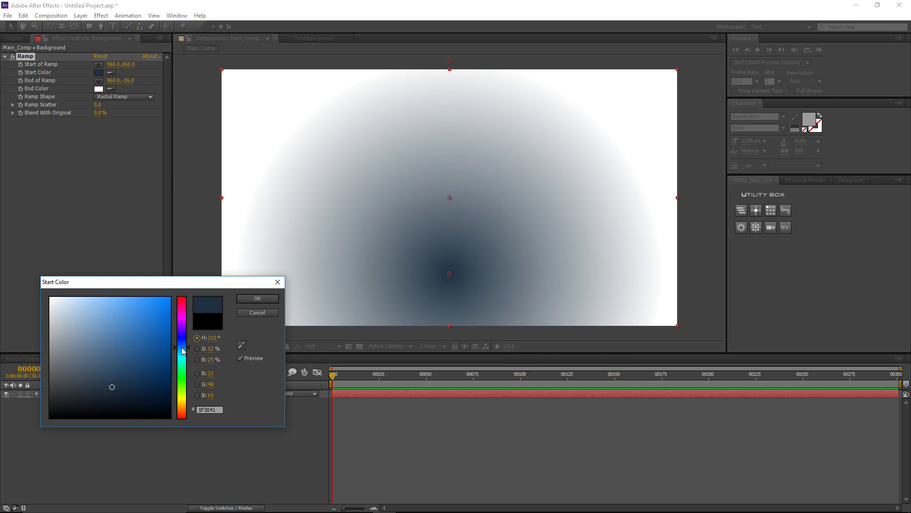
pyautogui.moveTo(127, 371); pyautogui.dragTo(124, 362)
pyautogui.moveTo(184, 347); pyautogui.dragTo(184, 341)
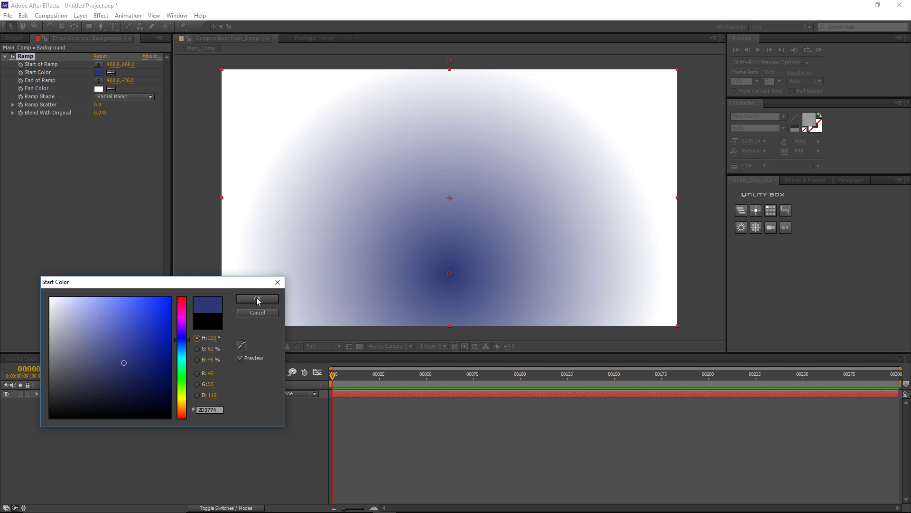
pyautogui.click(257, 298)
# Set the ramp's end color to black (000000).
pyautogui.click(99, 89)
pyautogui.moveTo(133, 367); pyautogui.dragTo(145, 426)
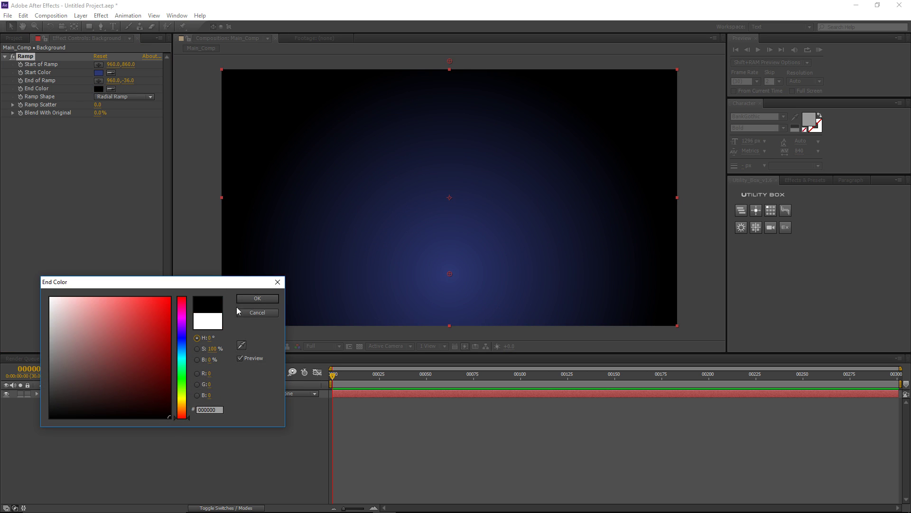
pyautogui.click(253, 297)
# Change the ramp's start color to a muted, less saturated slate blue.
pyautogui.scroll(-2, 306, 143)
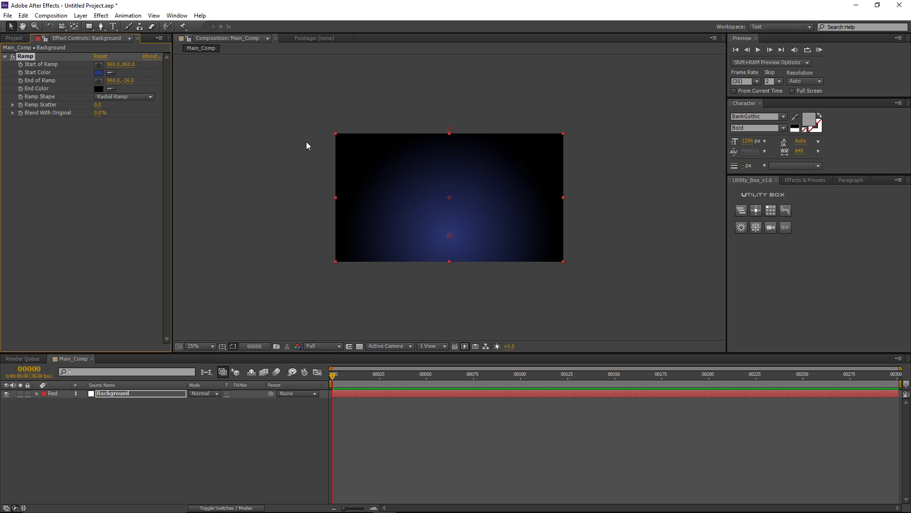
pyautogui.click(98, 73)
pyautogui.click(179, 345)
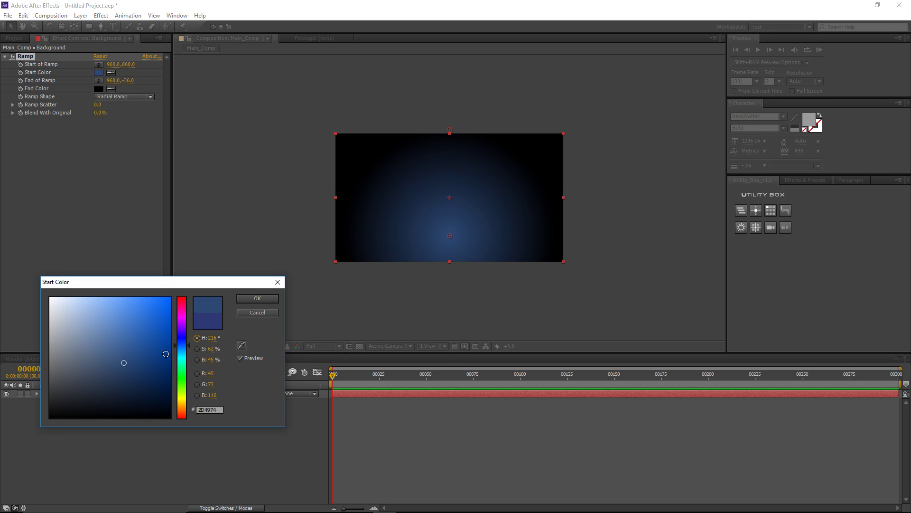
pyautogui.moveTo(125, 364)
pyautogui.mouseDown()
pyautogui.moveTo(92, 364)
pyautogui.moveTo(103, 359)
pyautogui.mouseUp()
pyautogui.click(257, 298)
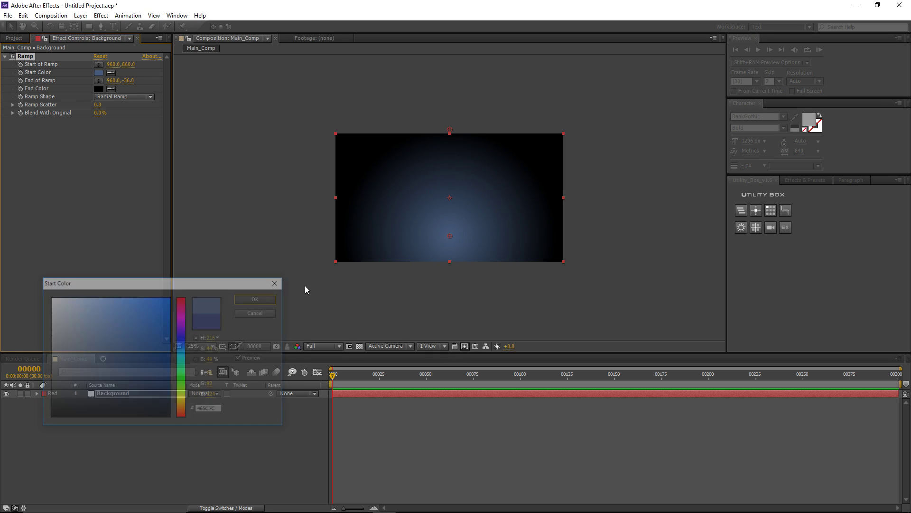
# Move the ramp's start point below the frame to about 960, 1484 and its end point above it to about 960, -500.
pyautogui.moveTo(449, 236); pyautogui.dragTo(448, 288)
pyautogui.scroll(-1, 448, 289)
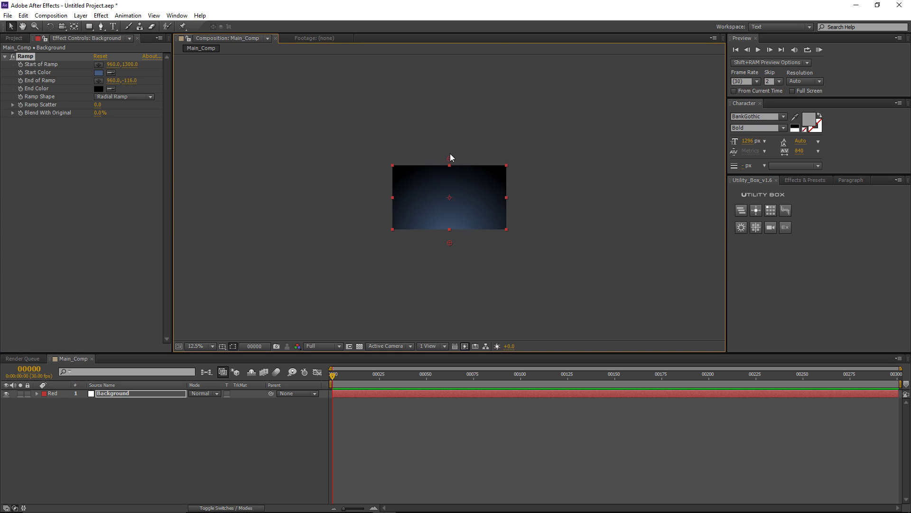
pyautogui.moveTo(450, 157); pyautogui.dragTo(448, 136)
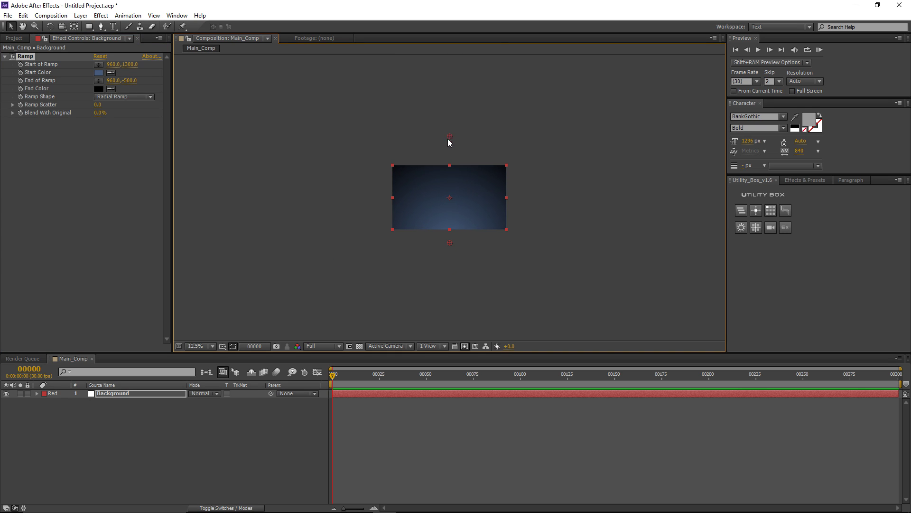
pyautogui.scroll(1, 448, 142)
pyautogui.moveTo(451, 302)
pyautogui.mouseDown()
pyautogui.moveTo(452, 331)
pyautogui.moveTo(451, 314)
pyautogui.mouseUp()
pyautogui.scroll(1, 441, 232)
pyautogui.click(387, 431)
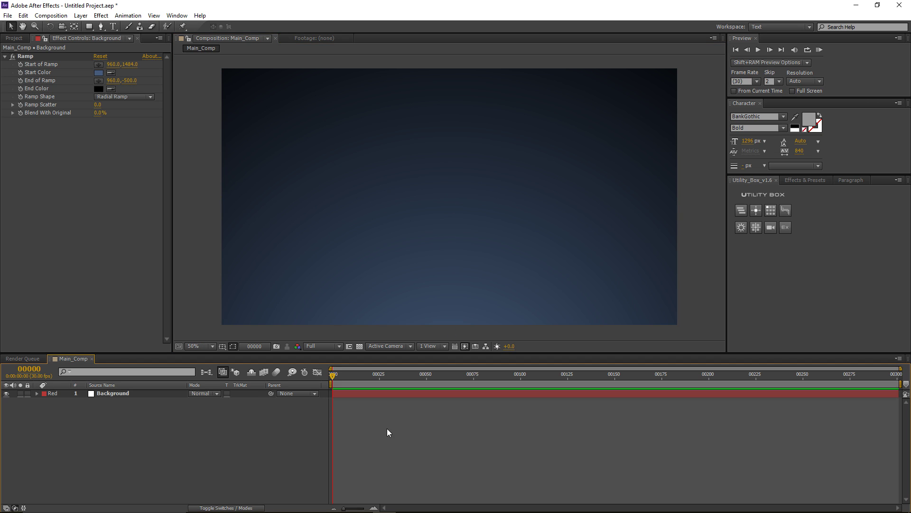
# Apply Fractal Noise to the Background layer and set its blending mode to Soft Light.
pyautogui.click(100, 18)
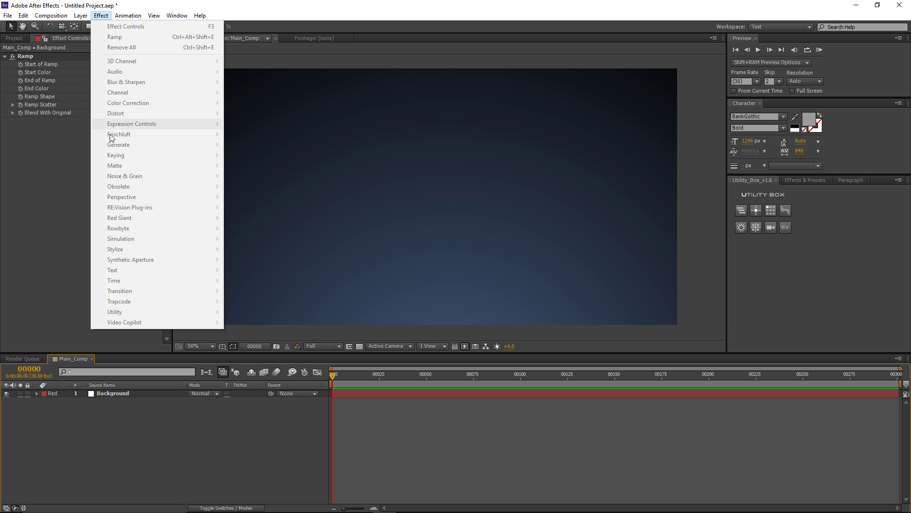
pyautogui.click(131, 393)
pyautogui.click(101, 16)
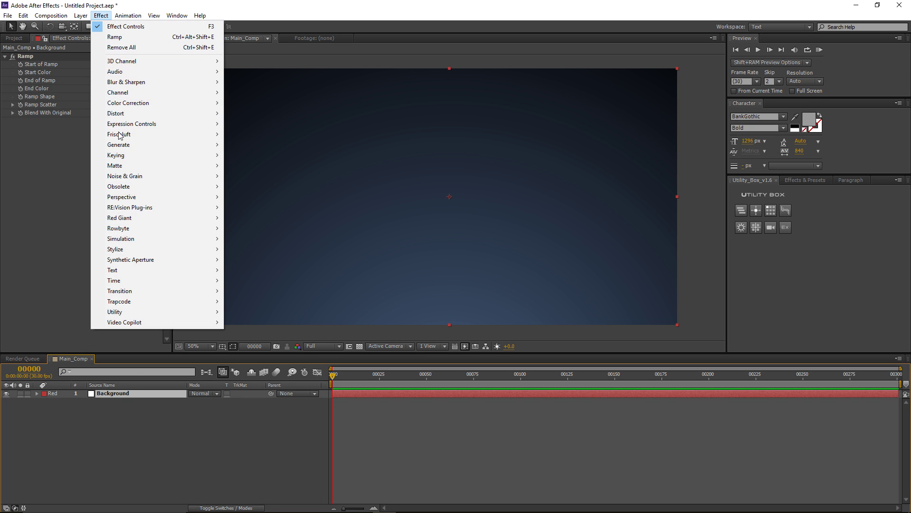
pyautogui.moveTo(137, 178)
pyautogui.click(259, 197)
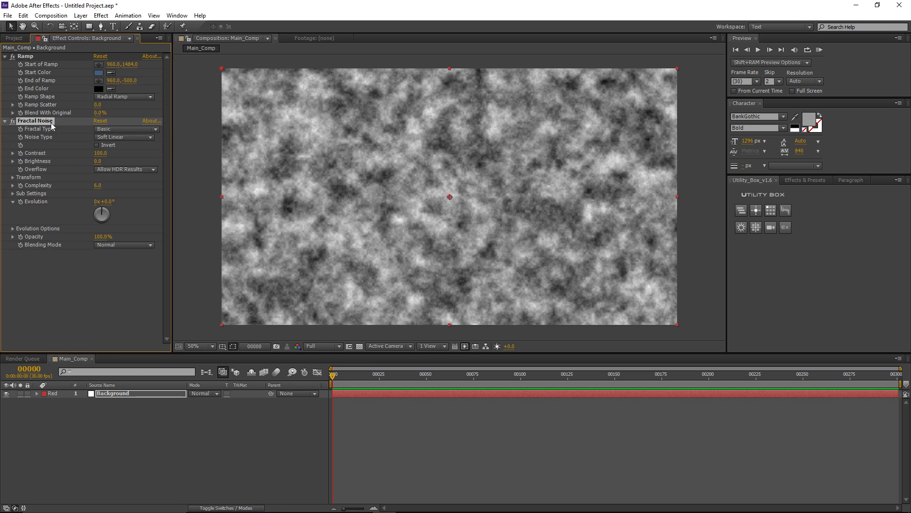
pyautogui.click(109, 245)
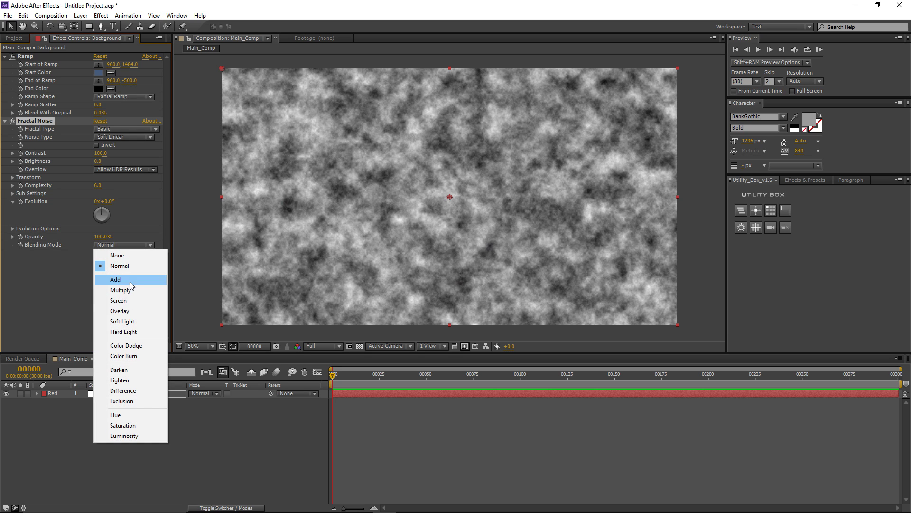
pyautogui.click(135, 324)
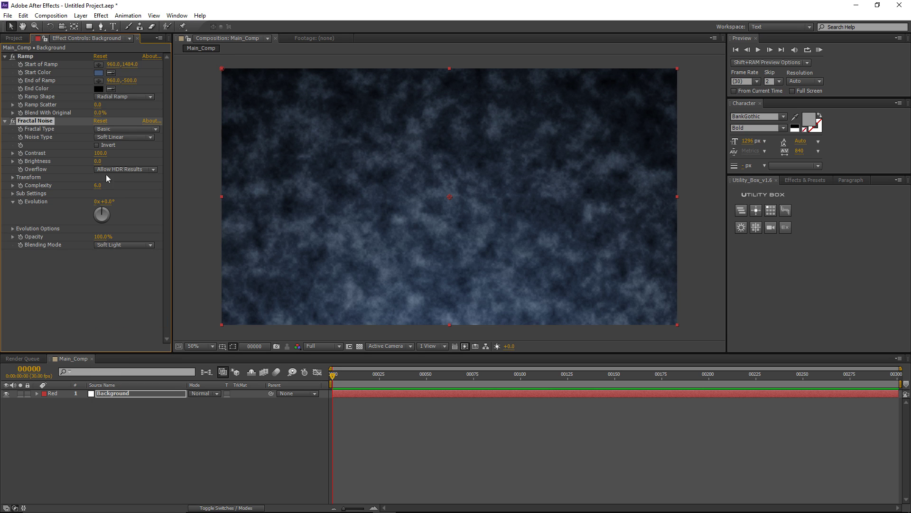
# Set the Fractal Noise contrast to 25 and its complexity to 3.
pyautogui.click(101, 153)
pyautogui.write('25')
pyautogui.press('Return')
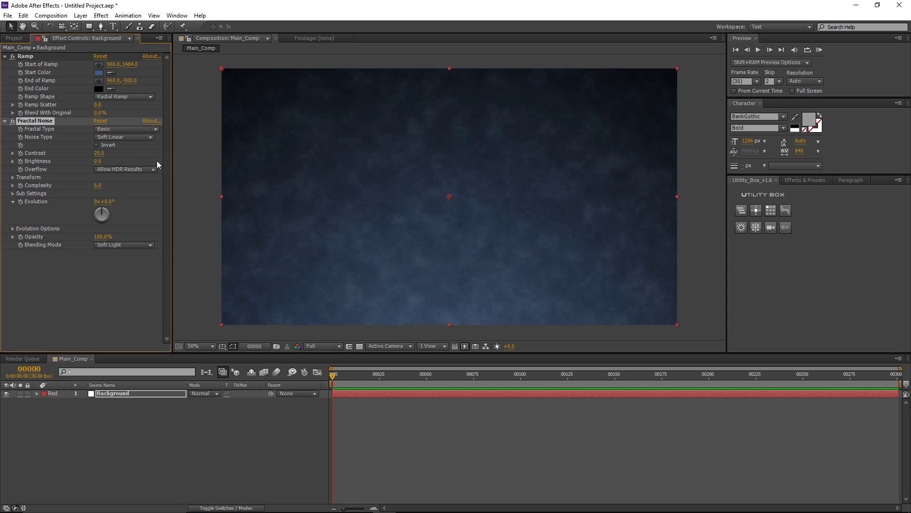
pyautogui.click(98, 185)
pyautogui.write('3')
pyautogui.press('Return')
# Increase the uniform scale in the Fractal Noise transform settings to enlarge the cloud pattern.
pyautogui.click(13, 177)
pyautogui.click(21, 201)
pyautogui.moveTo(100, 202); pyautogui.dragTo(142, 203)
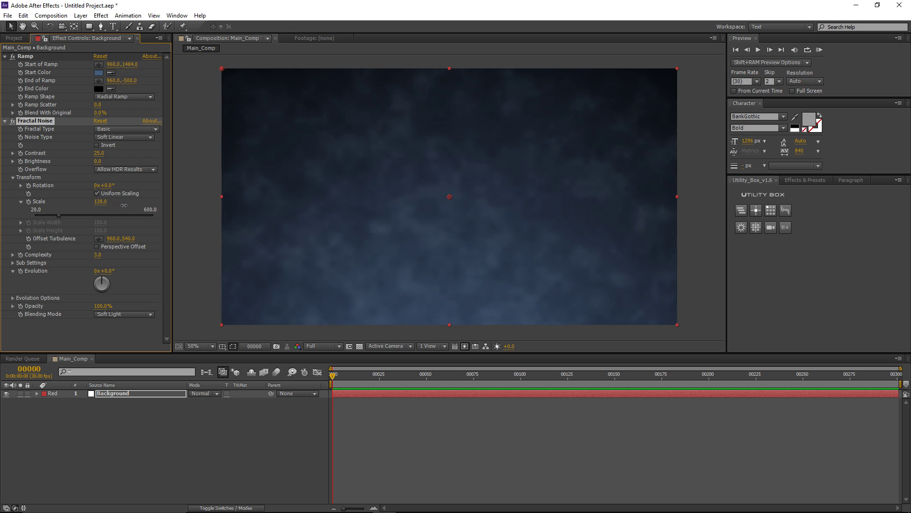
# Apply Fast Blur to the Background layer with a blurriness of 104 and Repeat Edge Pixels enabled.
pyautogui.click(101, 15)
pyautogui.moveTo(128, 81)
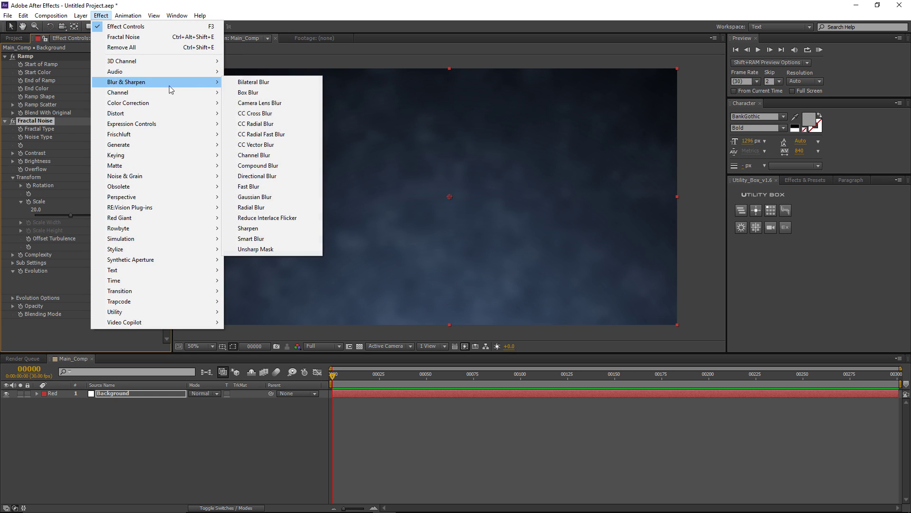
pyautogui.click(256, 187)
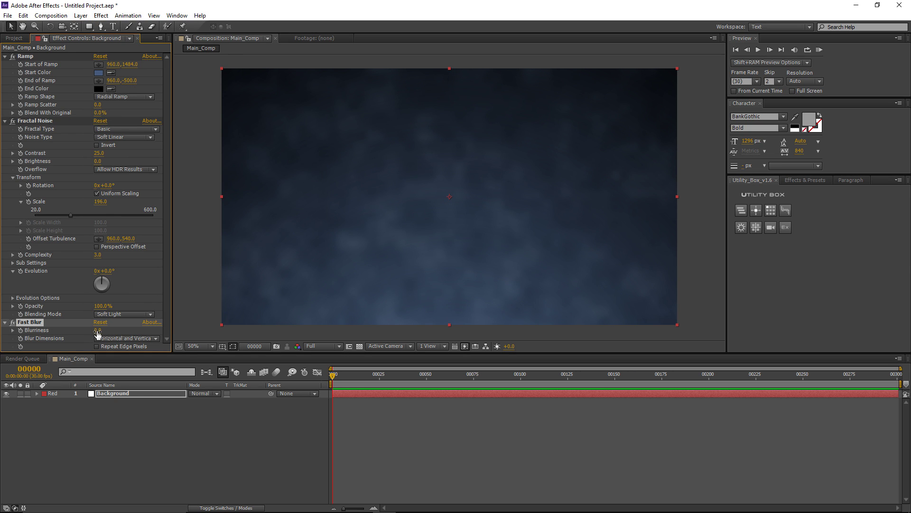
pyautogui.moveTo(97, 330); pyautogui.dragTo(140, 337)
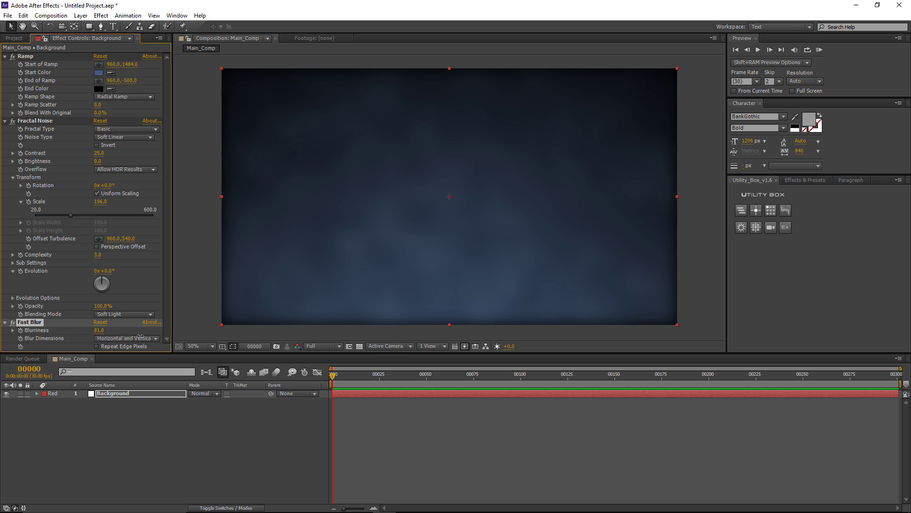
pyautogui.click(96, 346)
# Add the expression time*75 to the Fractal Noise Evolution and scrub the timeline to preview the cloud motion.
pyautogui.press('Home')
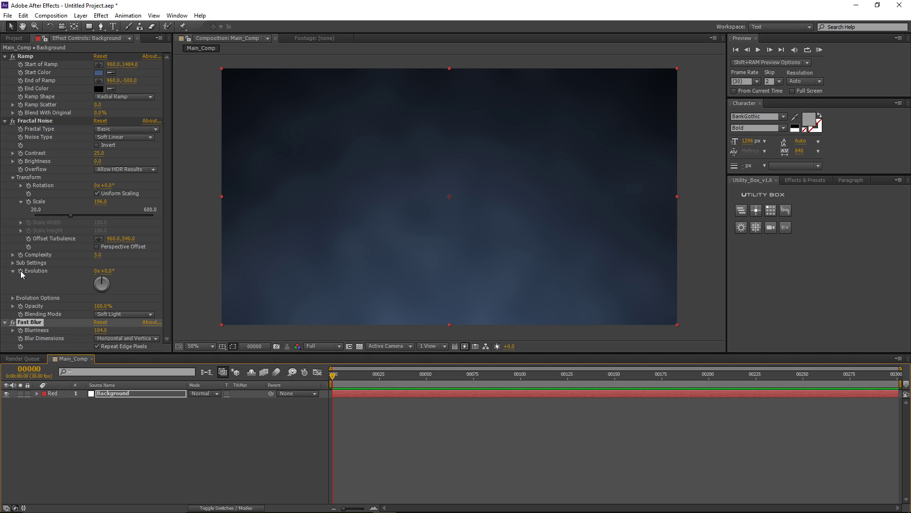
pyautogui.keyDown('alt'); pyautogui.click(20, 271); pyautogui.keyUp('alt')
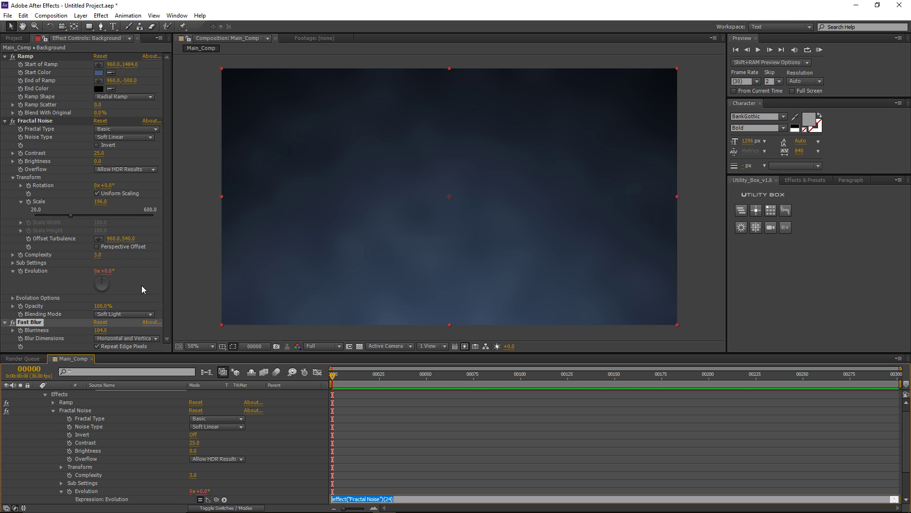
pyautogui.write('time*75')
pyautogui.click(337, 374)
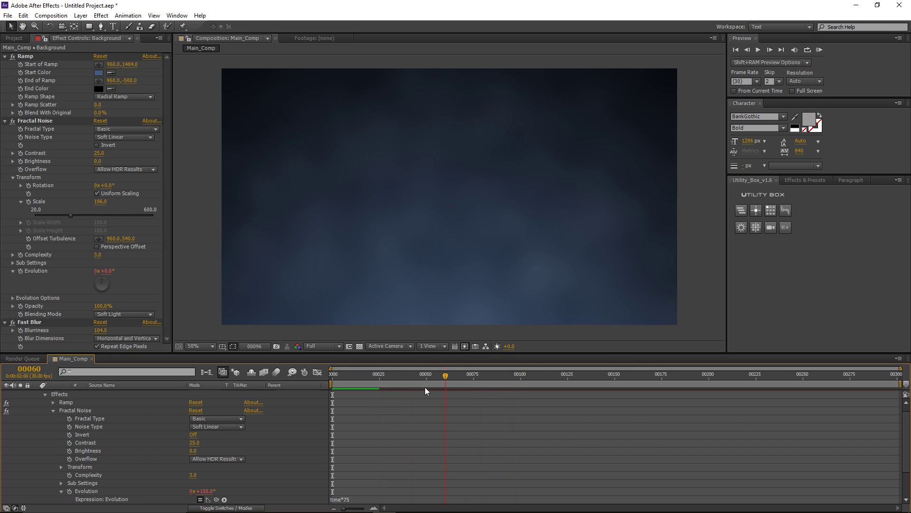
pyautogui.moveTo(425, 386); pyautogui.dragTo(443, 391)
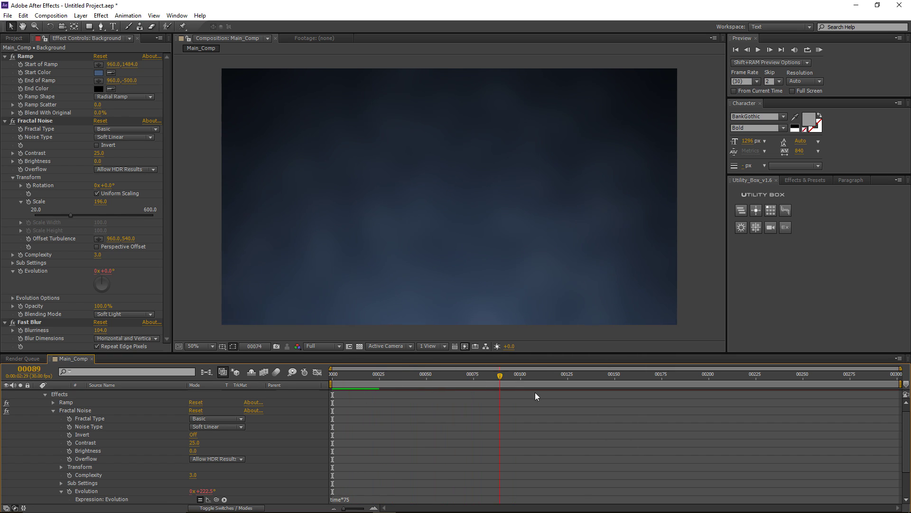
pyautogui.moveTo(535, 392); pyautogui.dragTo(342, 395)
pyautogui.scroll(2, 368, 423)
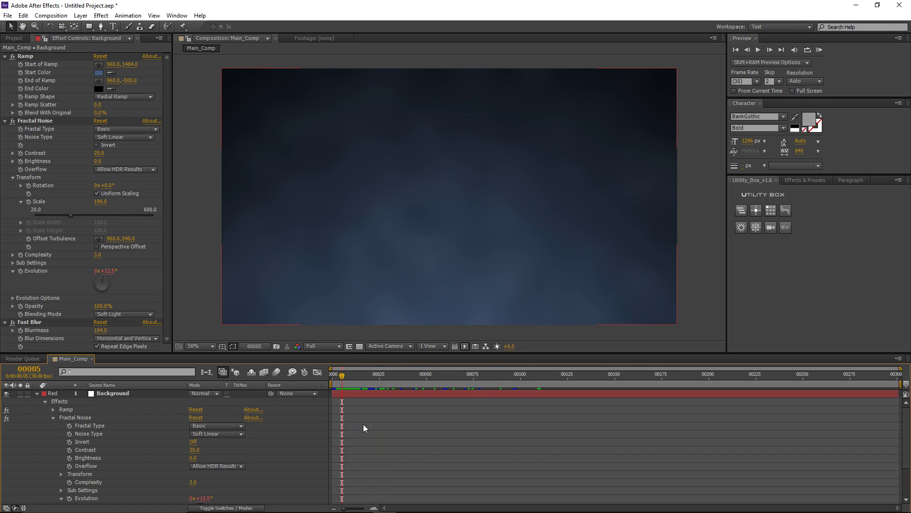
# Shift the ramp's start color to a slightly more cyan blue, about #42607F, and shrink the timeline area slightly.
pyautogui.click(99, 73)
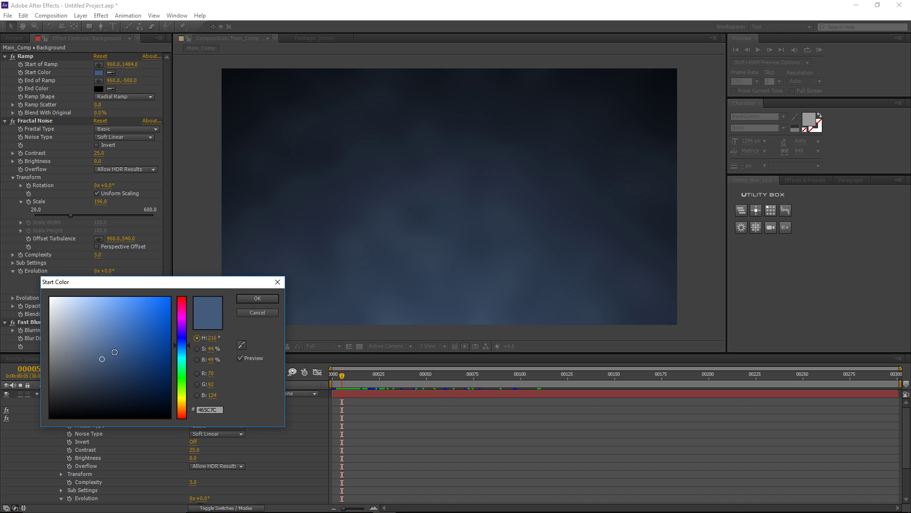
pyautogui.moveTo(115, 352); pyautogui.dragTo(108, 357)
pyautogui.click(188, 348)
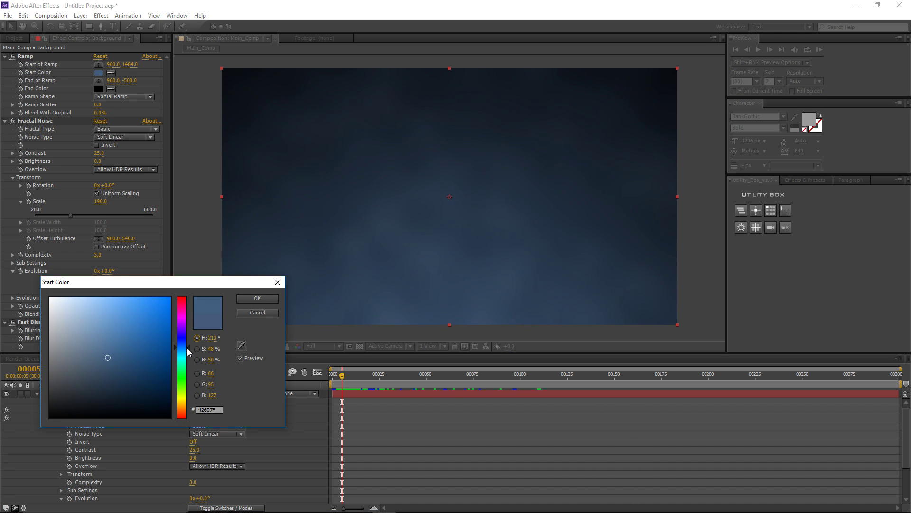
pyautogui.click(256, 299)
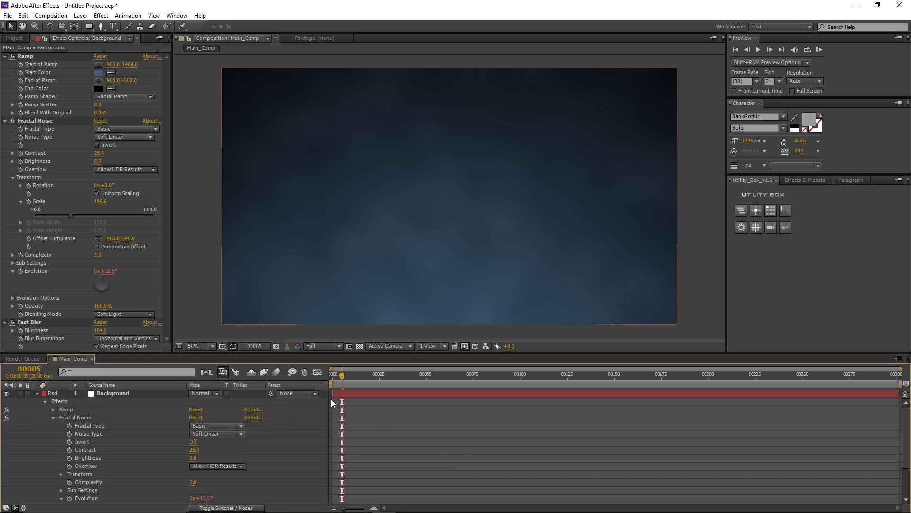
pyautogui.moveTo(254, 354); pyautogui.dragTo(253, 366)
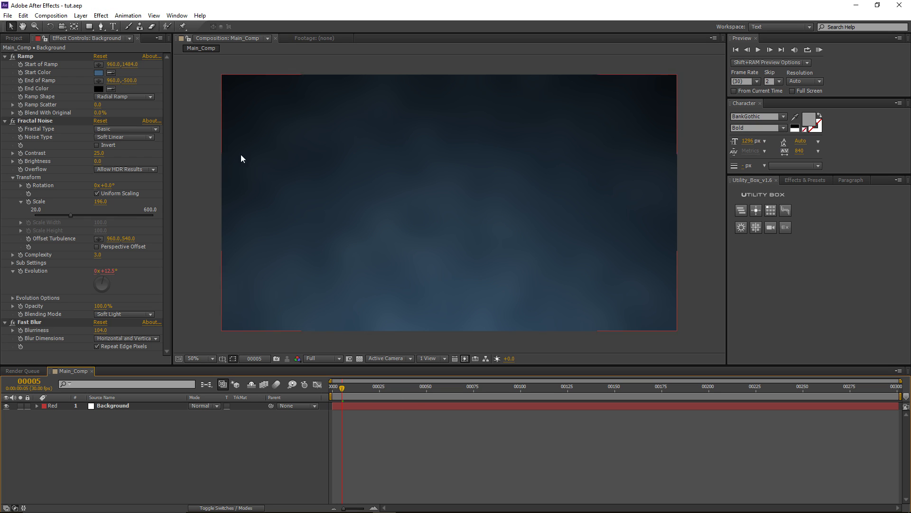
# Create a new composition named Texture, 400 × 400 px at 30 fps, with a duration of 3 frames.
pyautogui.click(51, 16)
pyautogui.click(71, 27)
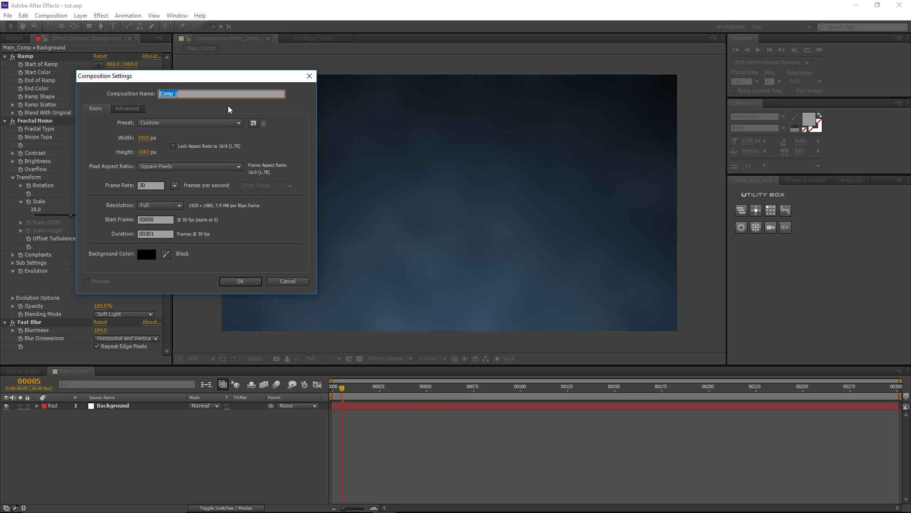
pyautogui.write('Texture')
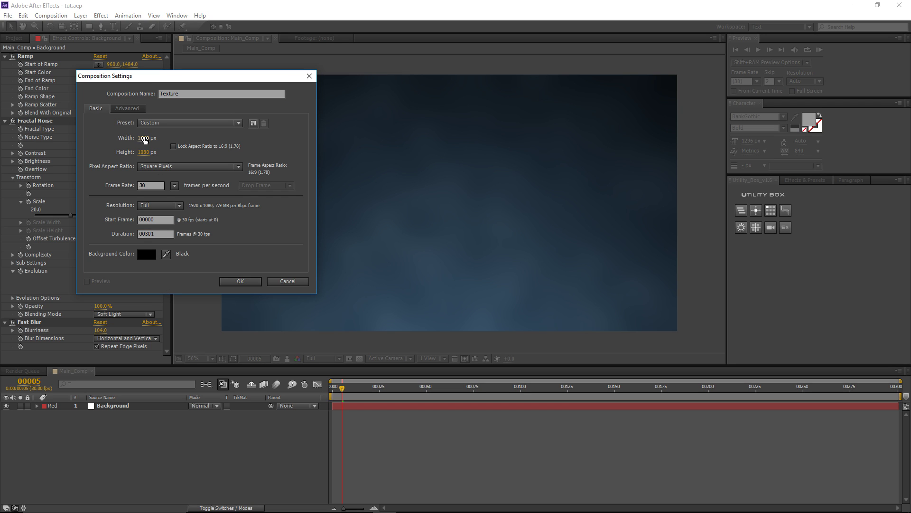
pyautogui.click(144, 138)
pyautogui.write('400')
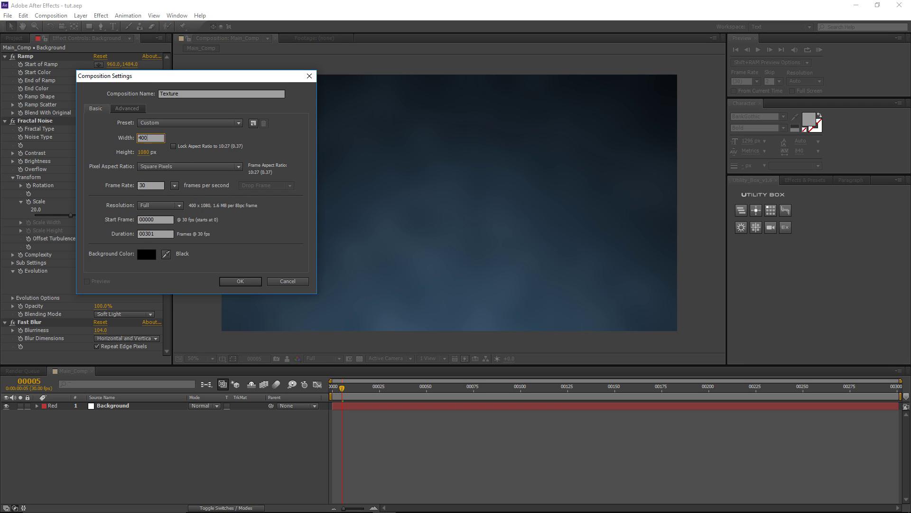
pyautogui.press('Tab')
pyautogui.write('400')
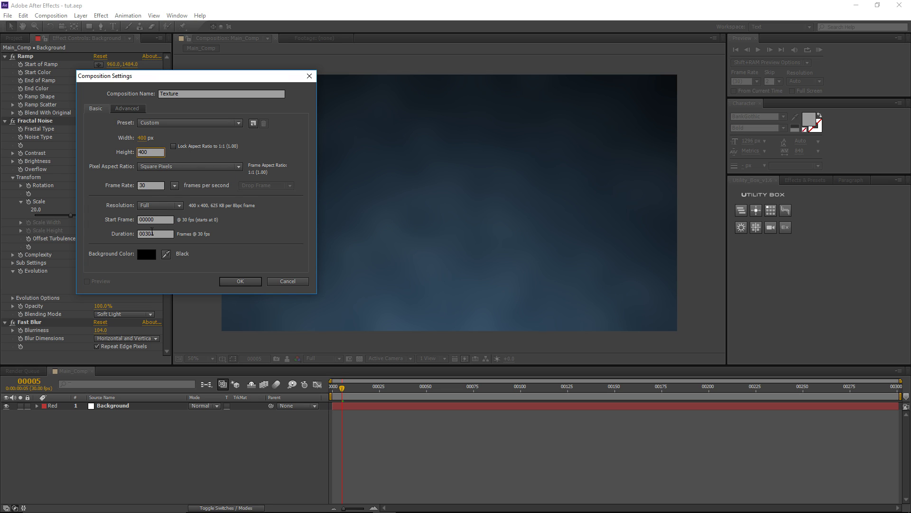
pyautogui.moveTo(146, 233); pyautogui.dragTo(174, 233)
pyautogui.write('03')
pyautogui.click(240, 280)
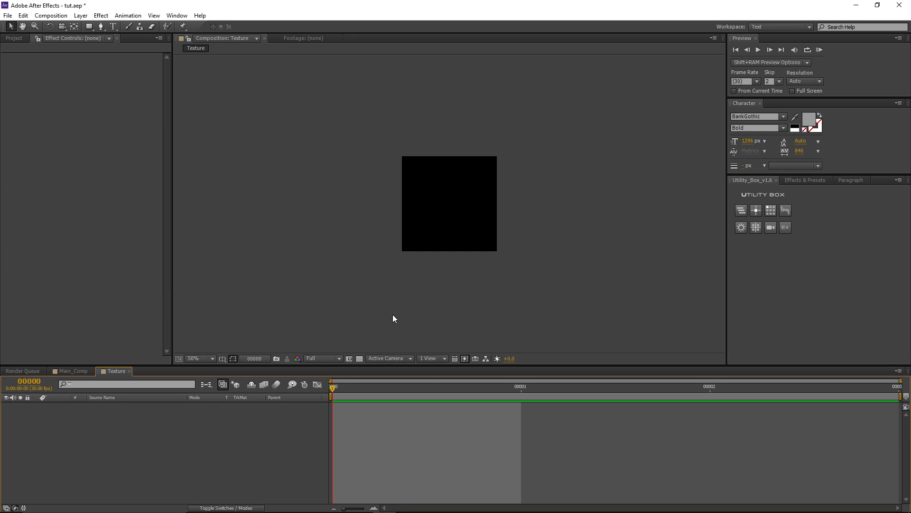
# Scrub through the frames of the empty Texture composition and view it at 100% magnification.
pyautogui.moveTo(343, 389); pyautogui.dragTo(509, 394)
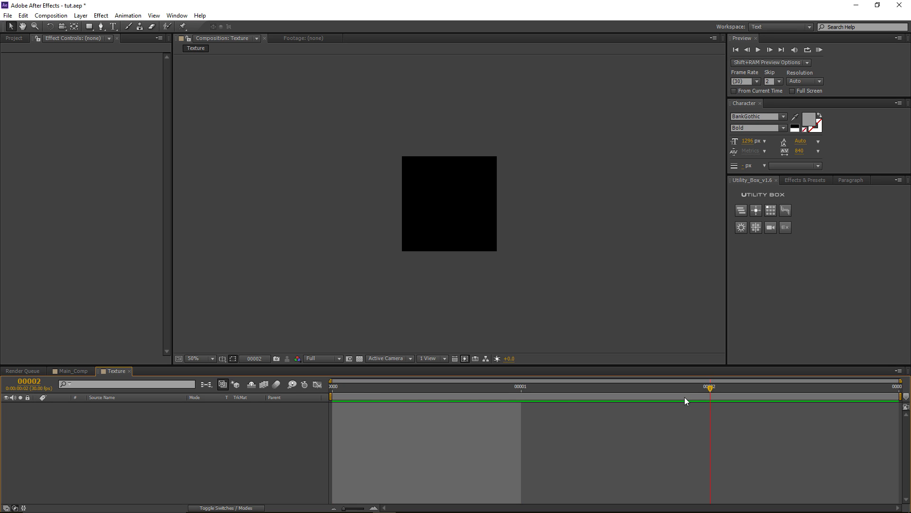
pyautogui.moveTo(685, 397); pyautogui.dragTo(501, 393)
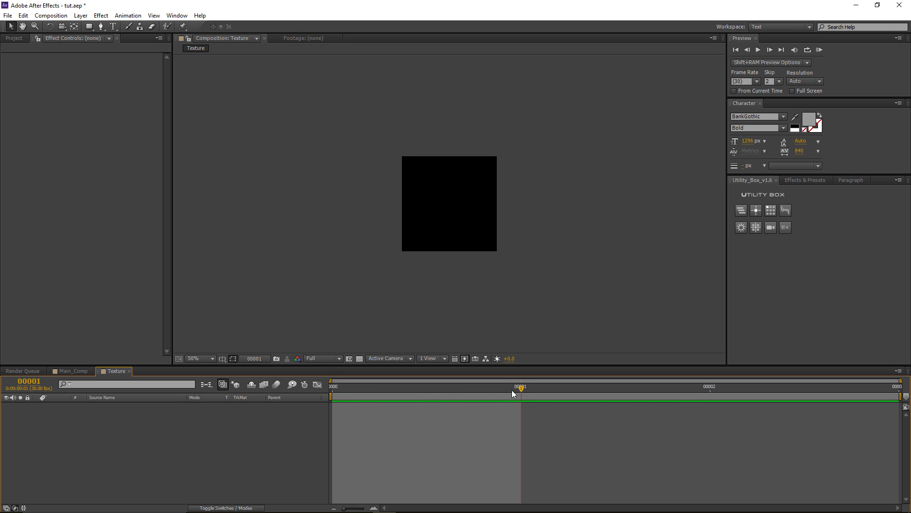
pyautogui.moveTo(614, 387); pyautogui.dragTo(389, 385)
pyautogui.press('/')
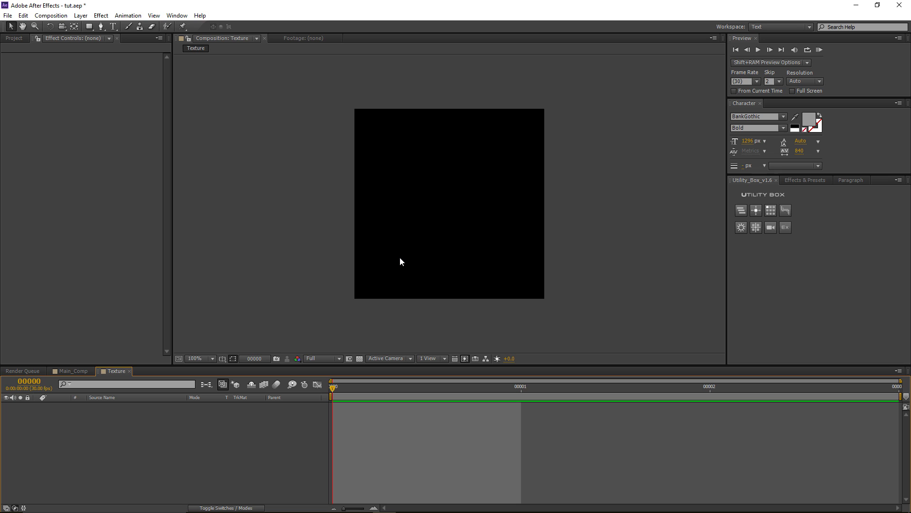
pyautogui.moveTo(346, 387); pyautogui.dragTo(757, 400)
pyautogui.moveTo(657, 391); pyautogui.dragTo(397, 387)
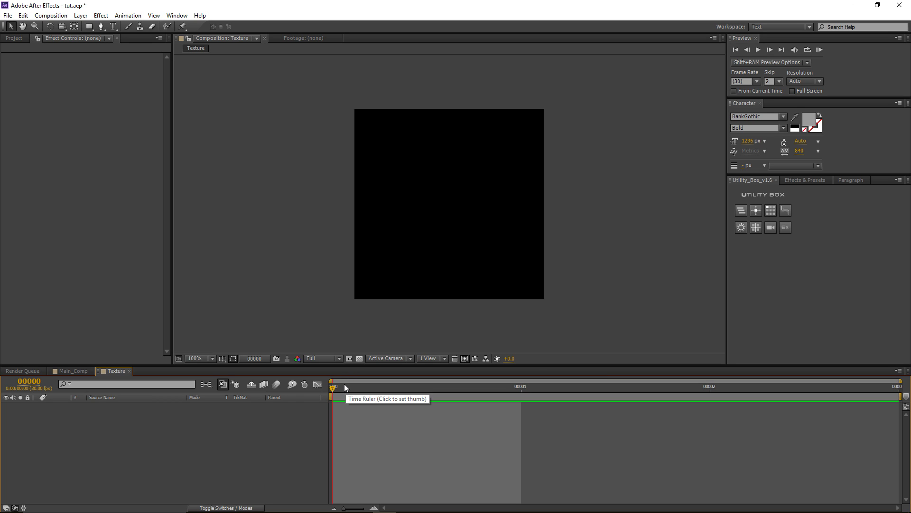
pyautogui.moveTo(341, 383)
pyautogui.mouseDown()
pyautogui.moveTo(506, 390)
pyautogui.moveTo(338, 388)
pyautogui.mouseUp()
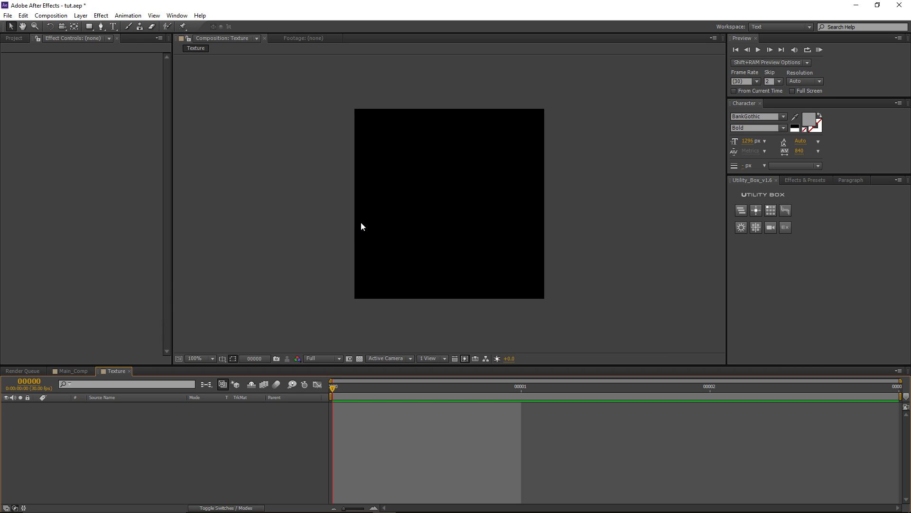
# Add a white solid to the Texture composition and pre-compose it as texture_split, moving all attributes into the new composition.
pyautogui.hotkey('ctrl', 'y')
pyautogui.press('Return')
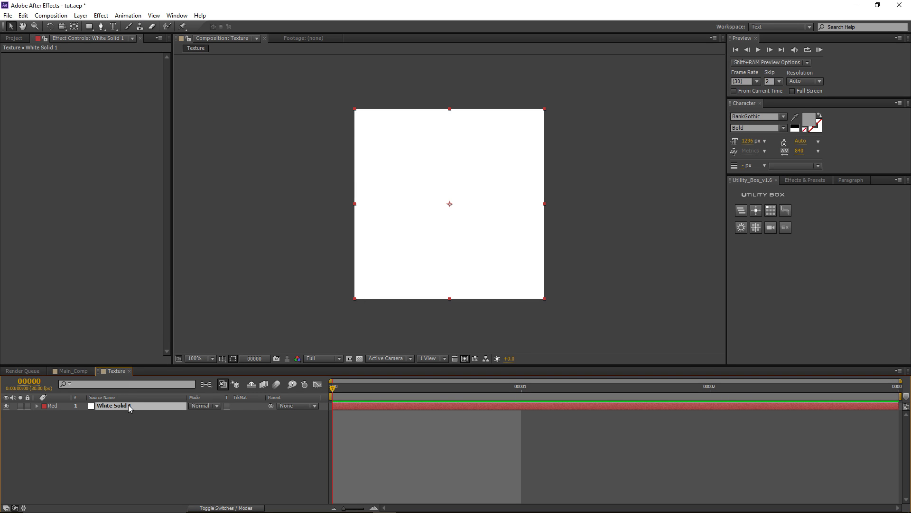
pyautogui.hotkey('ctrl', 'shift', 'c')
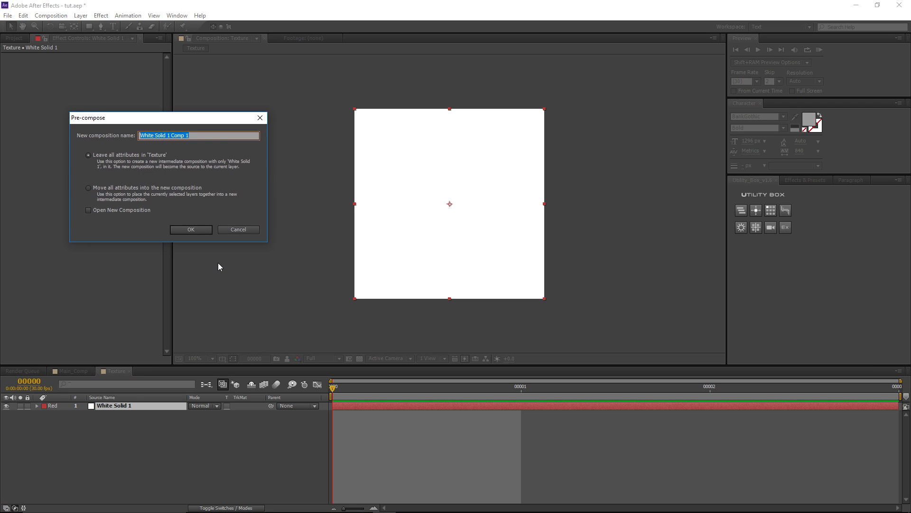
pyautogui.click(148, 190)
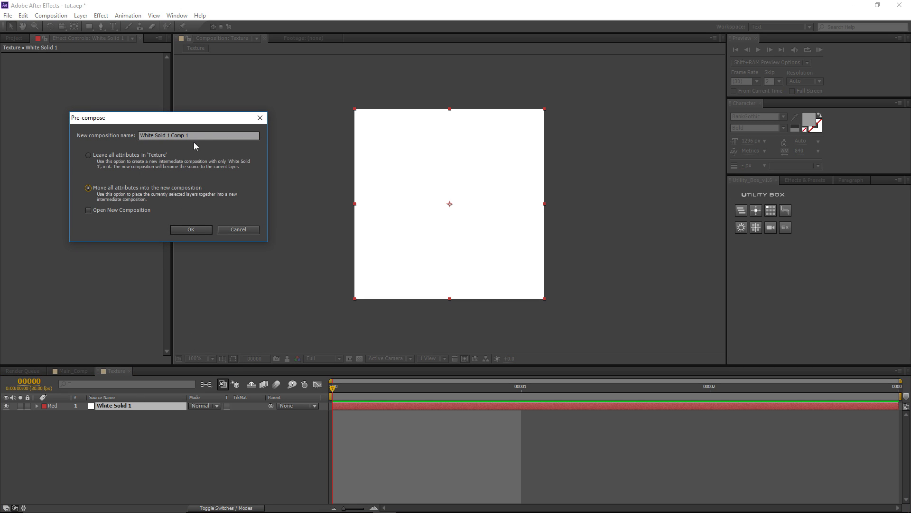
pyautogui.moveTo(238, 136); pyautogui.dragTo(124, 137)
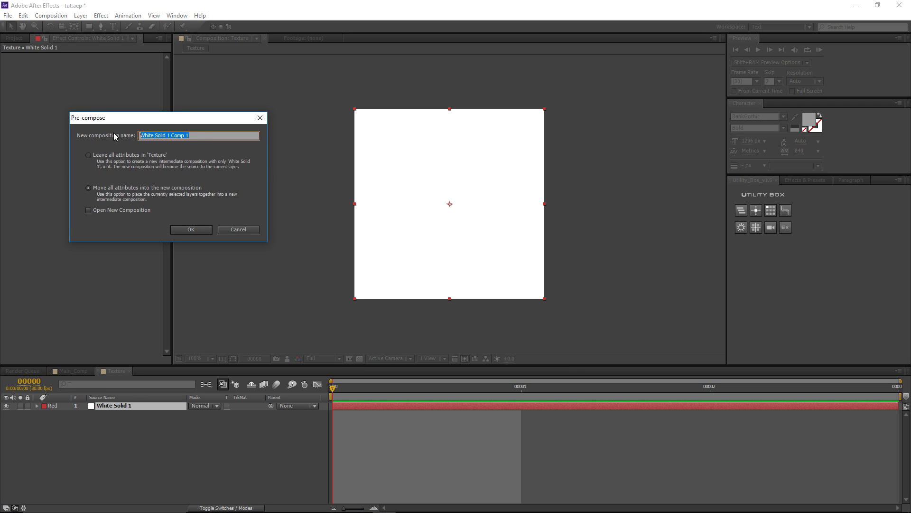
pyautogui.write('texture_split')
pyautogui.moveTo(237, 136); pyautogui.dragTo(116, 136)
pyautogui.click(183, 230)
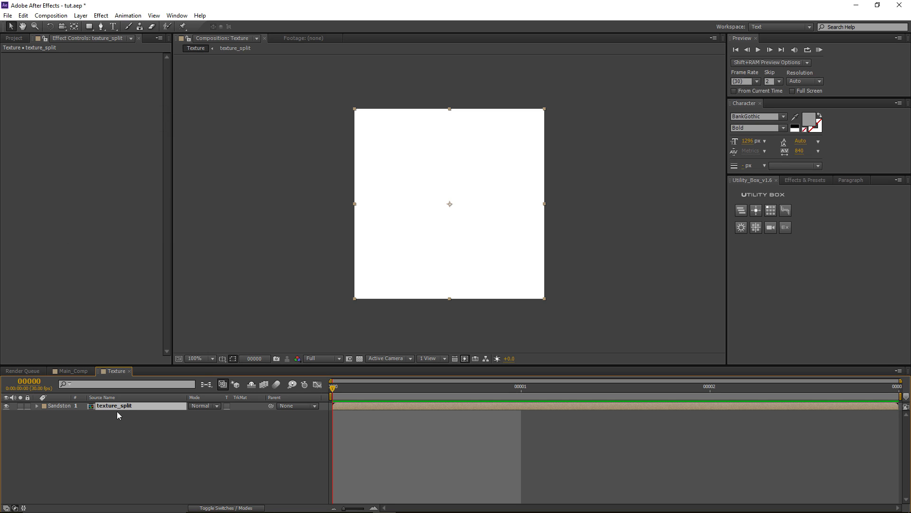
# Open the texture_split composition and set its size to 200 × 200 px.
pyautogui.doubleClick(109, 406)
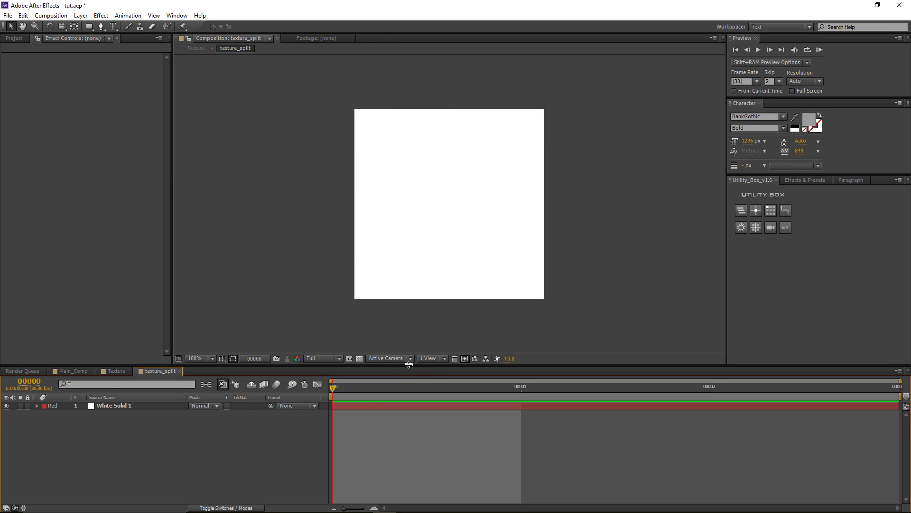
pyautogui.click(51, 15)
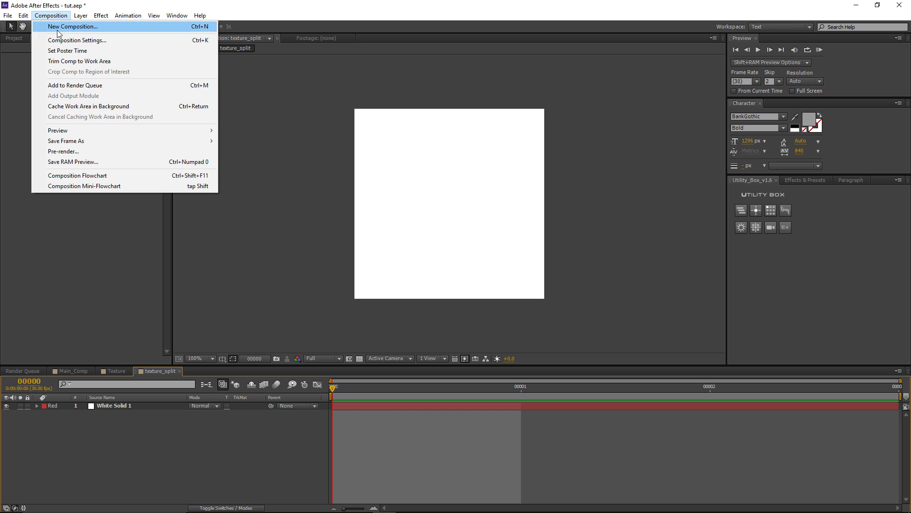
pyautogui.click(67, 40)
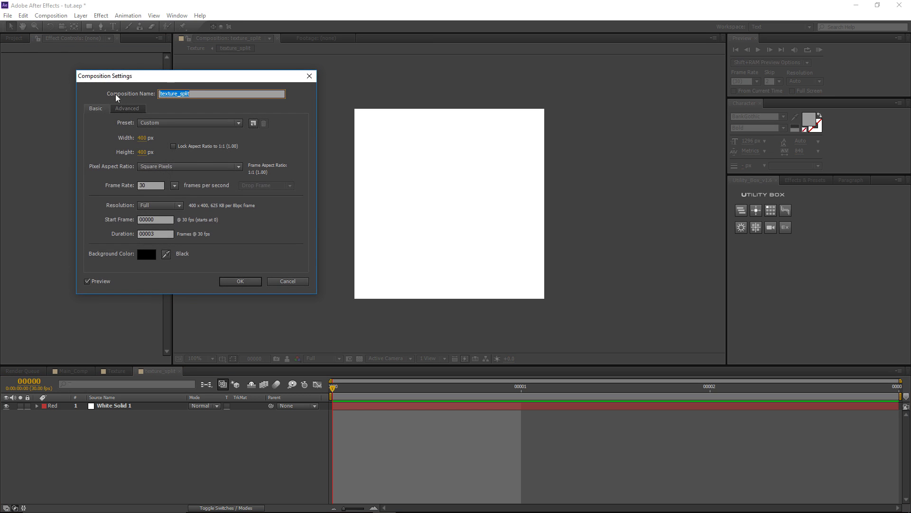
pyautogui.click(142, 139)
pyautogui.write('200')
pyautogui.press('Tab')
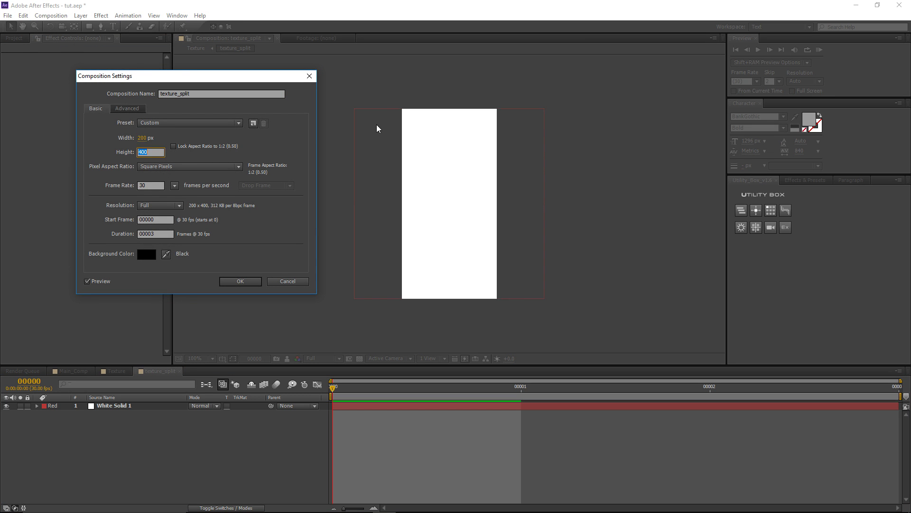
pyautogui.write('200')
pyautogui.press('Return')
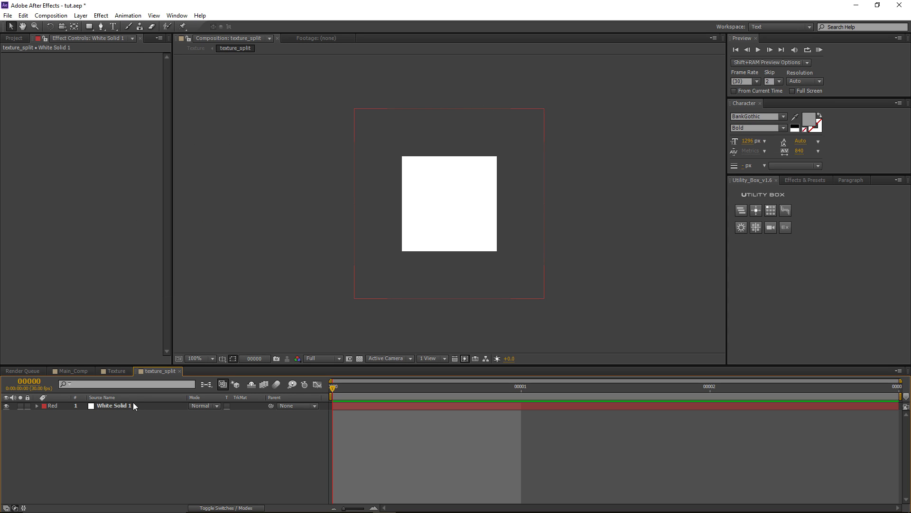
# Add an elliptical mask that spans the full size of the white solid in texture_split.
pyautogui.click(118, 406)
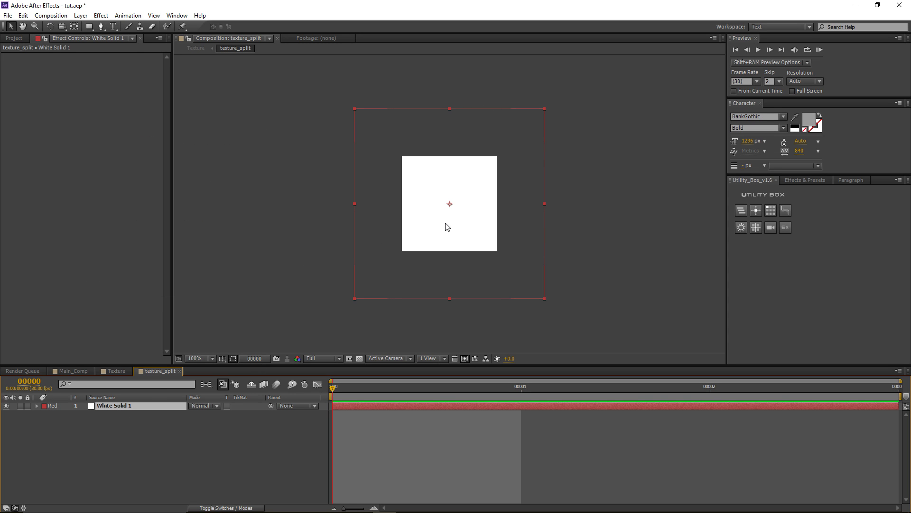
pyautogui.moveTo(90, 26); pyautogui.dragTo(119, 51)
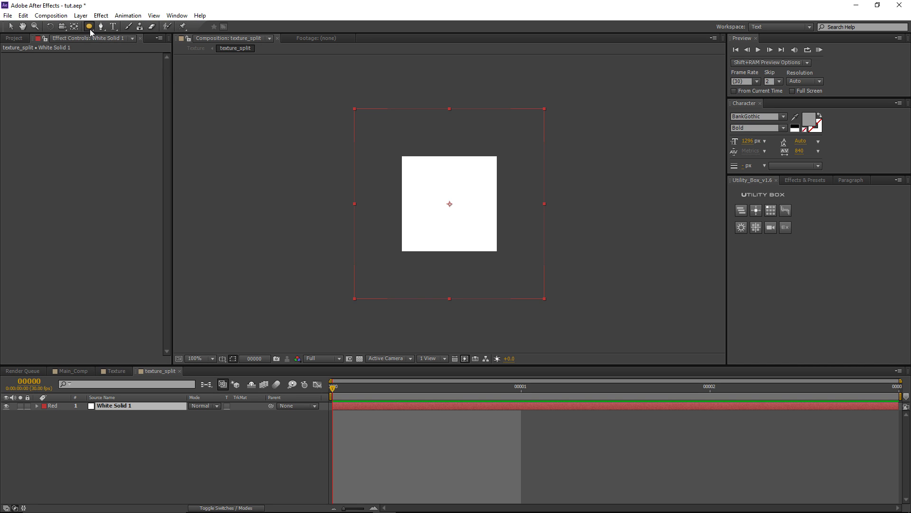
pyautogui.doubleClick(90, 28)
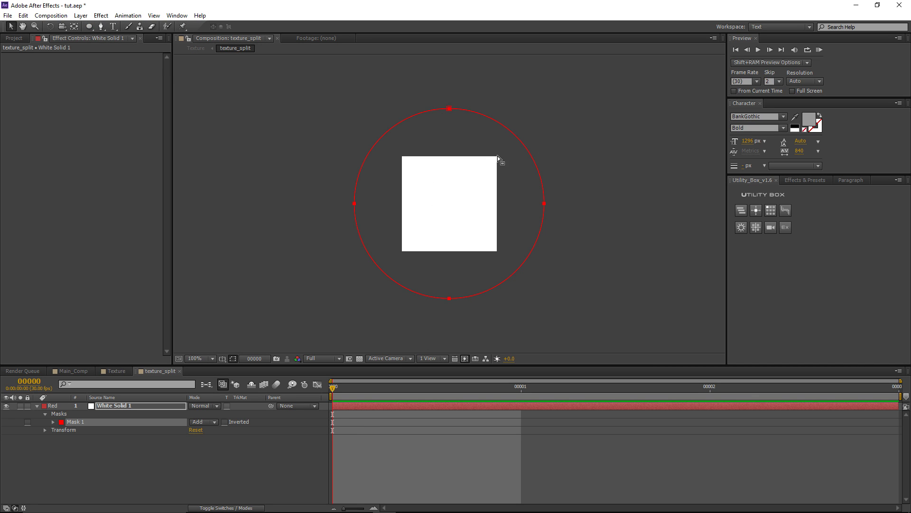
# Move the masked solid so its centre sits on the composition's lower-right corner, and scale its circular mask down to about half size.
pyautogui.click(349, 406)
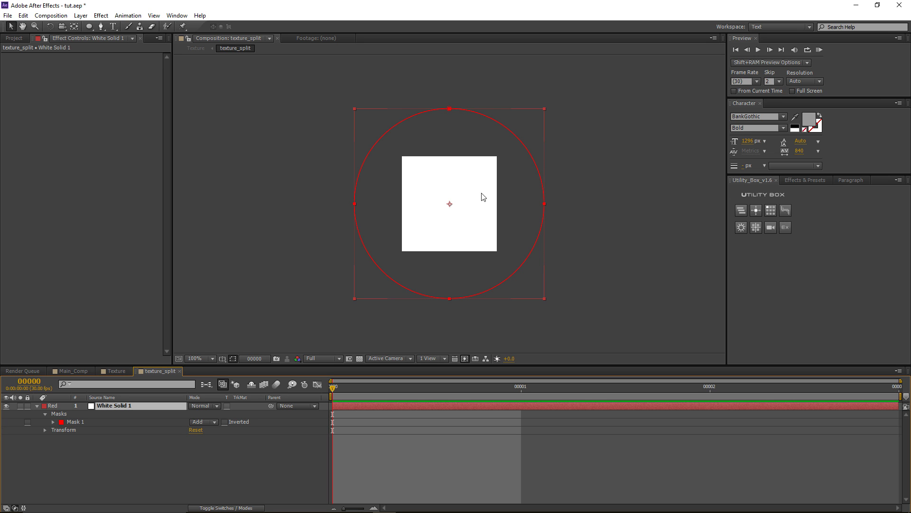
pyautogui.moveTo(465, 212); pyautogui.dragTo(511, 257)
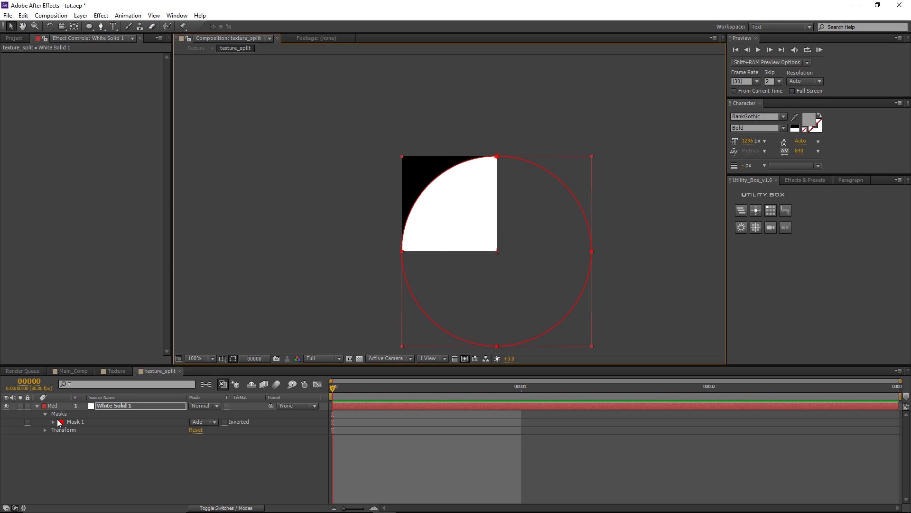
pyautogui.click(84, 422)
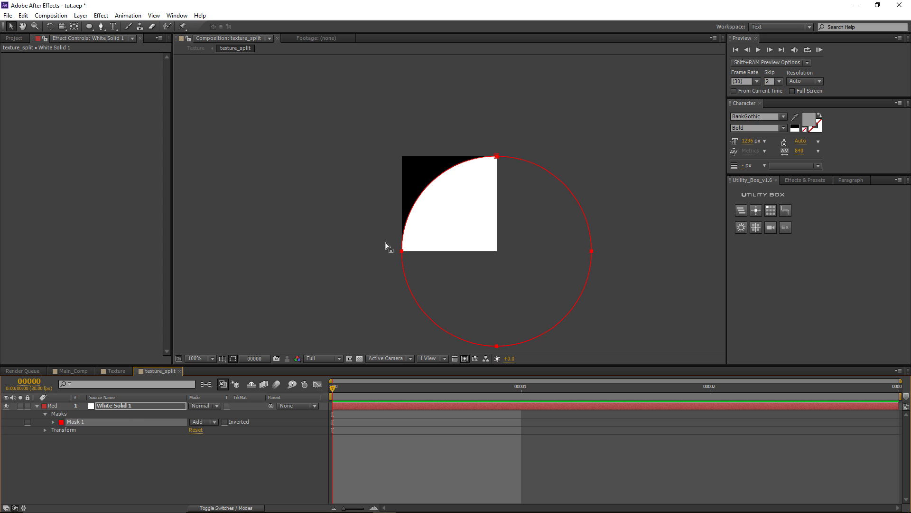
pyautogui.doubleClick(400, 252)
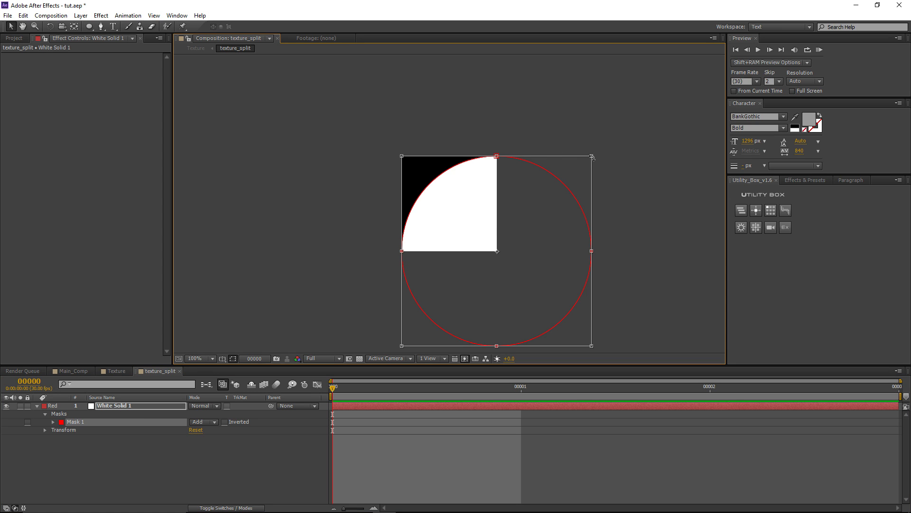
pyautogui.moveTo(592, 156); pyautogui.dragTo(540, 208)
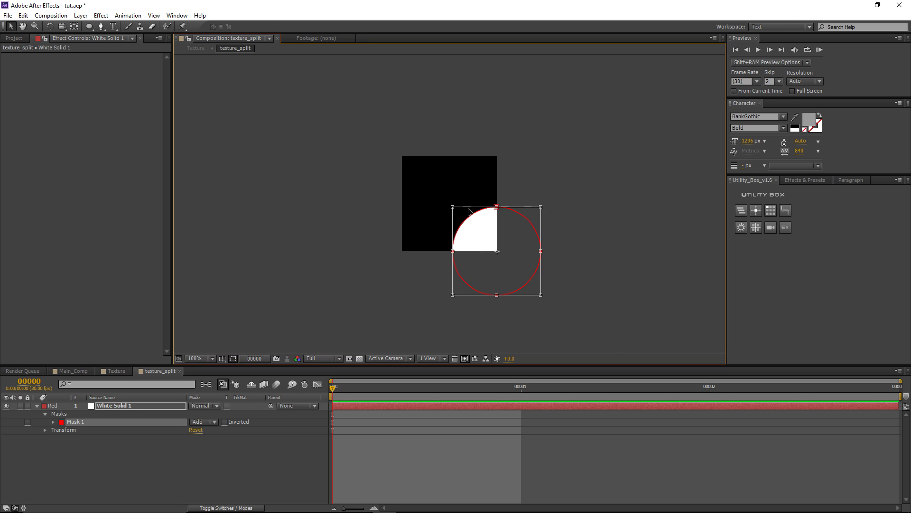
pyautogui.press('.')
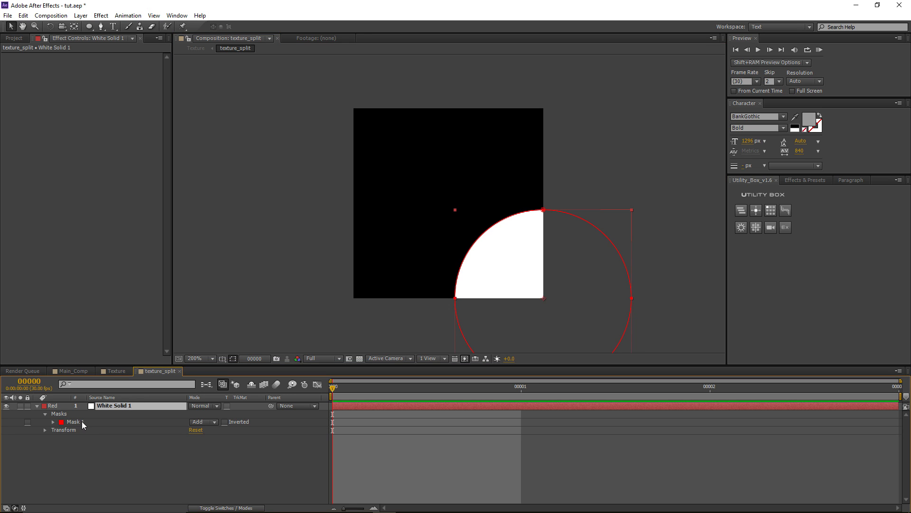
# Duplicate the circular mask, set the copy to Subtract, and shrink it slightly about its centre to leave a thin ring.
pyautogui.click(82, 420)
pyautogui.hotkey('ctrl', 'd')
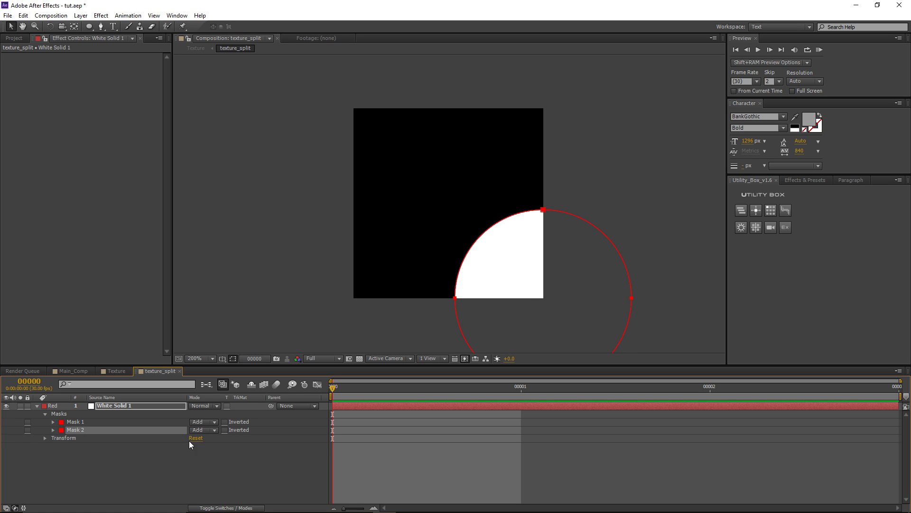
pyautogui.click(201, 430)
pyautogui.click(223, 462)
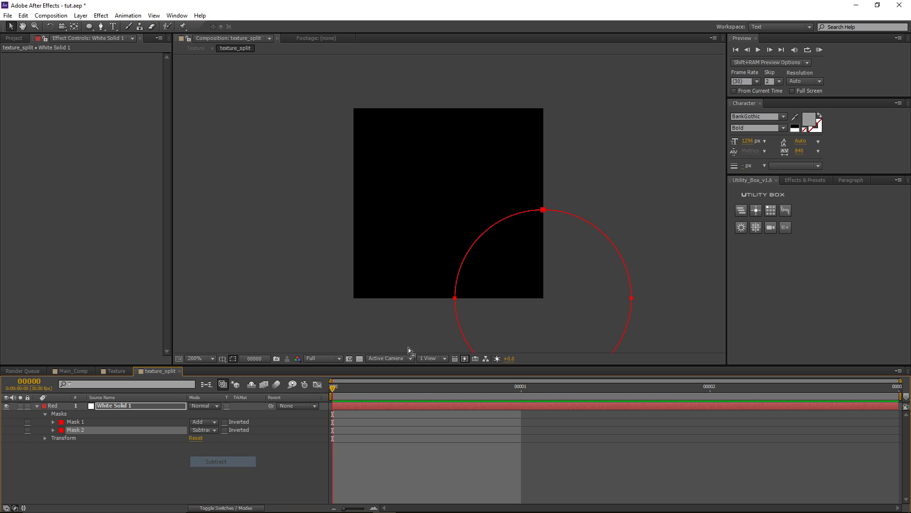
pyautogui.doubleClick(544, 212)
pyautogui.moveTo(570, 244); pyautogui.dragTo(541, 192)
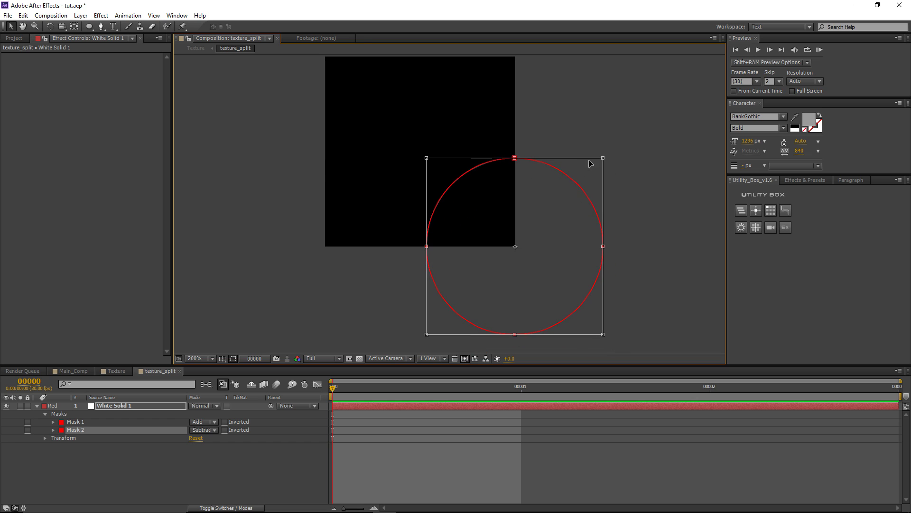
pyautogui.moveTo(602, 157)
pyautogui.mouseDown()
pyautogui.moveTo(589, 171)
pyautogui.moveTo(595, 167)
pyautogui.mouseUp()
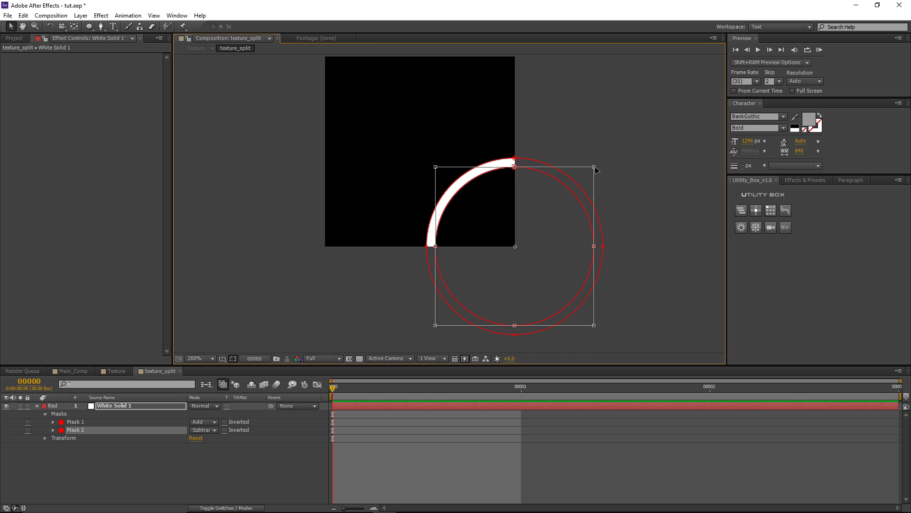
pyautogui.click(356, 453)
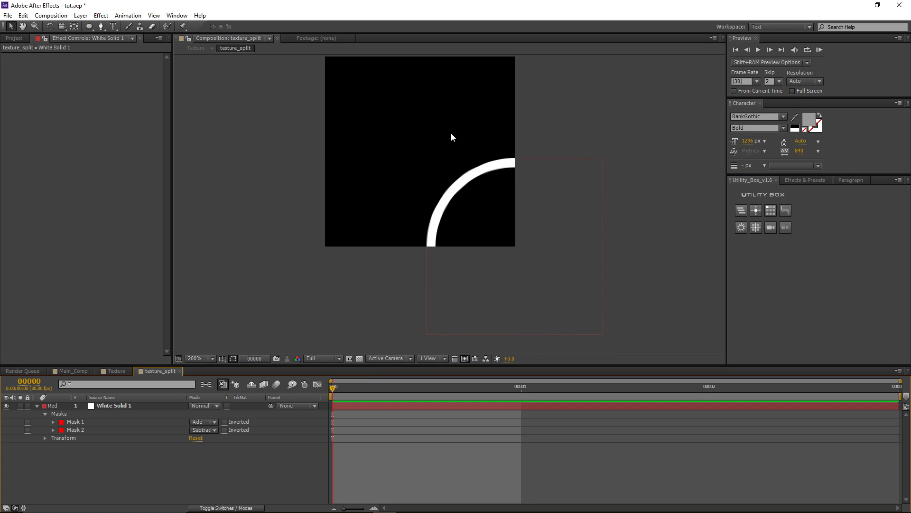
# Add a second white solid and mask it with a rectangle into a narrow vertical bar above the ring along the composition's right edge.
pyautogui.moveTo(452, 135); pyautogui.dragTo(447, 207)
pyautogui.press('q')
pyautogui.click(408, 369)
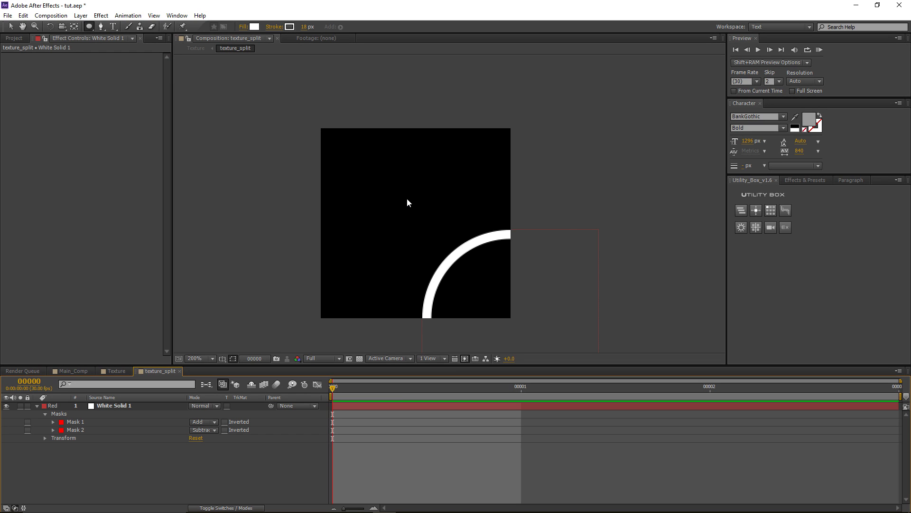
pyautogui.hotkey('ctrl', 'y')
pyautogui.press('Return')
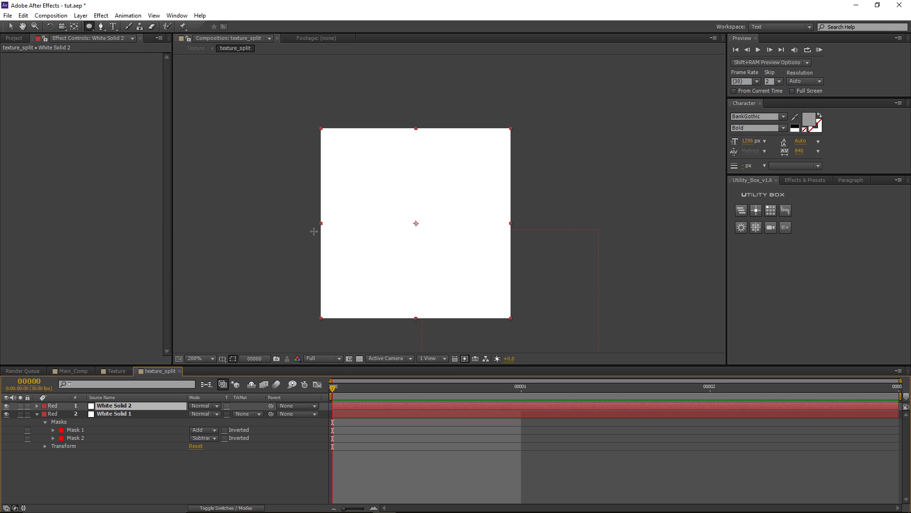
pyautogui.moveTo(89, 26); pyautogui.dragTo(119, 37)
pyautogui.moveTo(490, 110); pyautogui.dragTo(538, 234)
pyautogui.press('v')
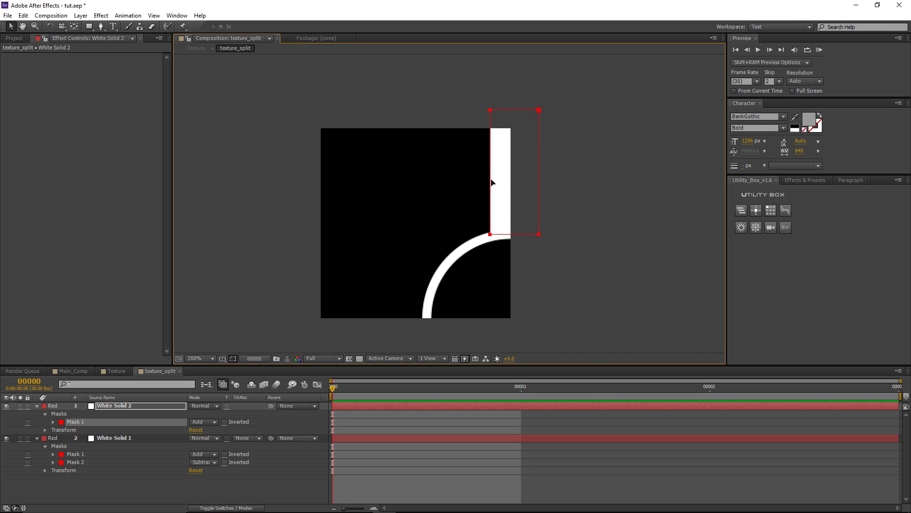
pyautogui.moveTo(492, 182); pyautogui.dragTo(498, 183)
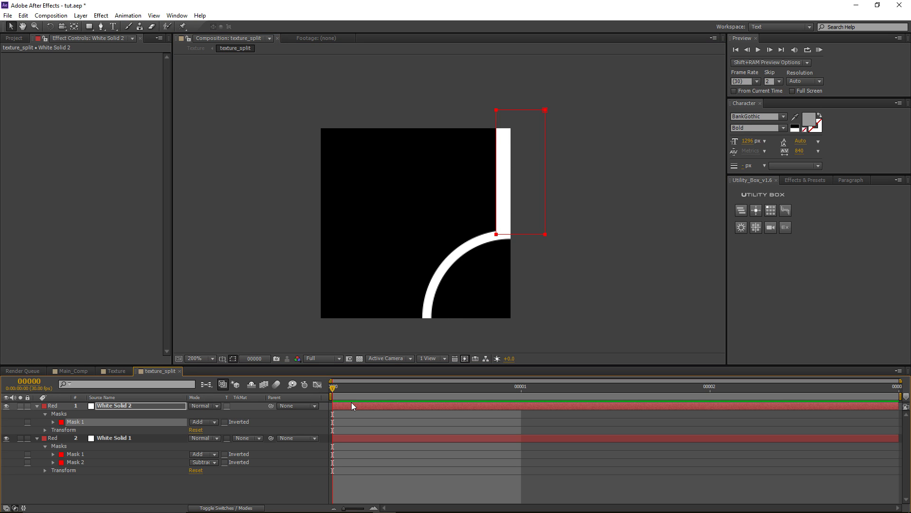
# Add two neighbouring vertices to the left side of the vertical bar's rectangular mask.
pyautogui.press('g')
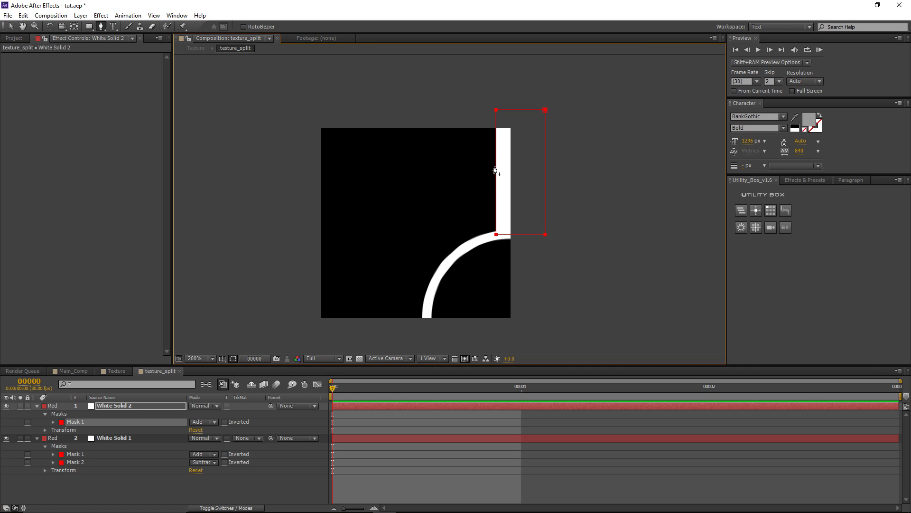
pyautogui.scroll(1, 499, 168)
pyautogui.moveTo(534, 135); pyautogui.dragTo(522, 198)
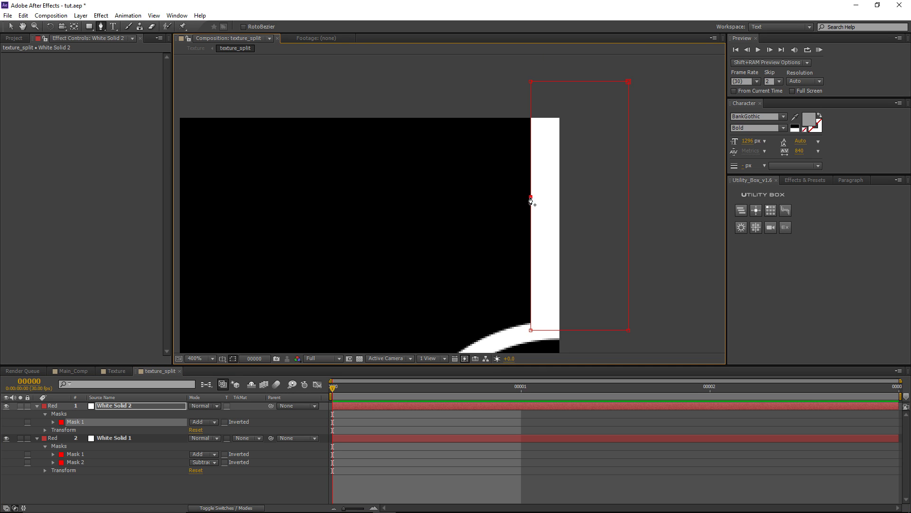
pyautogui.click(531, 196)
pyautogui.click(531, 184)
pyautogui.click(11, 27)
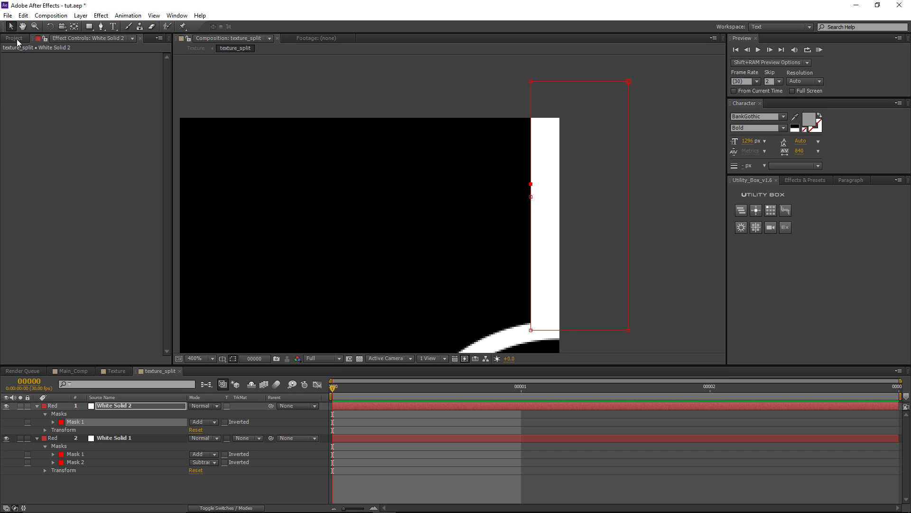
# Reposition the bar mask's new vertices and upper-left corner to form half an arrowhead pointing up.
pyautogui.click(533, 188)
pyautogui.moveTo(532, 184); pyautogui.dragTo(502, 197)
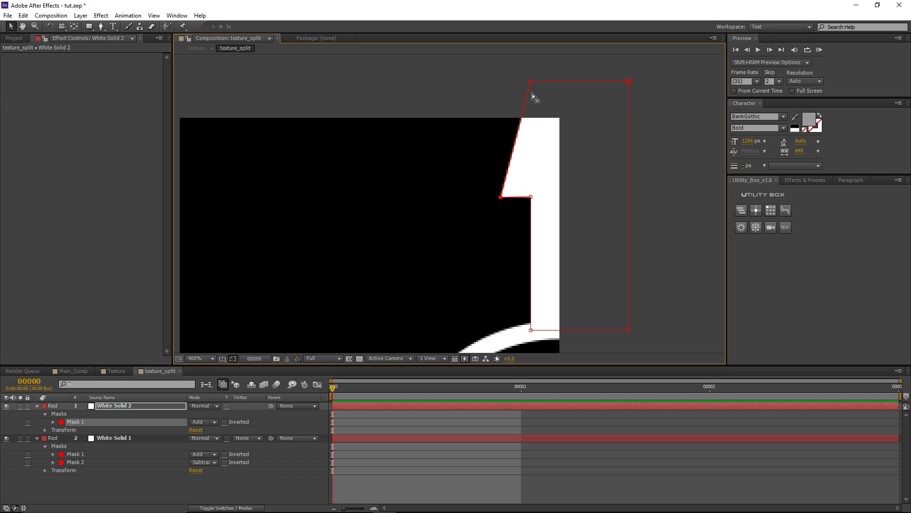
pyautogui.moveTo(530, 83); pyautogui.dragTo(573, 111)
pyautogui.moveTo(503, 198); pyautogui.dragTo(496, 206)
pyautogui.moveTo(573, 112); pyautogui.dragTo(566, 122)
pyautogui.moveTo(518, 200); pyautogui.dragTo(517, 208)
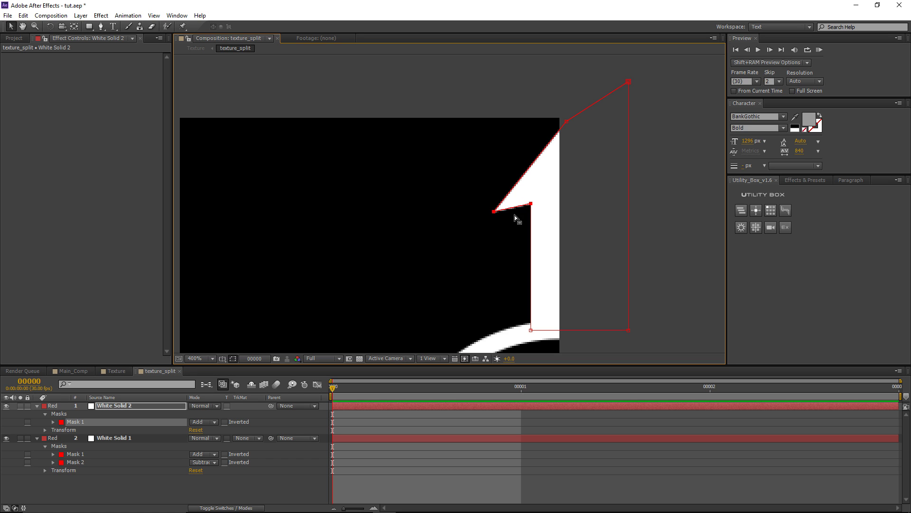
pyautogui.click(373, 432)
pyautogui.scroll(-1, 442, 232)
pyautogui.moveTo(446, 233); pyautogui.dragTo(431, 189)
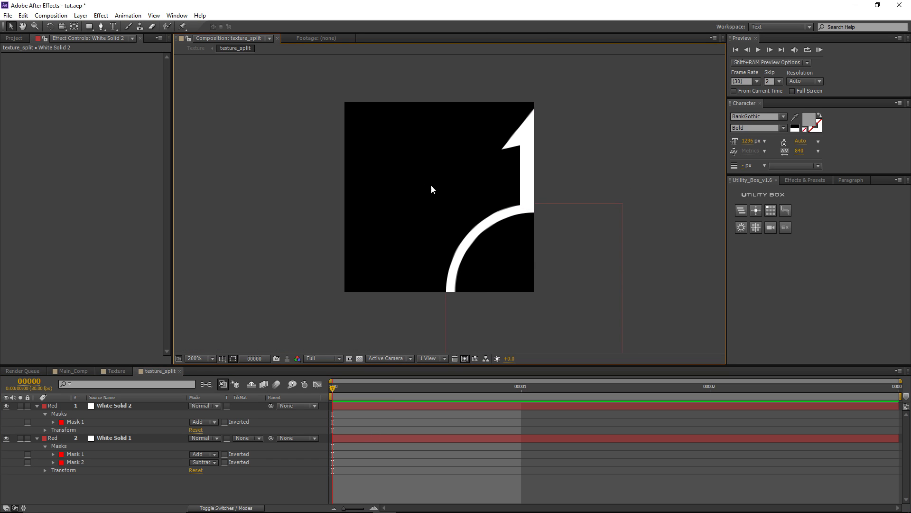
# Open the Texture composition and set the texture_split layer's Anchor Point to 200, 200.
pyautogui.click(113, 371)
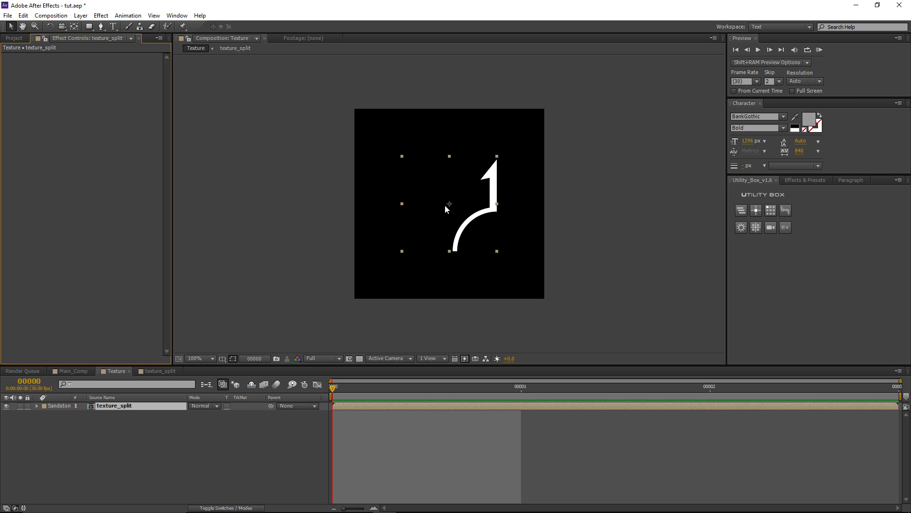
pyautogui.press('a')
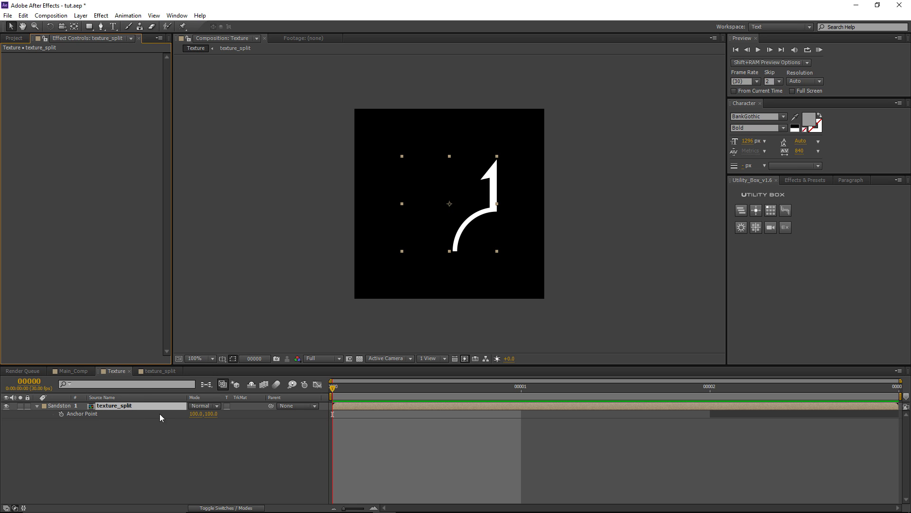
pyautogui.moveTo(198, 418); pyautogui.dragTo(261, 412)
pyautogui.click(197, 413)
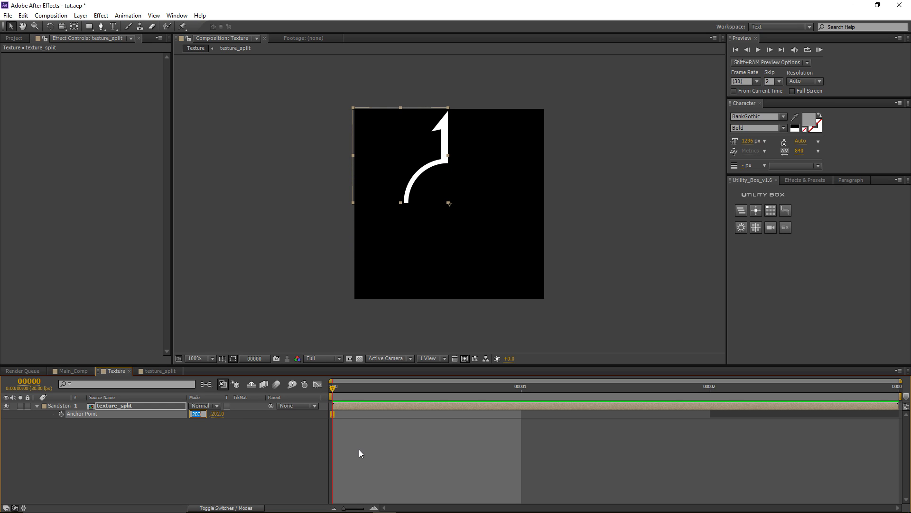
pyautogui.write('200')
pyautogui.press('Tab')
pyautogui.write('200')
pyautogui.press('Return')
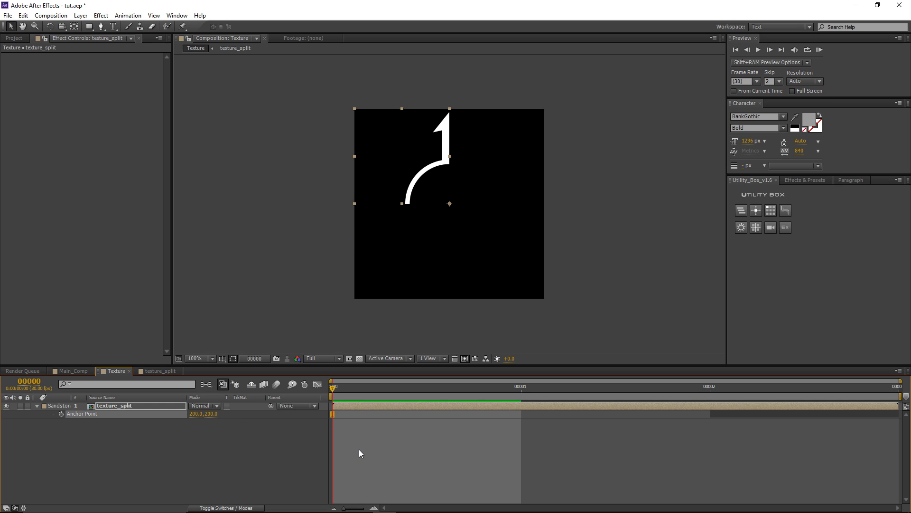
# Apply the Motion Tile effect to the texture_split layer with Mirror Edges enabled.
pyautogui.scroll(1, 412, 222)
pyautogui.scroll(-1, 459, 255)
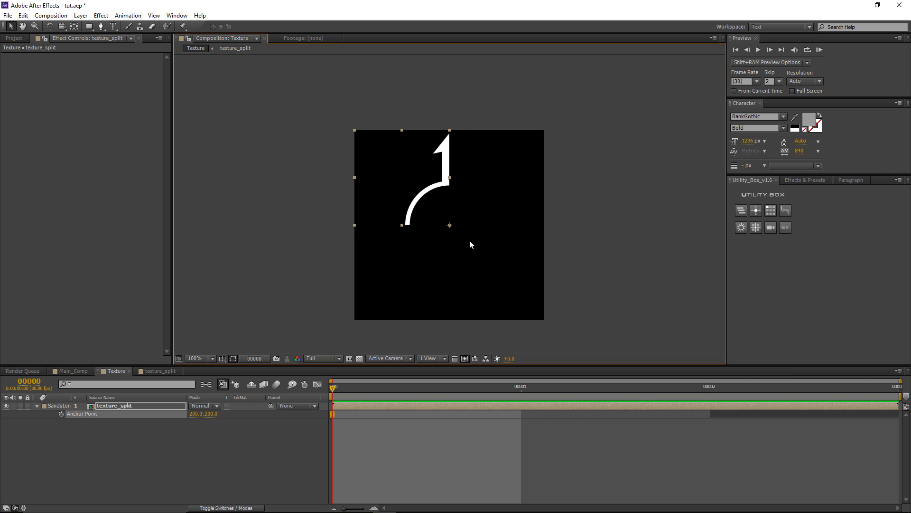
pyautogui.moveTo(438, 243); pyautogui.dragTo(429, 229)
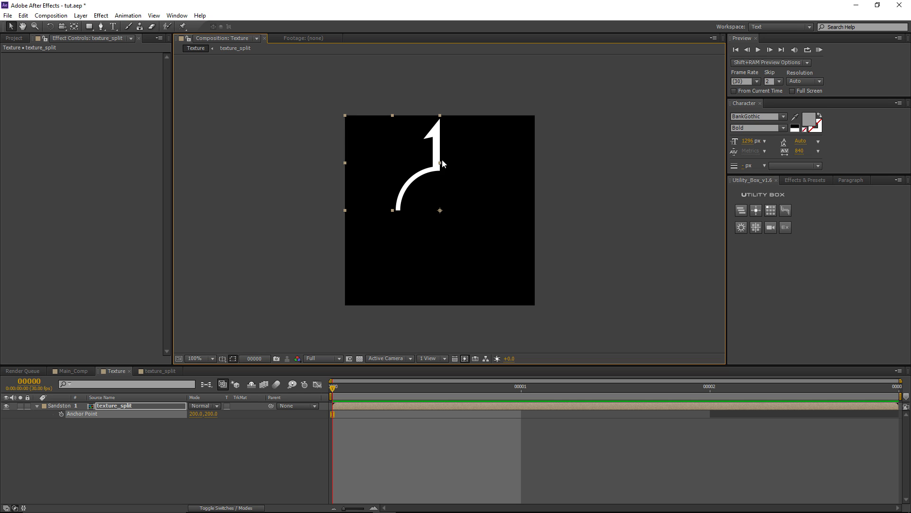
pyautogui.click(359, 403)
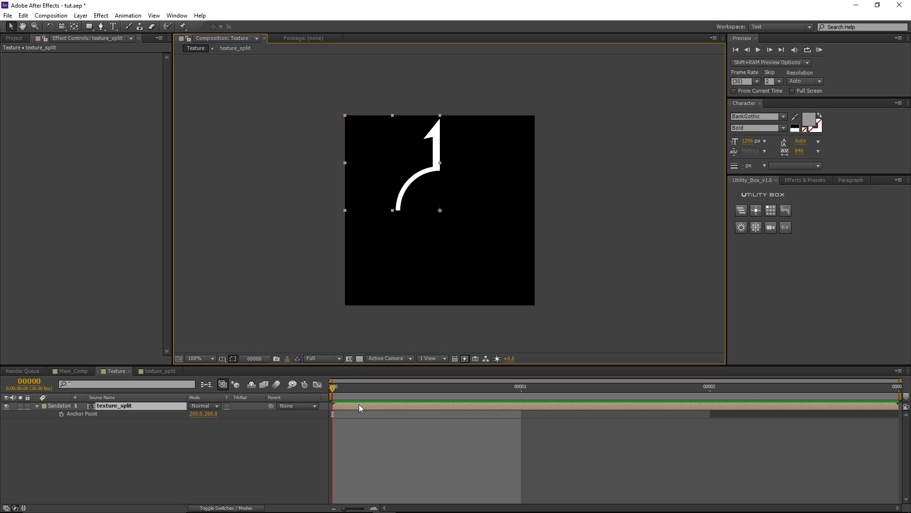
pyautogui.click(102, 15)
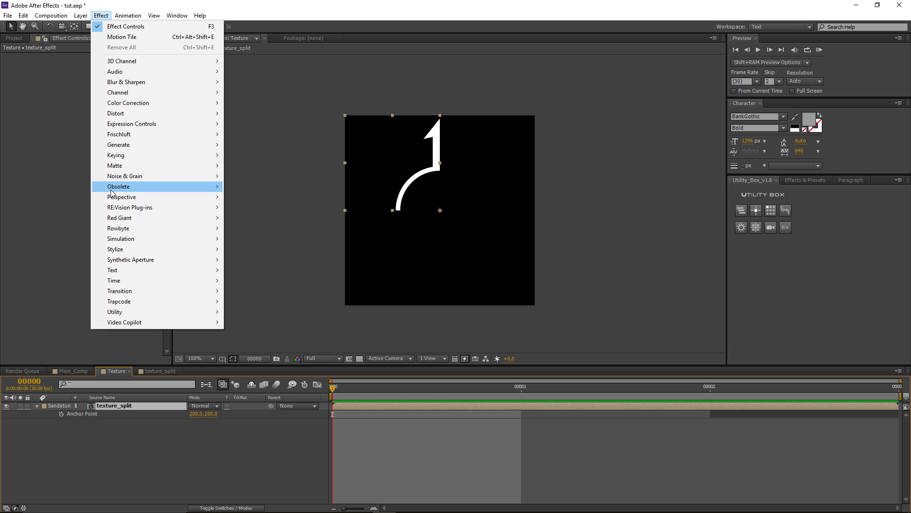
pyautogui.moveTo(121, 250)
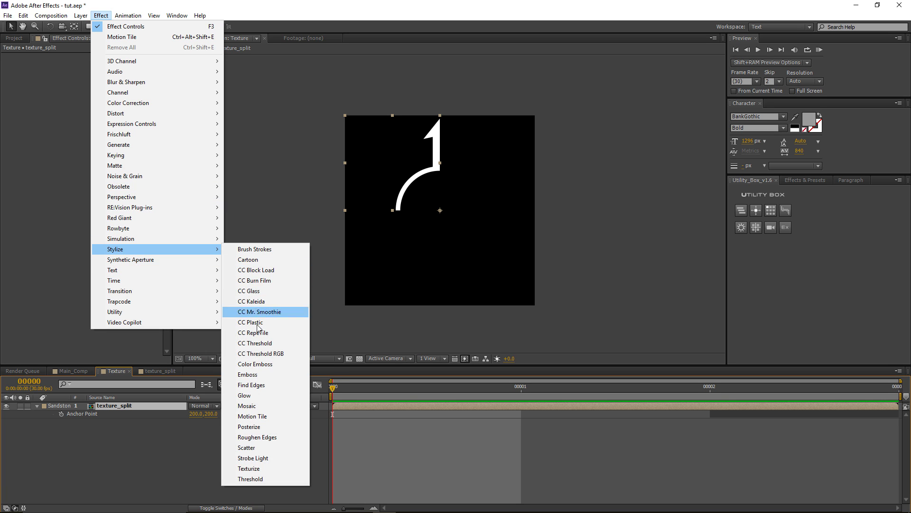
pyautogui.click(252, 415)
pyautogui.click(98, 106)
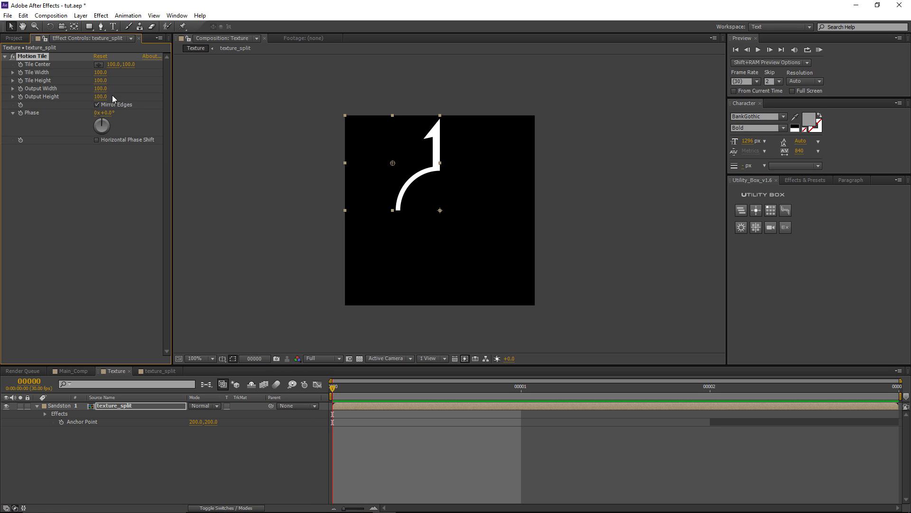
# Set Motion Tile's Output Width and Output Height to 300.
pyautogui.click(100, 89)
pyautogui.write('300')
pyautogui.press('Tab')
pyautogui.write('300')
pyautogui.press('Return')
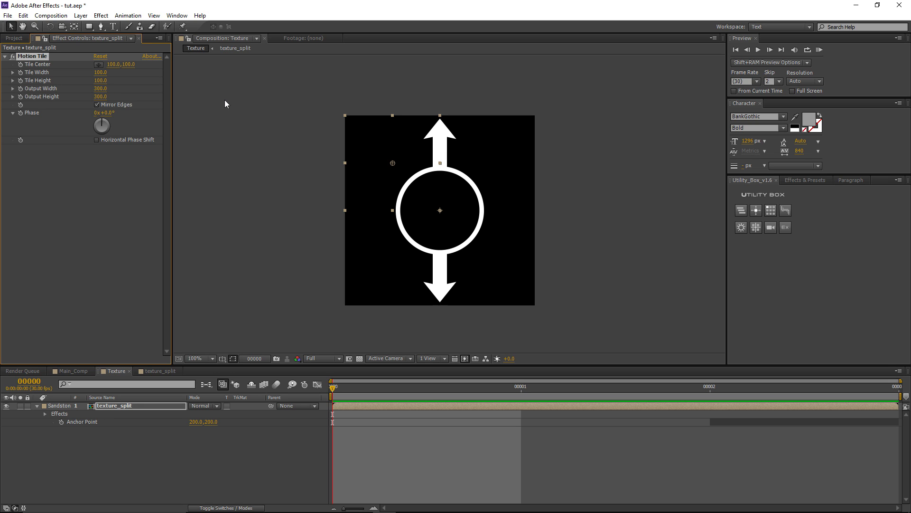
pyautogui.click(346, 431)
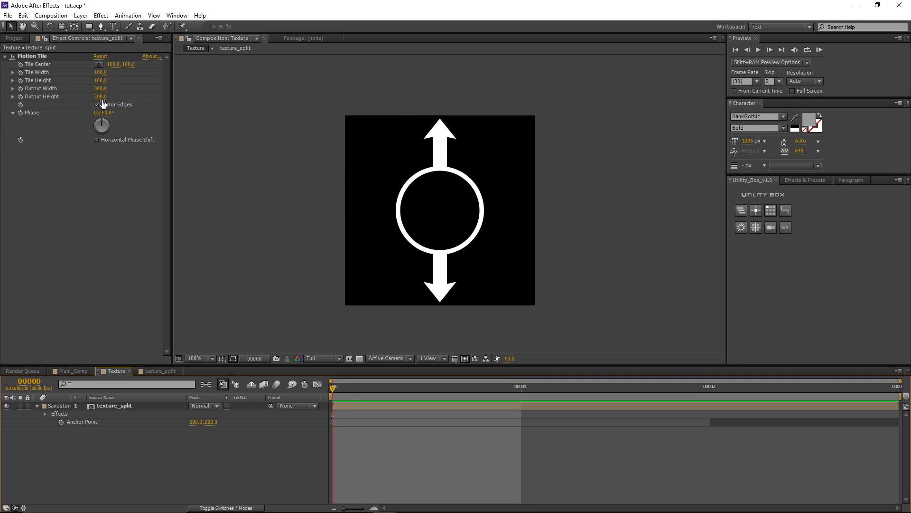
pyautogui.moveTo(100, 97)
pyautogui.mouseDown()
pyautogui.moveTo(91, 97)
pyautogui.moveTo(98, 89)
pyautogui.mouseUp()
pyautogui.hotkey('ctrl', 'z')
pyautogui.hotkey('ctrl', 'z')
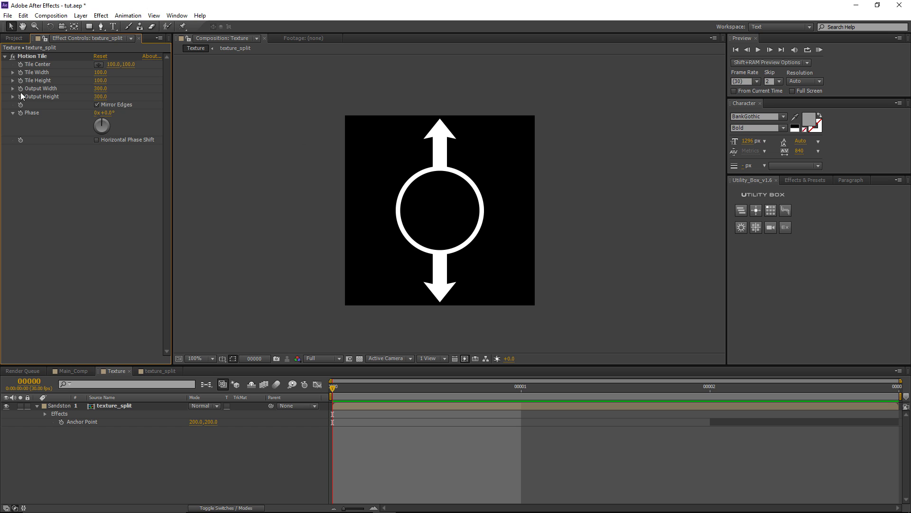
pyautogui.click(169, 407)
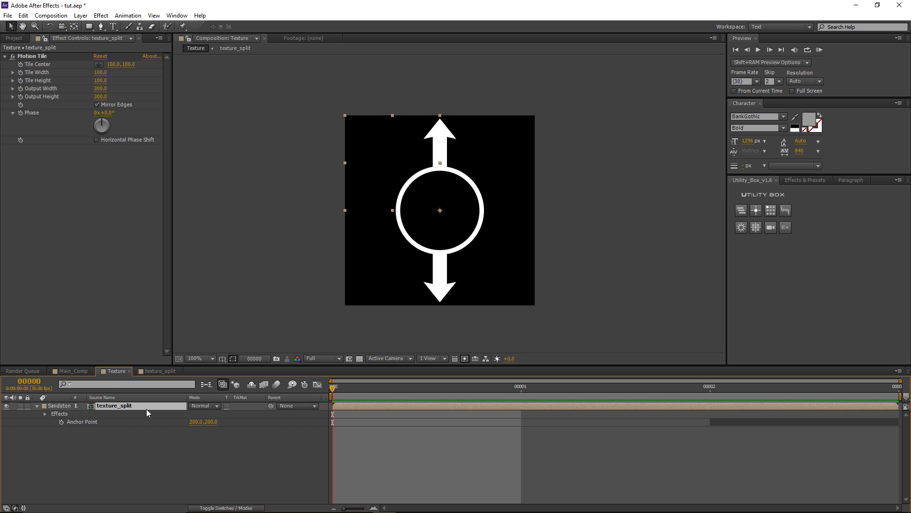
pyautogui.hotkey('ctrl', 'd')
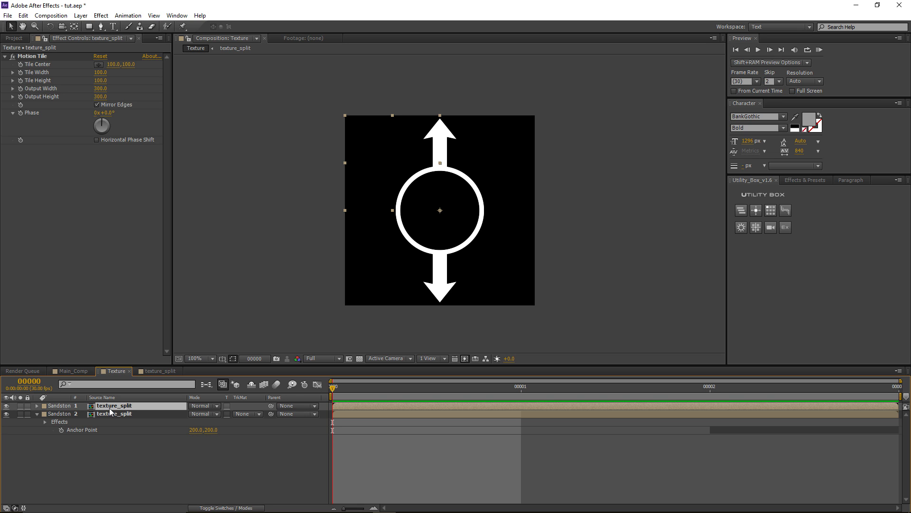
pyautogui.press('r')
pyautogui.moveTo(203, 414); pyautogui.dragTo(229, 414)
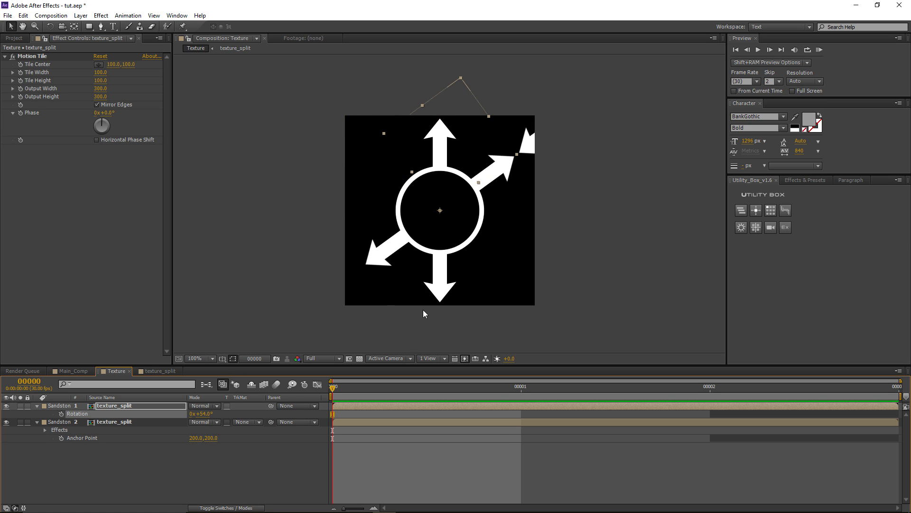
pyautogui.press('Escape')
pyautogui.press('Delete')
# Add the expression index*60 to the Rotation of the texture_split layer.
pyautogui.click(126, 406)
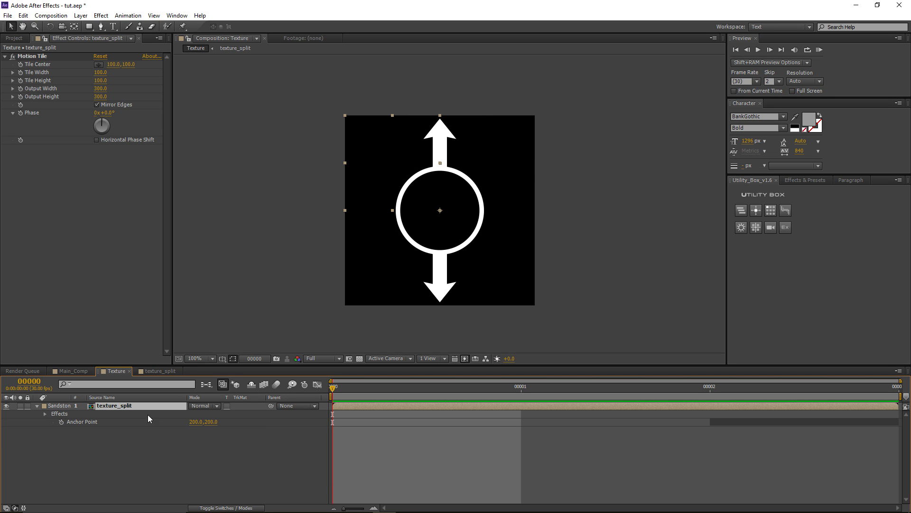
pyautogui.press('r')
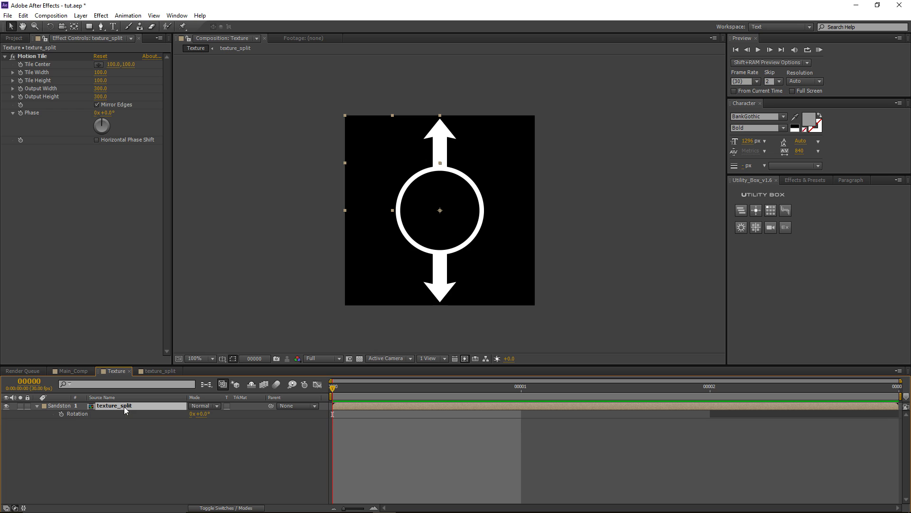
pyautogui.keyDown('alt'); pyautogui.click(61, 414); pyautogui.keyUp('alt')
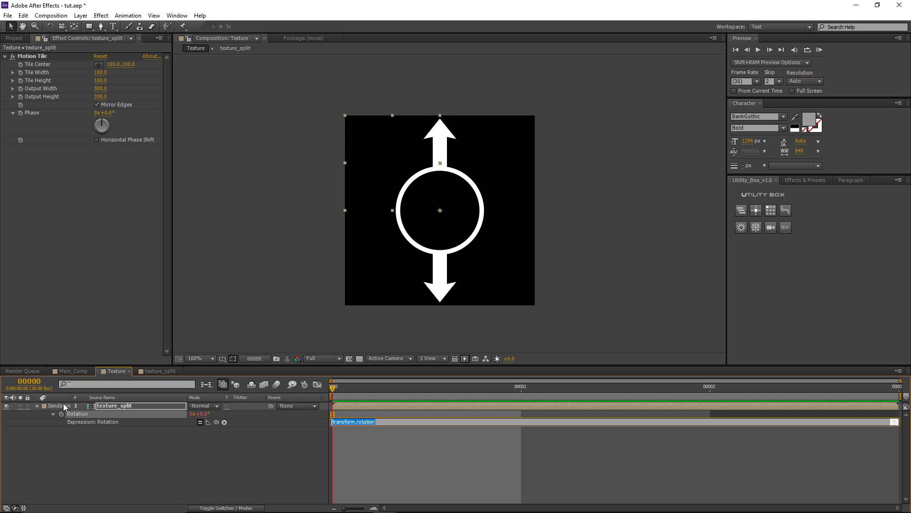
pyautogui.write('index*60')
pyautogui.moveTo(347, 421); pyautogui.dragTo(332, 421)
pyautogui.click(346, 421)
pyautogui.moveTo(353, 423); pyautogui.dragTo(349, 421)
pyautogui.click(352, 443)
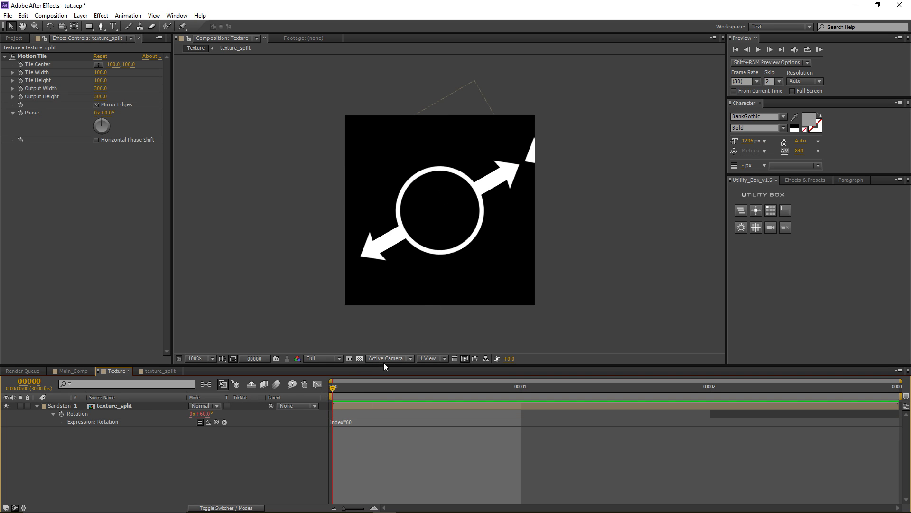
# Duplicate the texture_split layer twice and reveal the Rotation property on the copies.
pyautogui.click(343, 406)
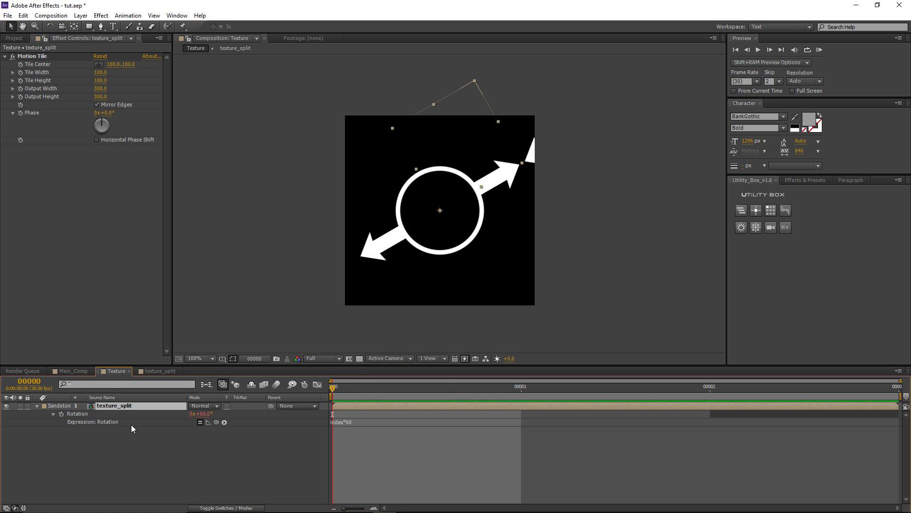
pyautogui.hotkey('ctrl', 'd')
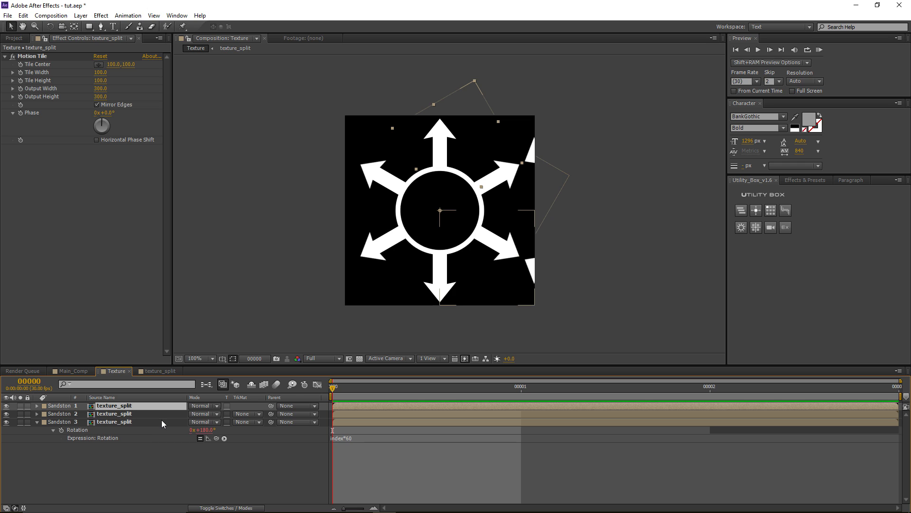
pyautogui.press('r')
pyautogui.click(133, 424)
pyautogui.press('r')
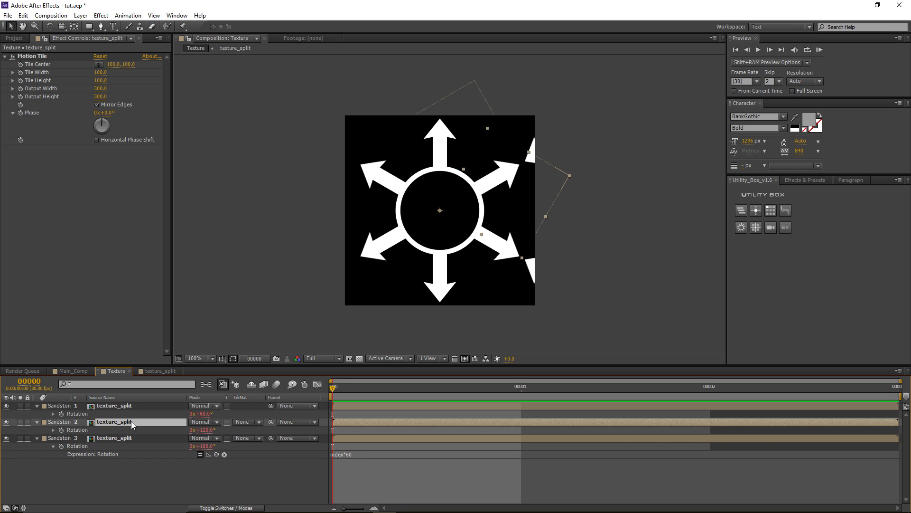
pyautogui.click(138, 437)
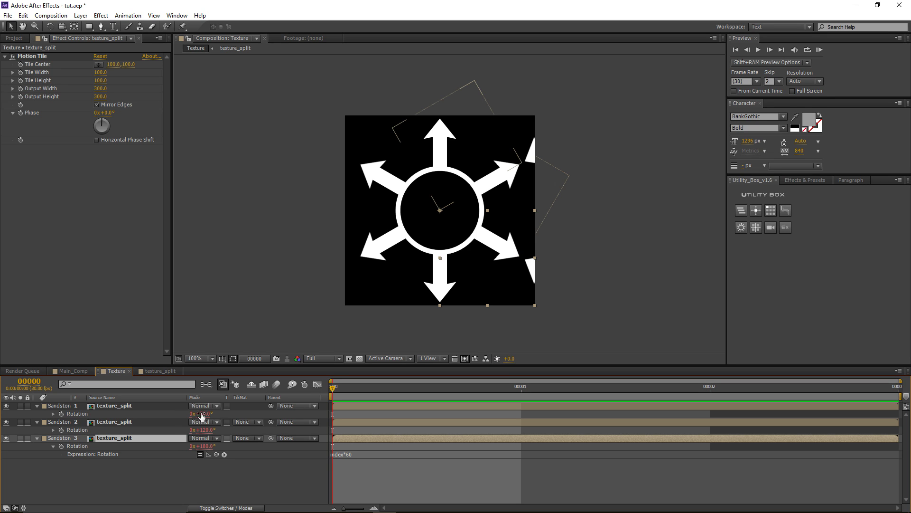
pyautogui.click(122, 407)
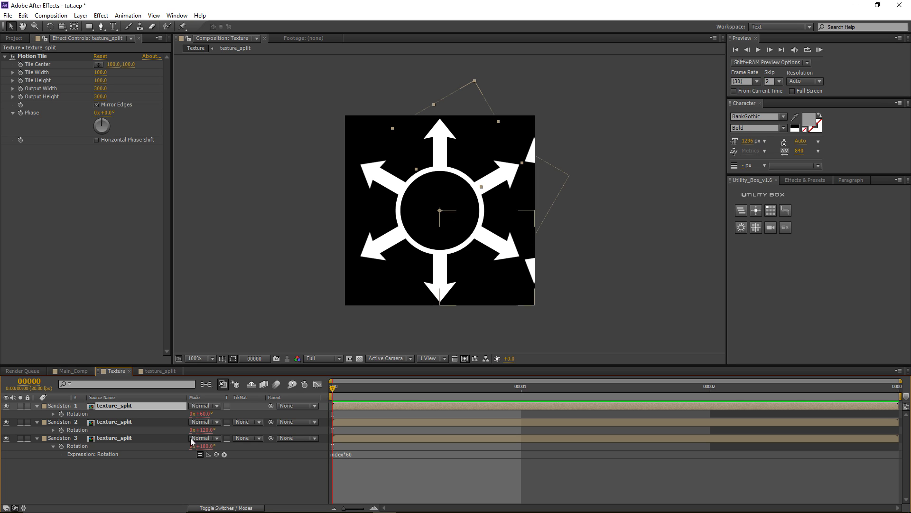
pyautogui.click(376, 487)
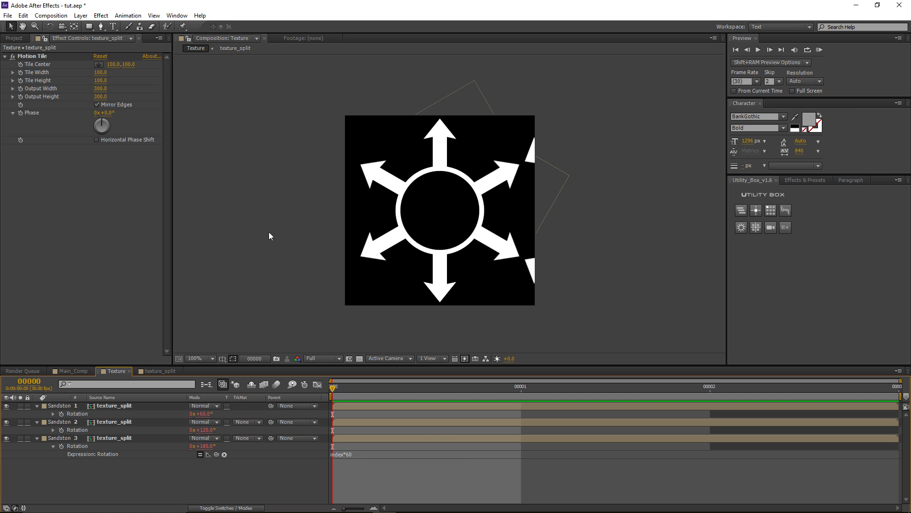
# Create a white solid in the Texture composition and add an elliptical mask that fills the whole layer.
pyautogui.hotkey('ctrl', 'y')
pyautogui.press('Return')
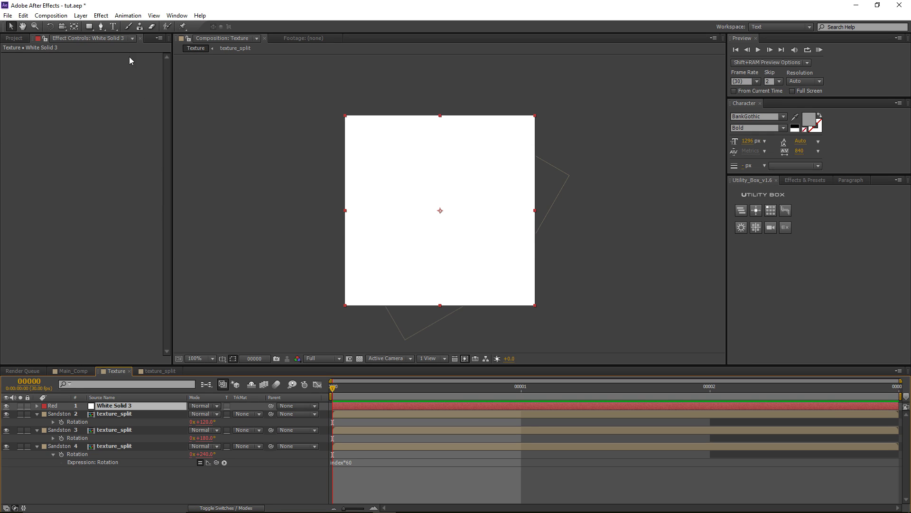
pyautogui.moveTo(88, 26); pyautogui.dragTo(116, 48)
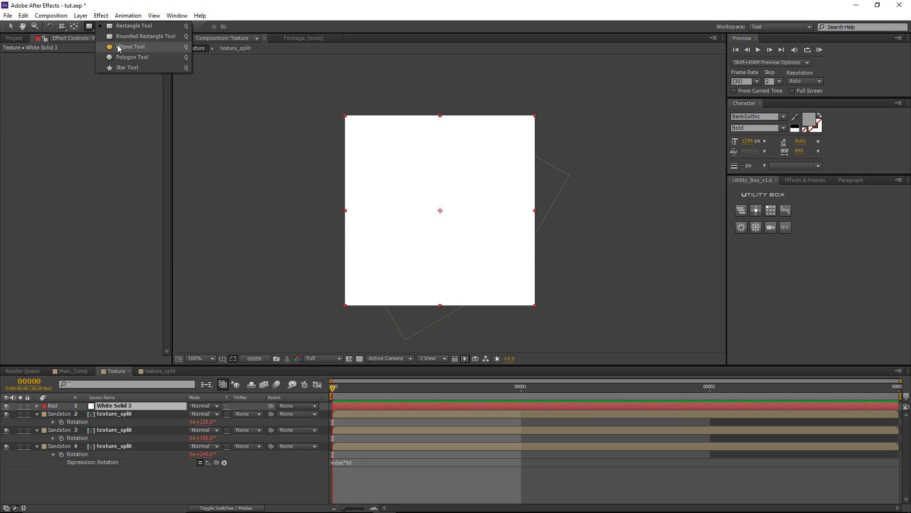
pyautogui.doubleClick(89, 27)
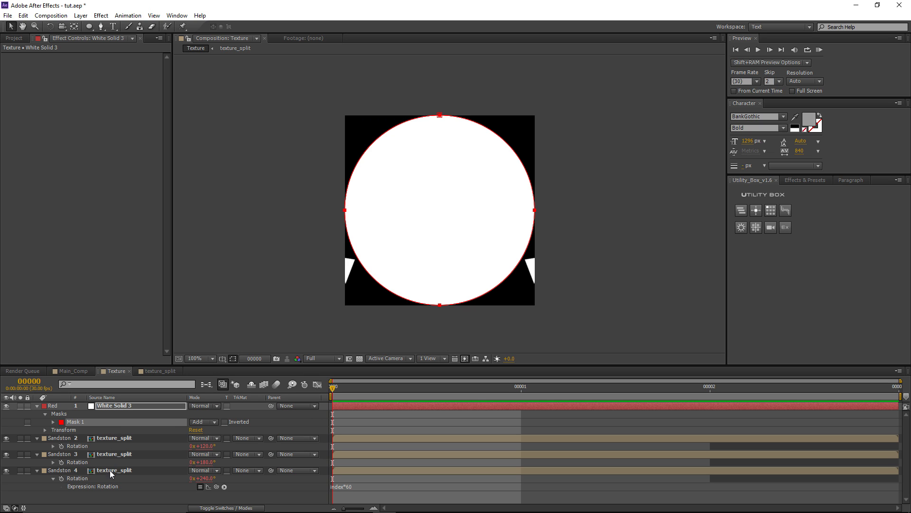
# Set the masked white solid's blending mode to Stencil Luma and collapse the layers' properties.
pyautogui.click(128, 405)
pyautogui.click(203, 405)
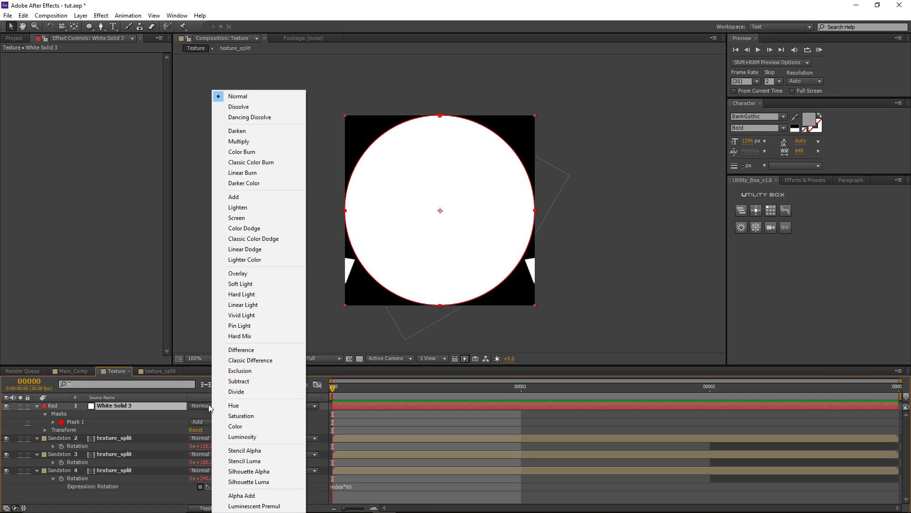
pyautogui.click(238, 460)
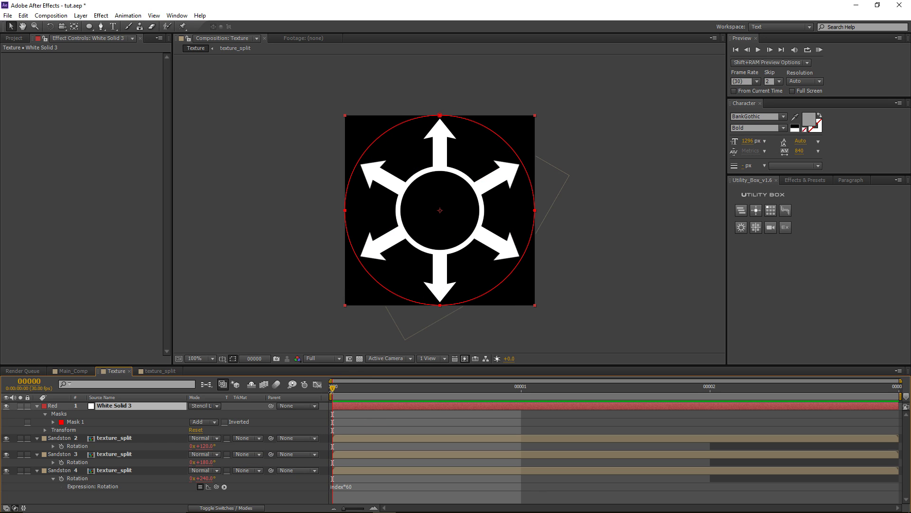
pyautogui.moveTo(336, 388)
pyautogui.mouseDown()
pyautogui.moveTo(470, 390)
pyautogui.moveTo(339, 394)
pyautogui.mouseUp()
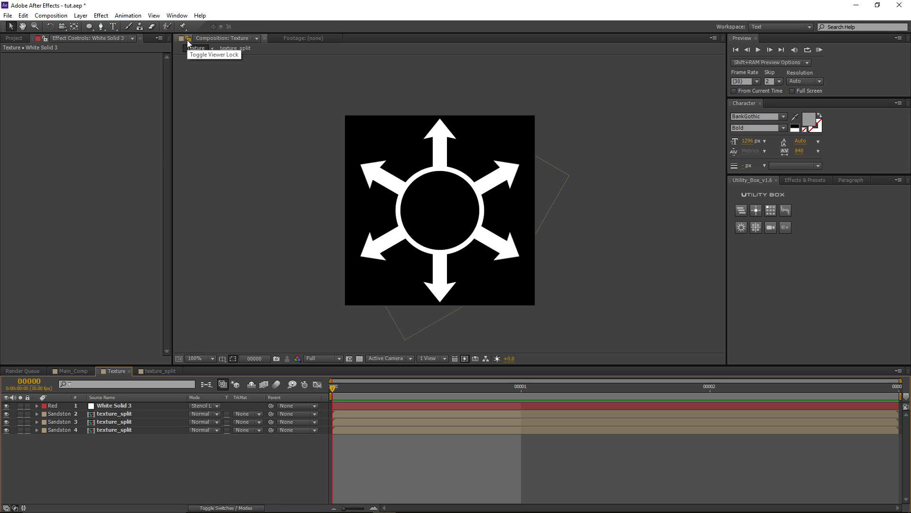
# Lock the Texture viewer and open a second composition viewer displaying texture_split.
pyautogui.click(188, 39)
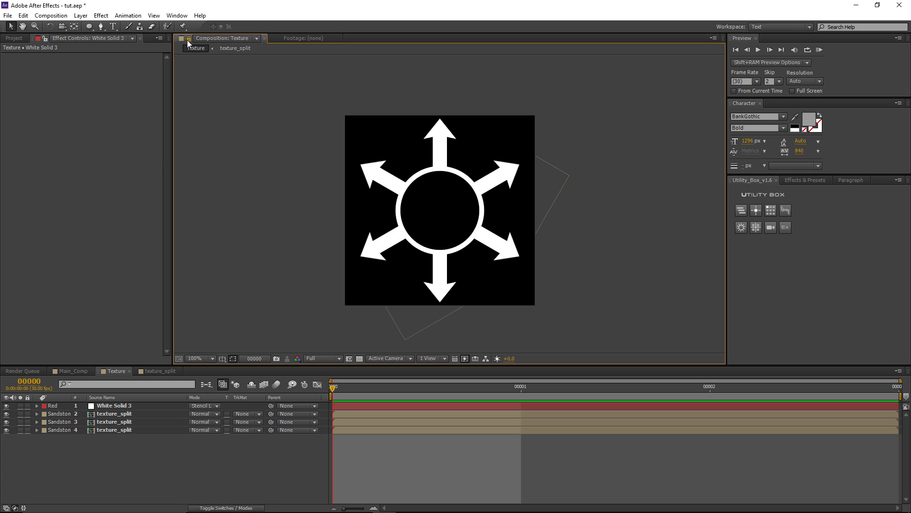
pyautogui.click(256, 39)
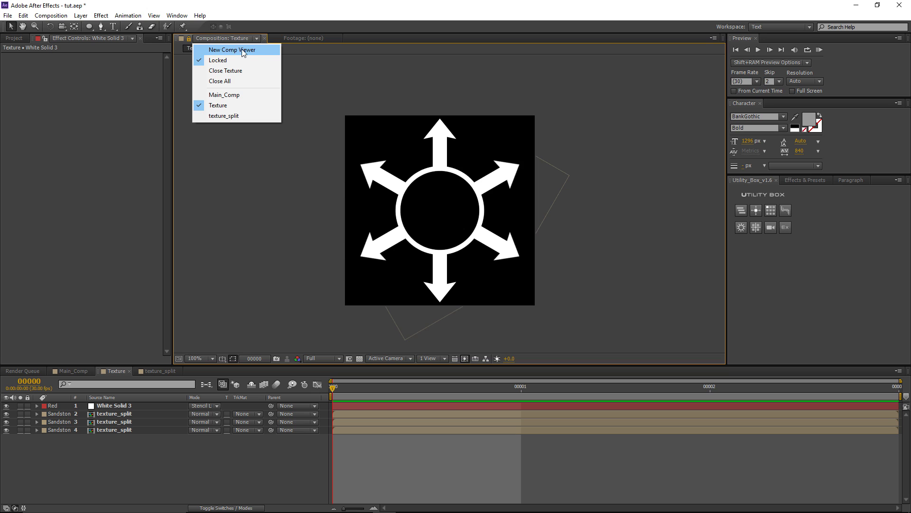
pyautogui.click(243, 51)
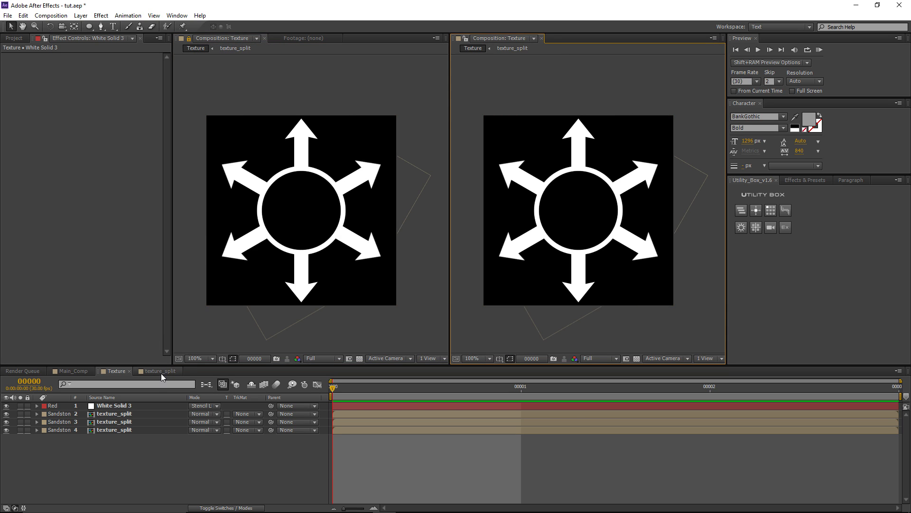
pyautogui.click(161, 372)
# Draw a closed triangular mask on White Solid 2 as a spike below the arrowhead, using the Pen tool.
pyautogui.press('.')
pyautogui.click(340, 406)
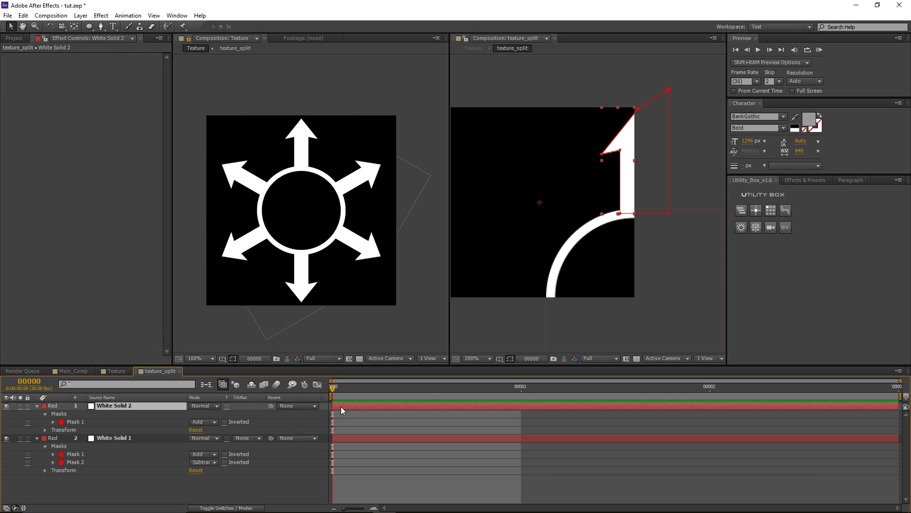
pyautogui.press('.')
pyautogui.moveTo(678, 131); pyautogui.dragTo(583, 160)
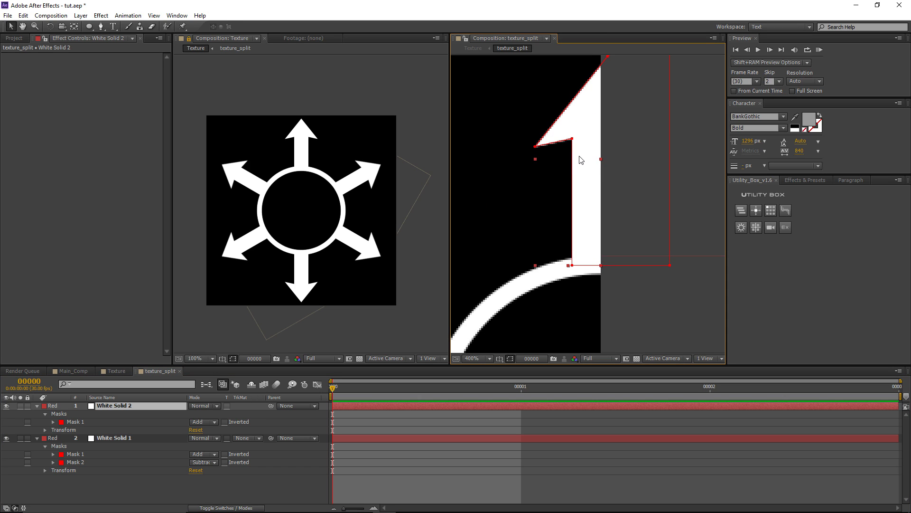
pyautogui.press('g')
pyautogui.click(580, 151)
pyautogui.click(549, 186)
pyautogui.click(590, 189)
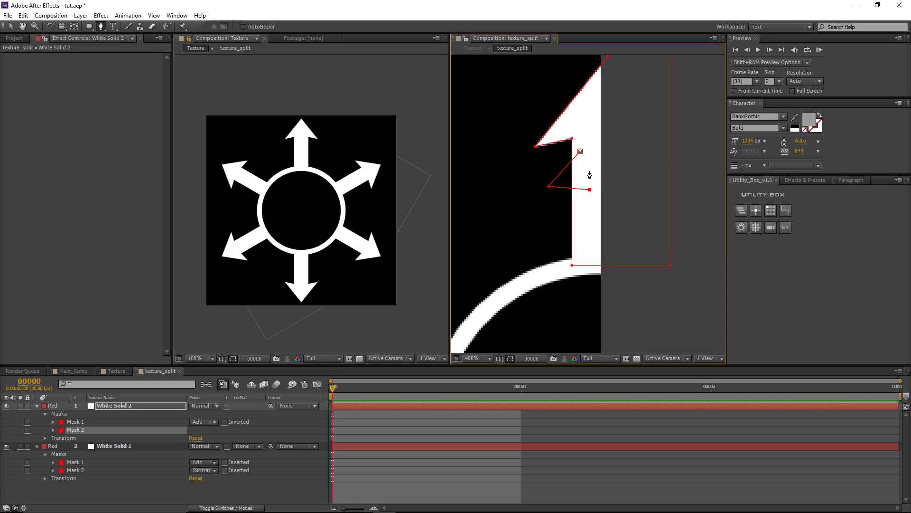
pyautogui.click(580, 151)
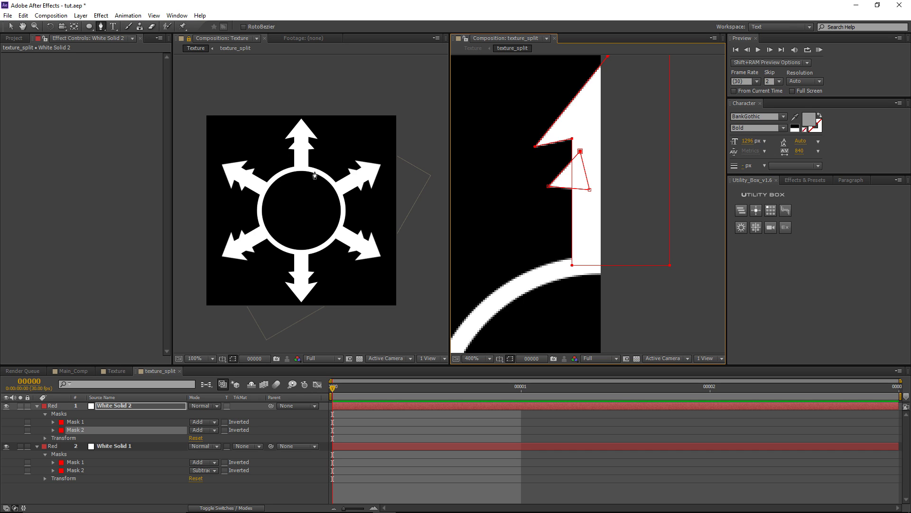
# Reposition the three vertices of the triangular spike mask to make the spike larger and slanted underneath.
pyautogui.press('v')
pyautogui.moveTo(590, 190); pyautogui.dragTo(588, 207)
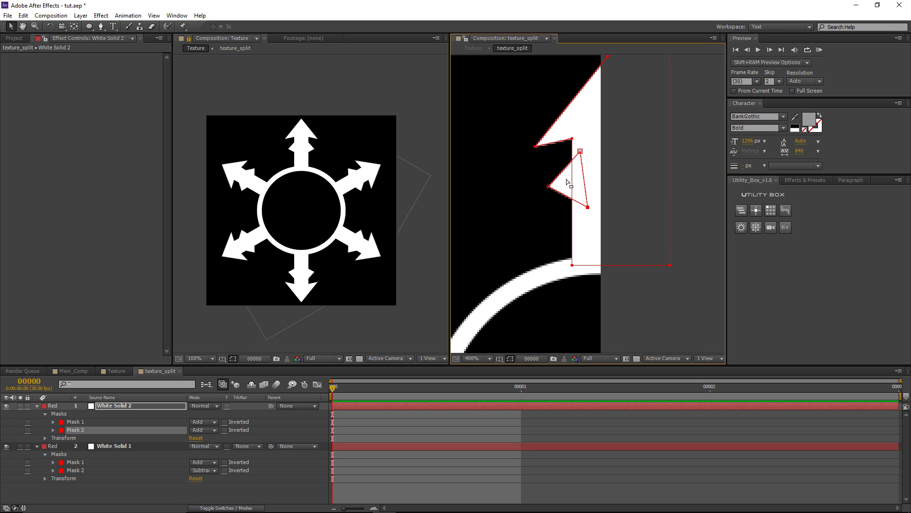
pyautogui.moveTo(582, 153); pyautogui.dragTo(588, 153)
pyautogui.moveTo(550, 188)
pyautogui.mouseDown()
pyautogui.moveTo(543, 185)
pyautogui.moveTo(542, 197)
pyautogui.mouseUp()
# Draw a second closed triangular spike mask on White Solid 2, between the first spike and the ring.
pyautogui.press('g')
pyautogui.click(581, 221)
pyautogui.click(541, 245)
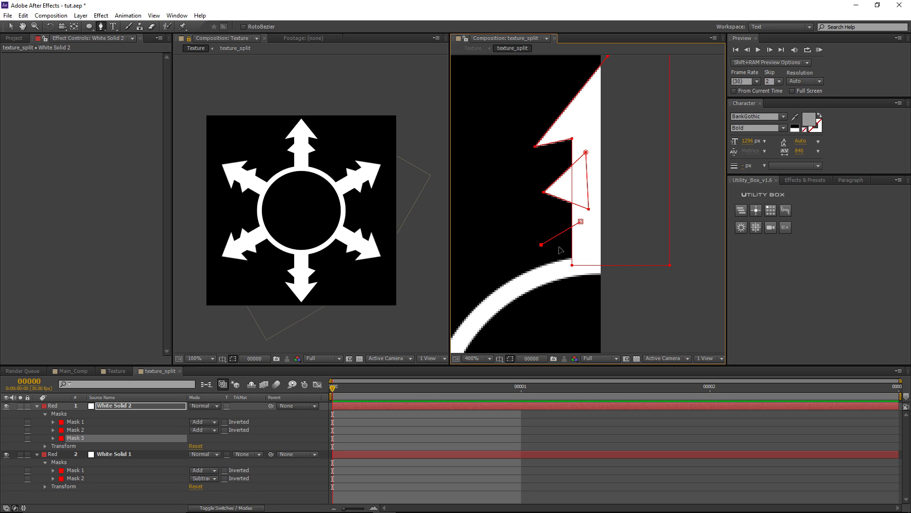
pyautogui.click(593, 252)
pyautogui.click(580, 221)
# Adjust the lower spike mask's upper and outer vertices to match the slant of the spike above.
pyautogui.press('v')
pyautogui.moveTo(581, 222); pyautogui.dragTo(585, 217)
pyautogui.moveTo(544, 245); pyautogui.dragTo(541, 243)
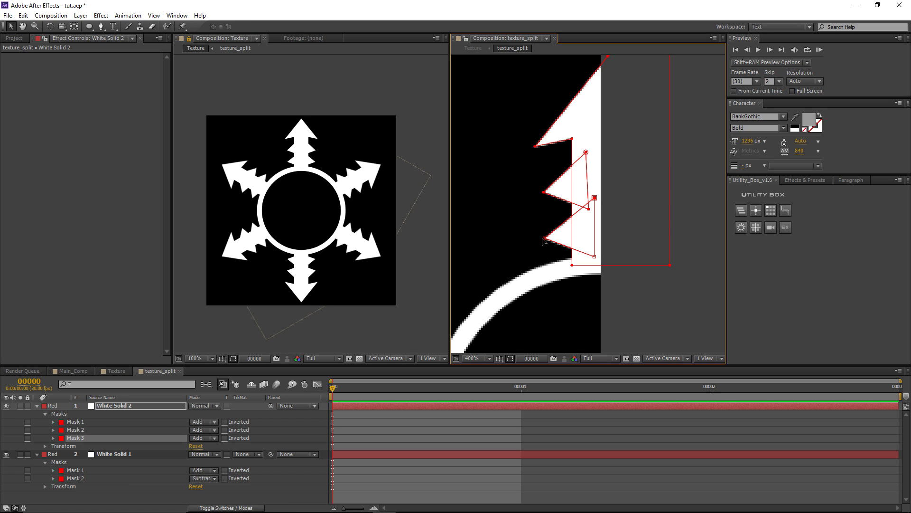
pyautogui.moveTo(542, 238)
pyautogui.mouseDown()
pyautogui.moveTo(519, 242)
pyautogui.moveTo(549, 241)
pyautogui.mouseUp()
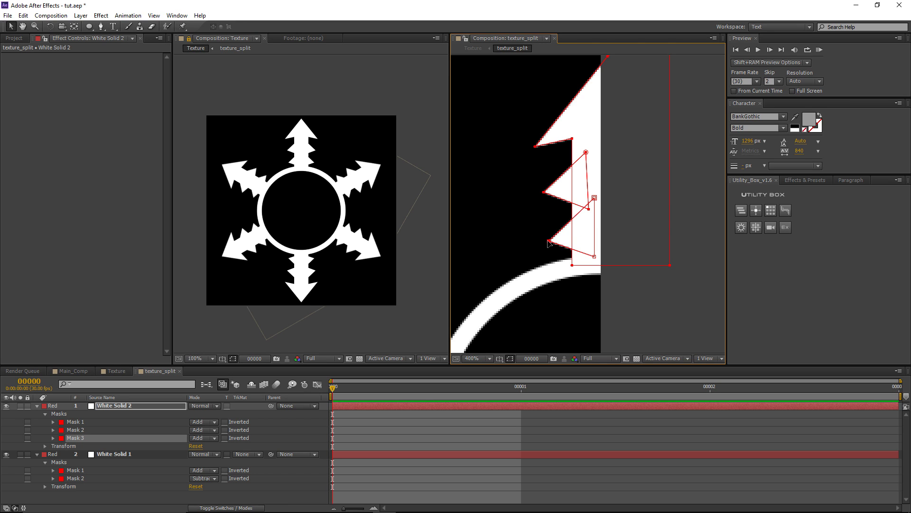
# Duplicate the White Solid 1 ring layer and set the copy's Scale to 84% to form an inner ring.
pyautogui.press(',')
pyautogui.click(120, 453)
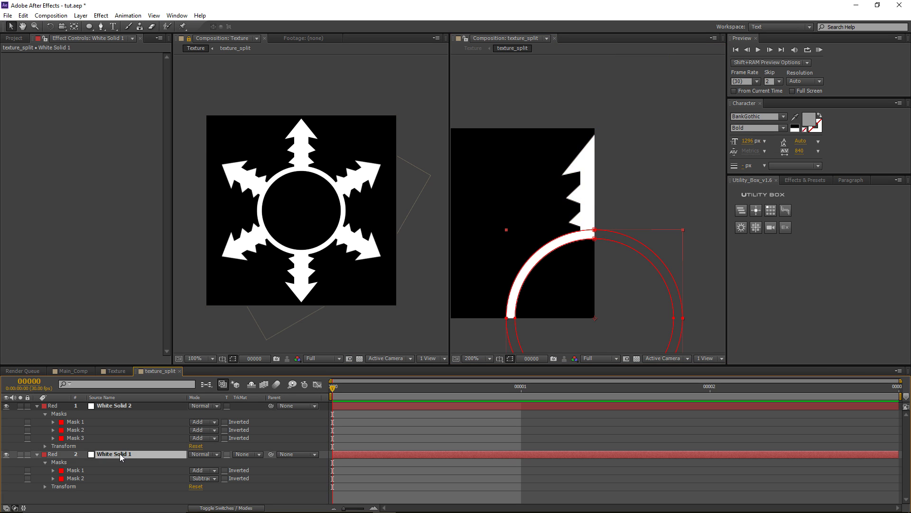
pyautogui.hotkey('ctrl', 'd')
pyautogui.press('s')
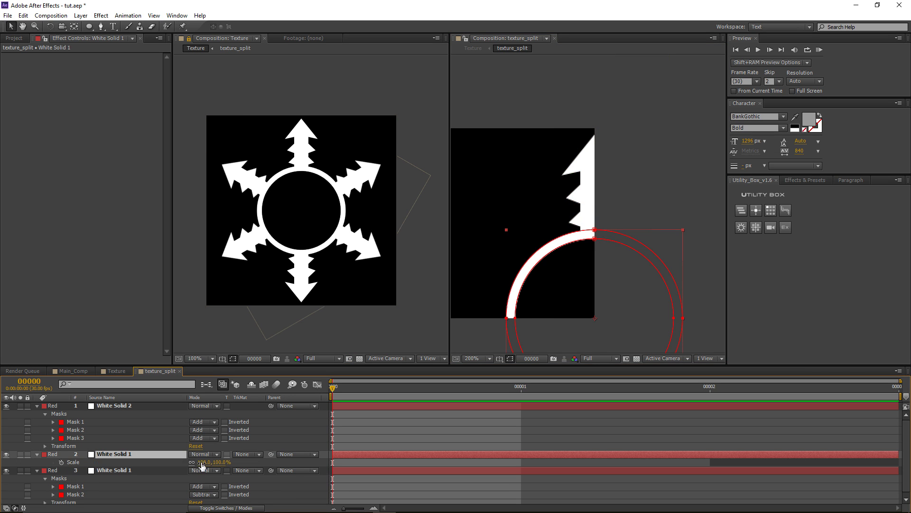
pyautogui.moveTo(202, 462)
pyautogui.mouseDown()
pyautogui.moveTo(190, 462)
pyautogui.moveTo(205, 463)
pyautogui.mouseUp()
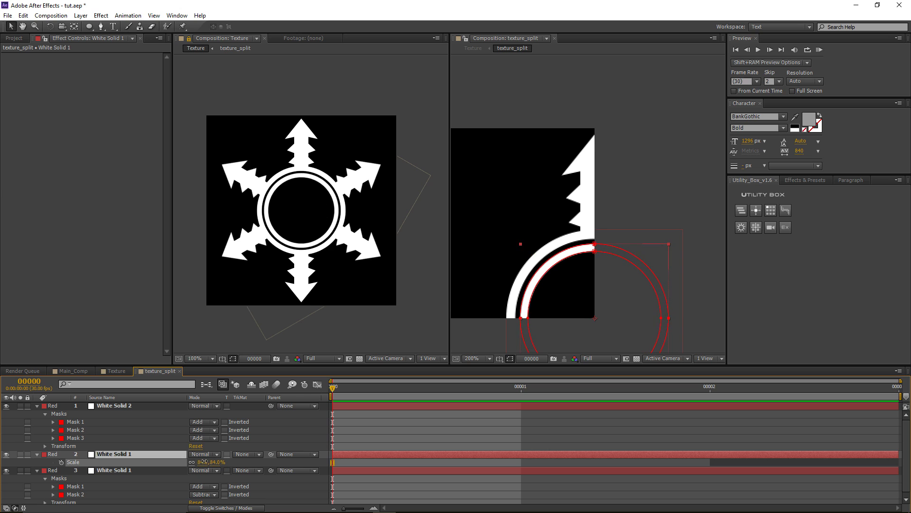
pyautogui.press('F2')
# Draw a straight diagonal stroke with the Pen tool as a new shape layer across the lower corner inside the rings.
pyautogui.moveTo(560, 249); pyautogui.dragTo(568, 191)
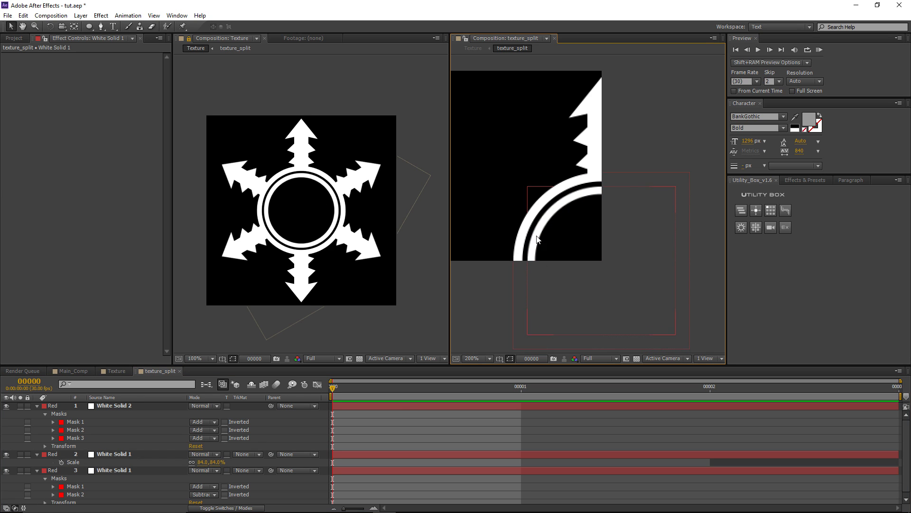
pyautogui.click(101, 26)
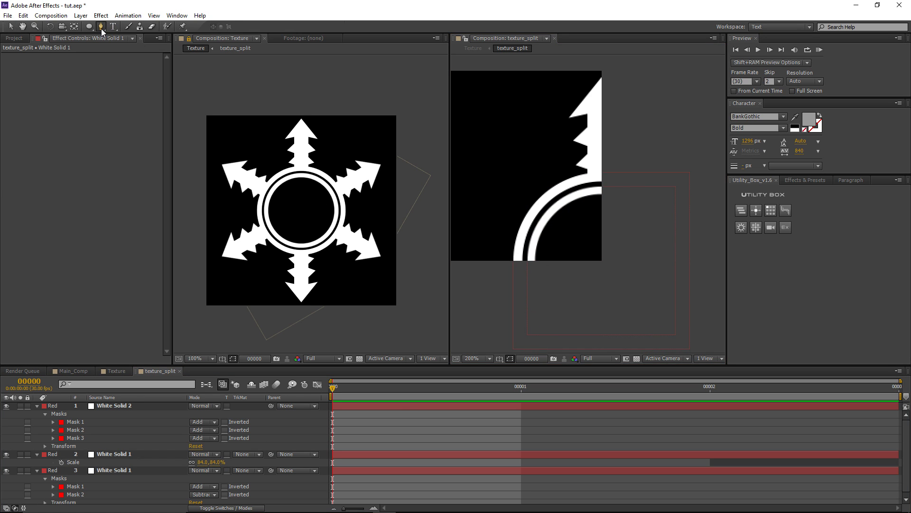
pyautogui.click(544, 279)
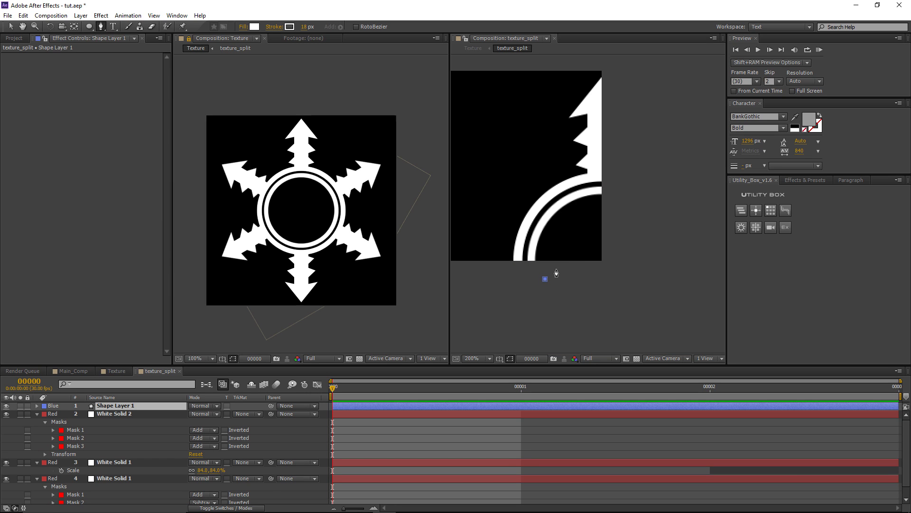
pyautogui.click(617, 204)
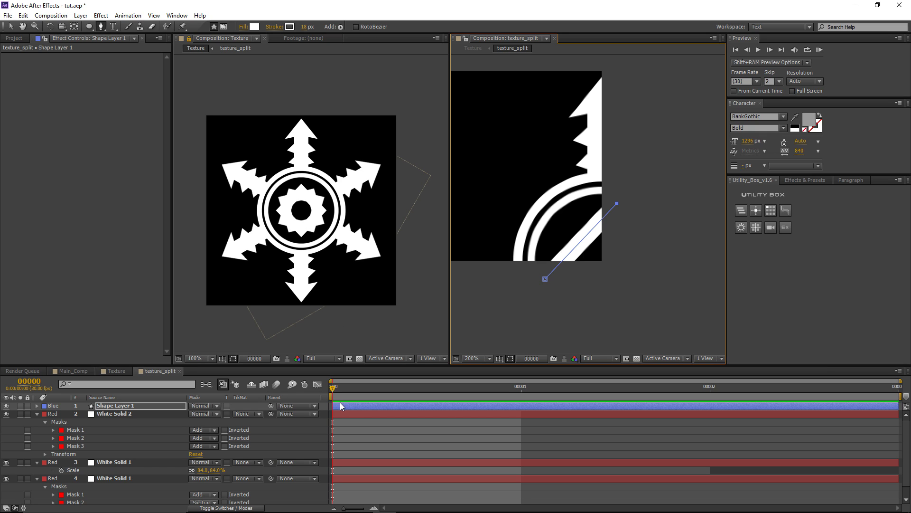
pyautogui.click(341, 423)
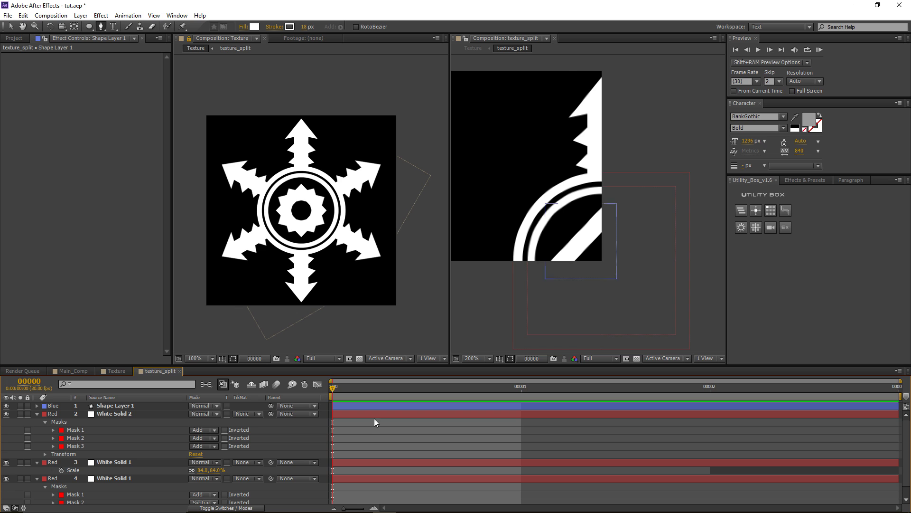
# Collapse the layer properties and pre-compose all four texture_split layers, moving all attributes into the new composition.
pyautogui.press('t')
pyautogui.press('t')
pyautogui.press('u')
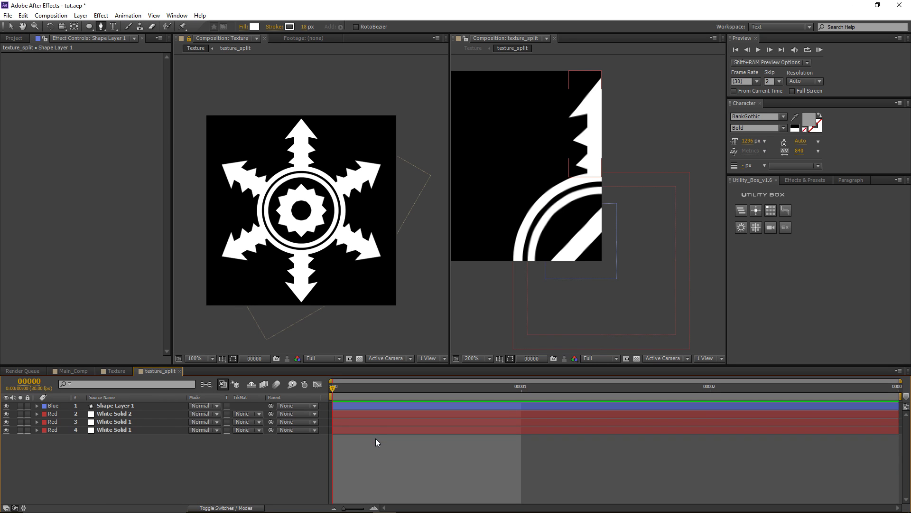
pyautogui.moveTo(128, 463); pyautogui.dragTo(80, 404)
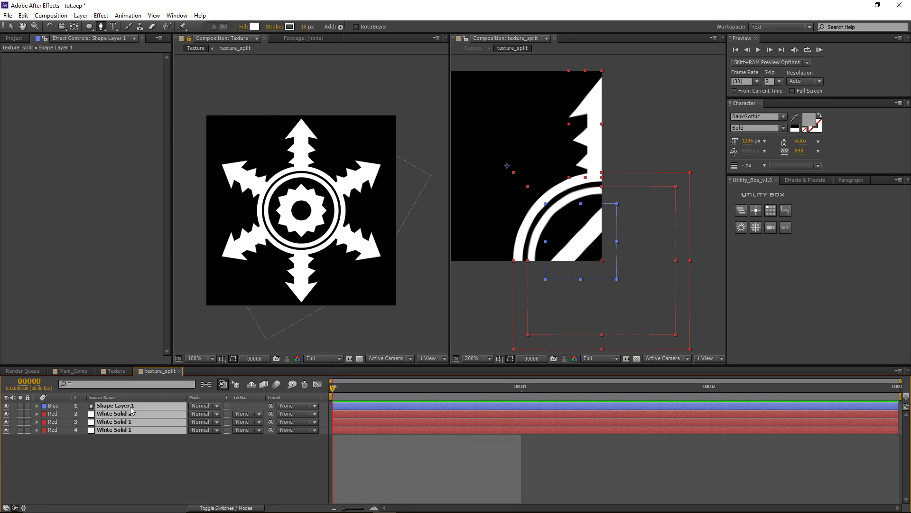
pyautogui.hotkey('ctrl', 'shift', 'c')
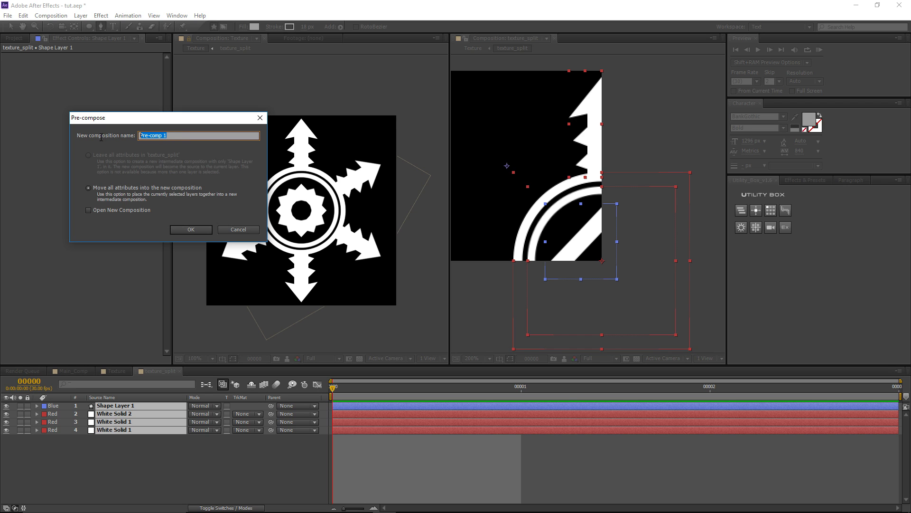
pyautogui.click(179, 229)
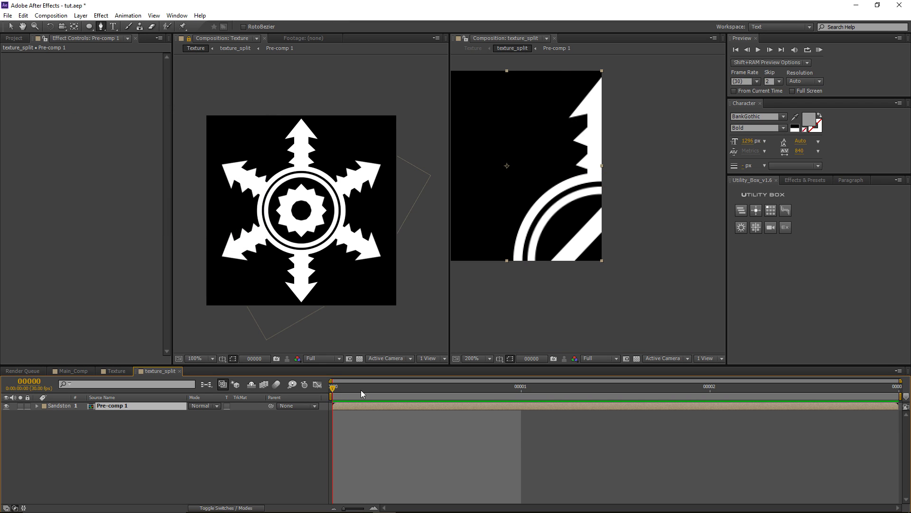
# Trim the Pre-comp 1 layer so it ends at frame 00001.
pyautogui.moveTo(497, 393); pyautogui.dragTo(531, 398)
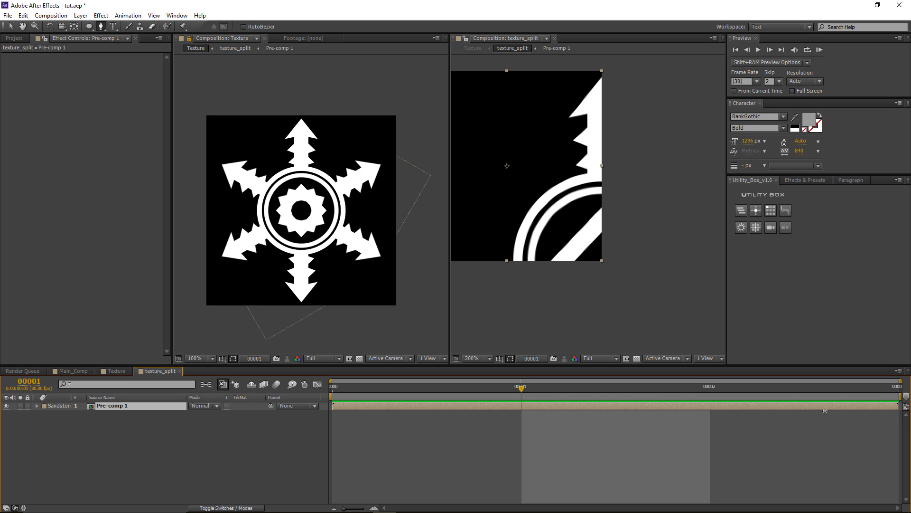
pyautogui.moveTo(825, 411); pyautogui.dragTo(522, 391)
pyautogui.click(525, 435)
# At frame 00001, draw a diagonal Pen stroke across the composition's inner lower corner and fine-tune its upper endpoint.
pyautogui.scroll(-1, 532, 206)
pyautogui.moveTo(529, 181); pyautogui.dragTo(543, 184)
pyautogui.scroll(1, 549, 219)
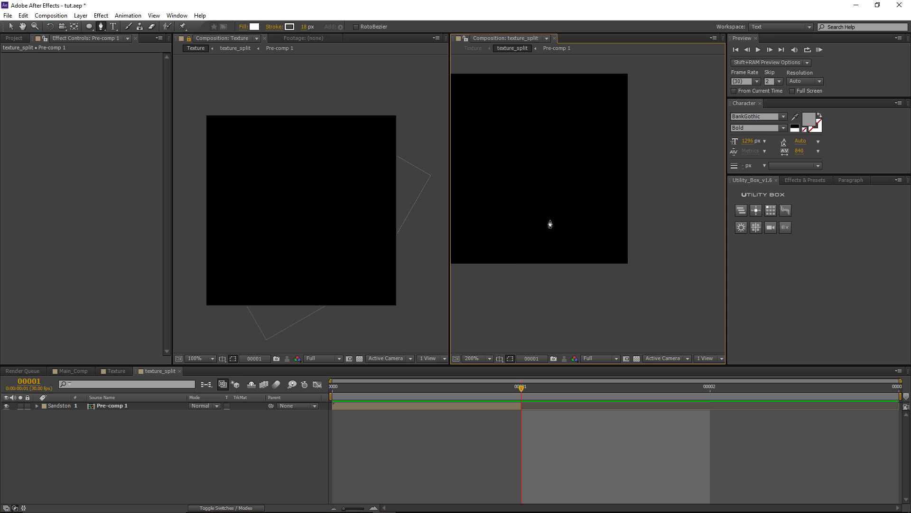
pyautogui.click(587, 295)
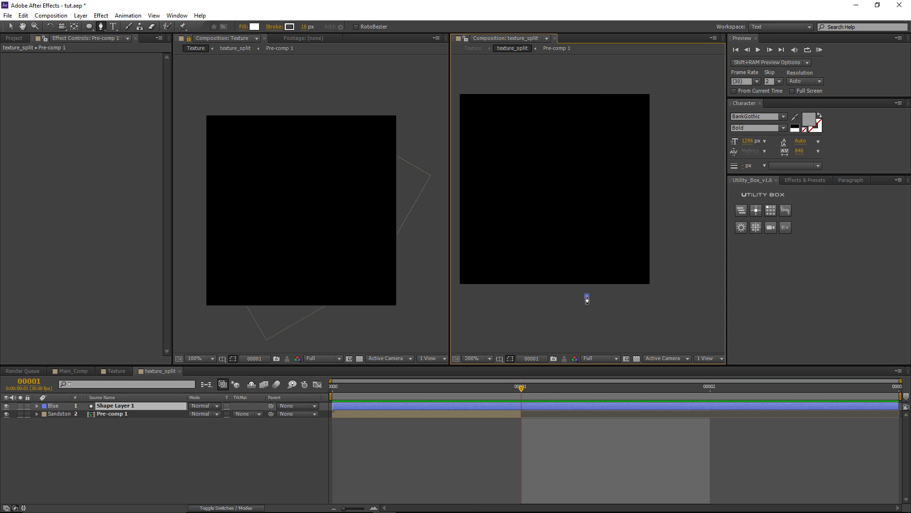
pyautogui.click(661, 207)
pyautogui.press('v')
pyautogui.moveTo(658, 209)
pyautogui.mouseDown()
pyautogui.moveTo(655, 223)
pyautogui.moveTo(675, 182)
pyautogui.moveTo(662, 159)
pyautogui.moveTo(661, 261)
pyautogui.moveTo(659, 212)
pyautogui.mouseUp()
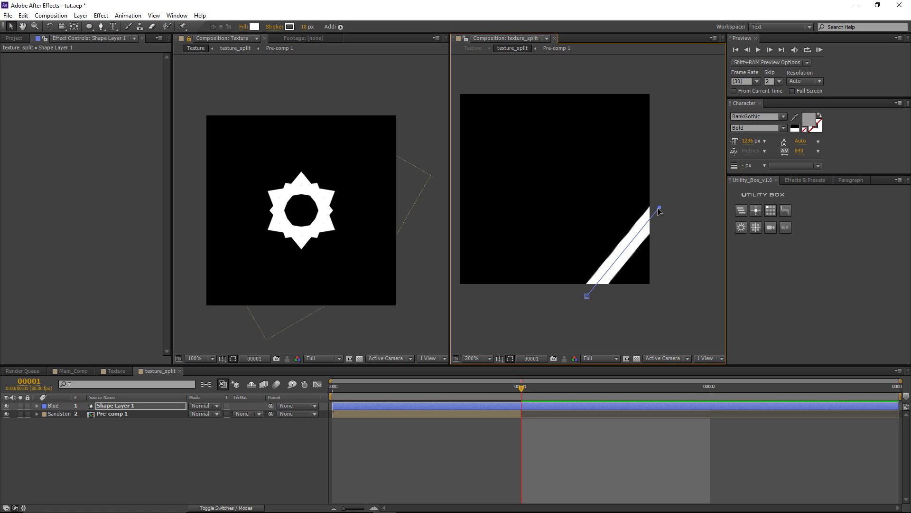
# Set the diagonal line's stroke width to 15 px and trim its layer to start at frame 00001.
pyautogui.moveTo(306, 28); pyautogui.dragTo(304, 30)
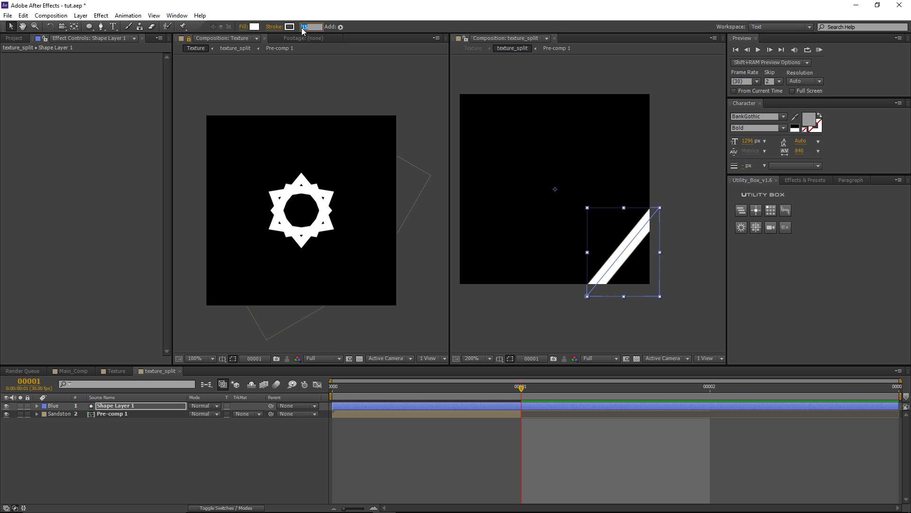
pyautogui.click(441, 404)
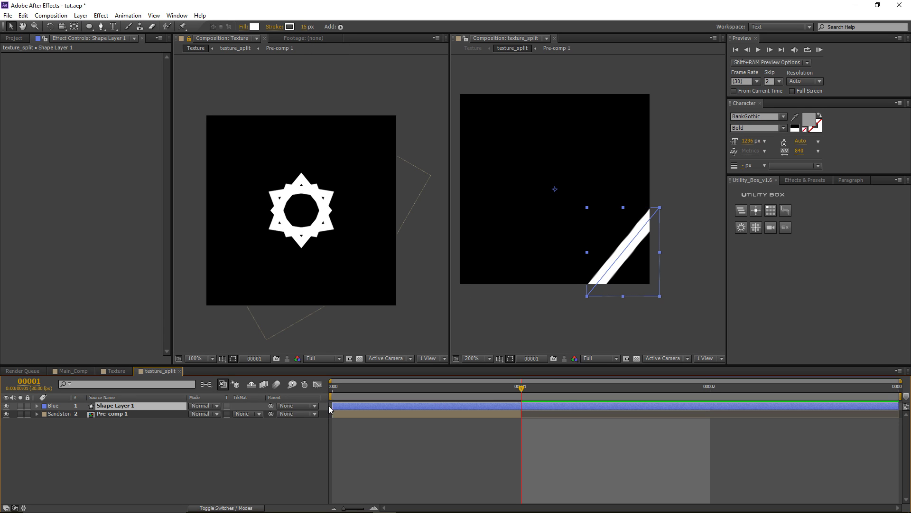
pyautogui.moveTo(330, 406); pyautogui.dragTo(521, 406)
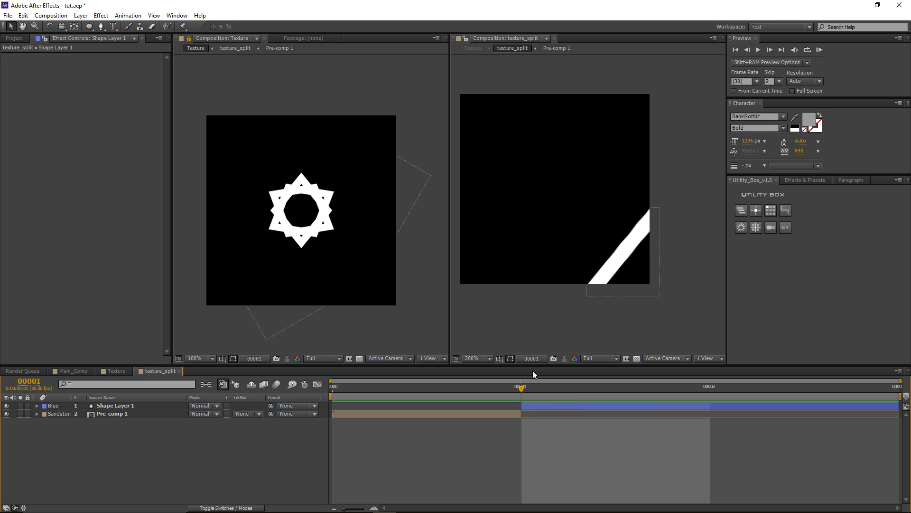
# Create a new white solid, 200 × 200 px, in texture_split.
pyautogui.press(',')
pyautogui.hotkey('ctrl', 'y')
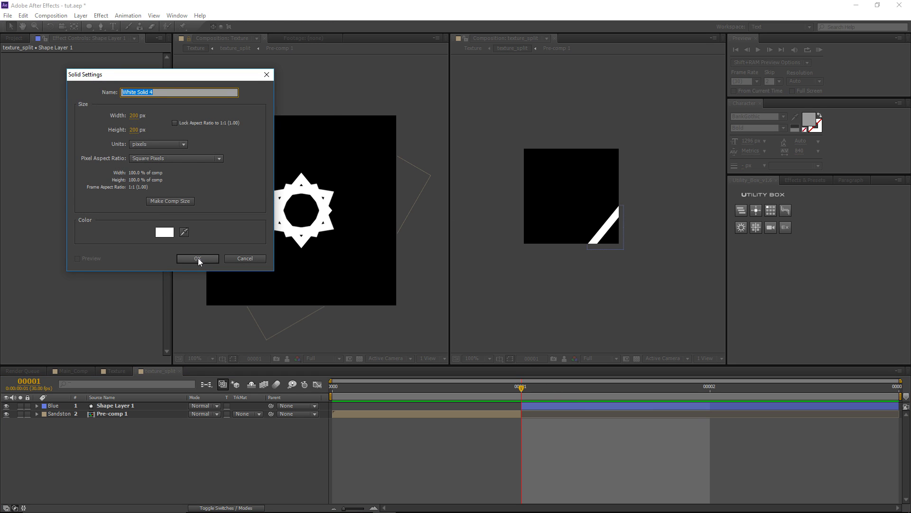
pyautogui.click(197, 259)
pyautogui.scroll(1, 588, 160)
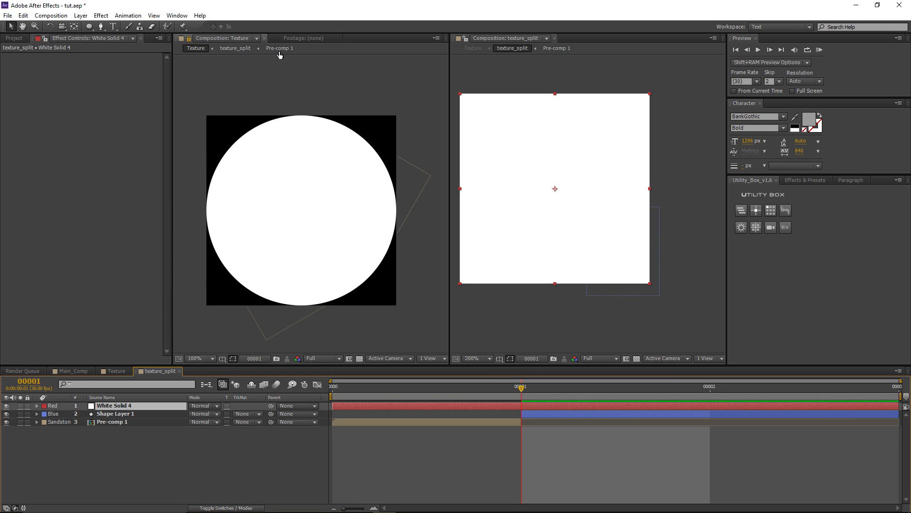
# Draw a closed arrow-shaped Pen mask on White Solid 4 along the composition's inner edge, reaching down to the diagonal line.
pyautogui.moveTo(595, 98); pyautogui.dragTo(579, 98)
pyautogui.press('g')
pyautogui.click(633, 98)
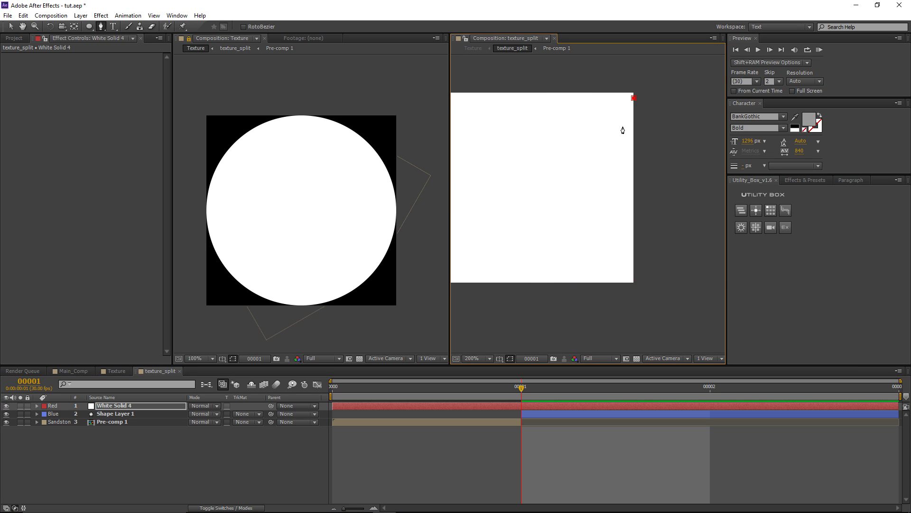
pyautogui.click(601, 146)
pyautogui.click(618, 138)
pyautogui.click(618, 218)
pyautogui.click(654, 213)
pyautogui.click(633, 98)
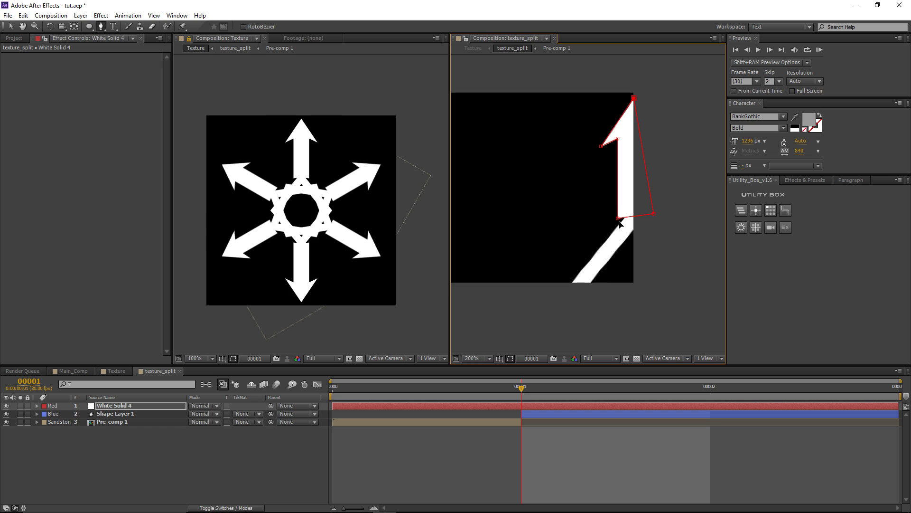
# Reposition the arrow mask's vertices to make the shaft thinner, sharpen the barb and match the base to the diagonal line.
pyautogui.press('v')
pyautogui.moveTo(618, 218); pyautogui.dragTo(654, 200)
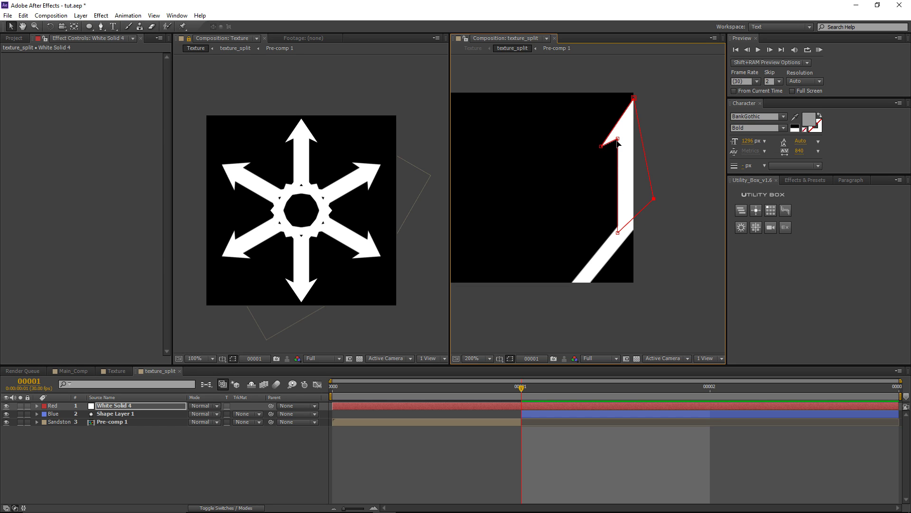
pyautogui.moveTo(620, 159); pyautogui.dragTo(601, 139)
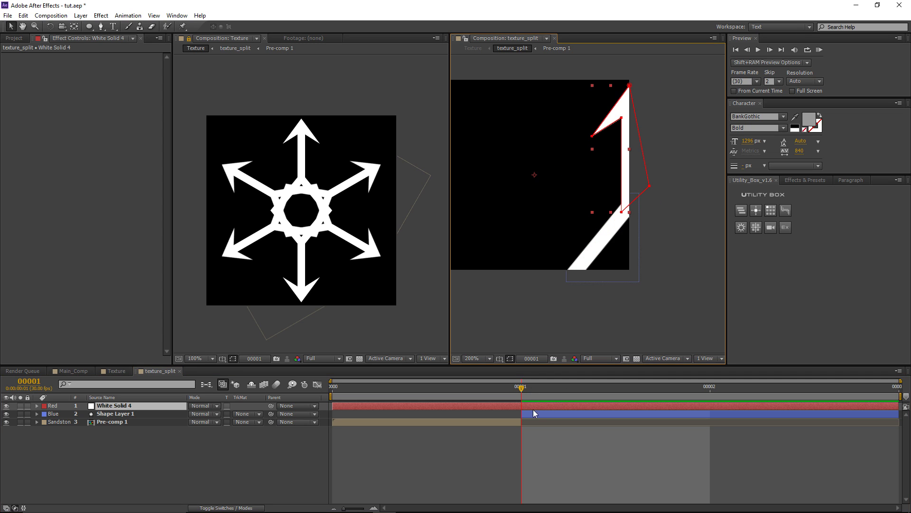
# Draw a second diagonal line on a new shape layer above the first, adjust its upper endpoint and set its stroke to 10 px.
pyautogui.click(543, 431)
pyautogui.scroll(-1, 553, 214)
pyautogui.press('g')
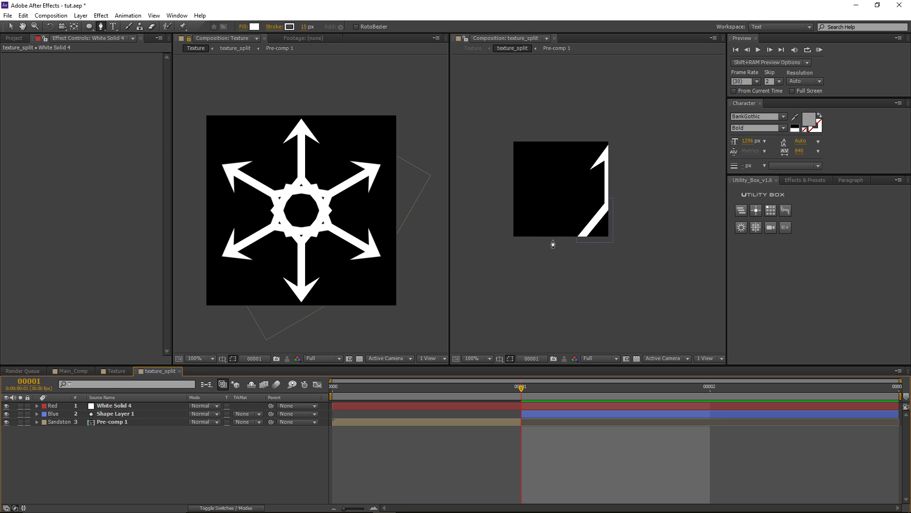
pyautogui.click(557, 240)
pyautogui.click(615, 168)
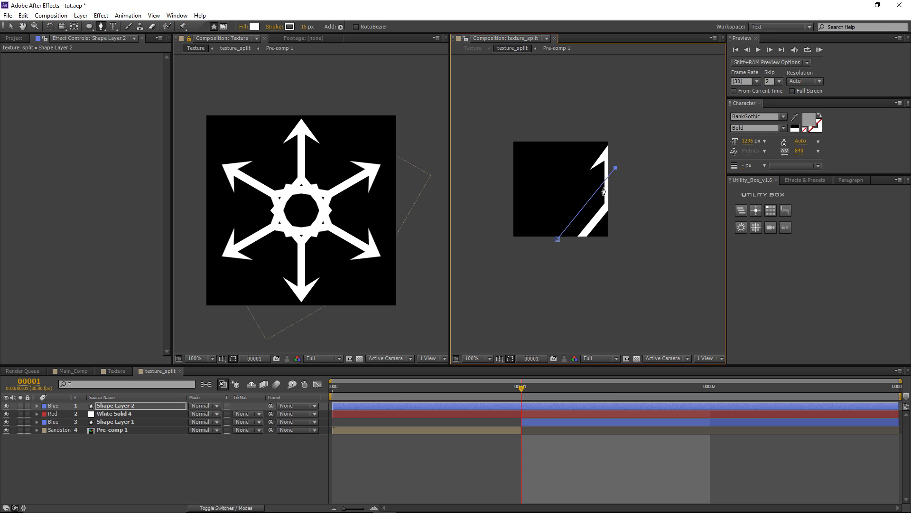
pyautogui.press('v')
pyautogui.moveTo(615, 169); pyautogui.dragTo(610, 175)
pyautogui.moveTo(305, 30); pyautogui.dragTo(305, 30)
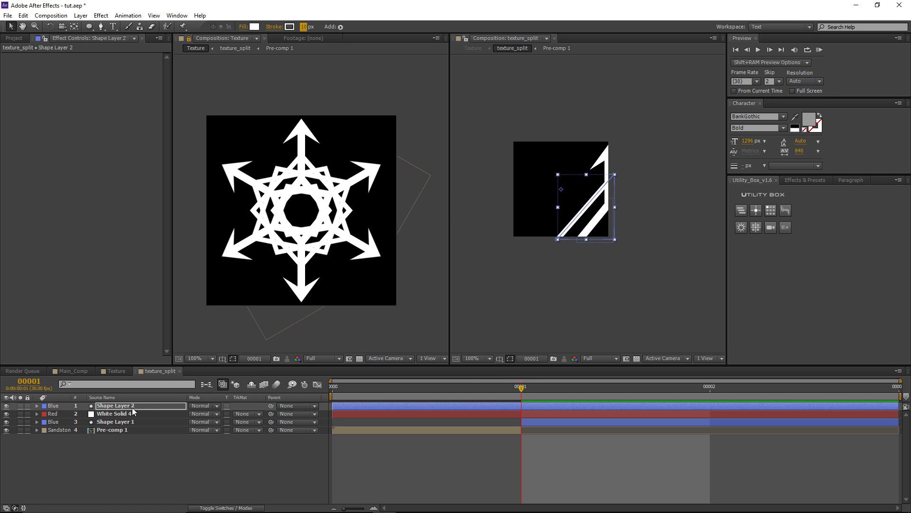
# Pre-compose Shape Layer 2, White Solid 4 and Shape Layer 1, and trim the resulting layer to run from frame 00001 to 00002.
pyautogui.keyDown('shift'); pyautogui.click(126, 422); pyautogui.keyUp('shift')
pyautogui.hotkey('ctrl', 'shift', 'c')
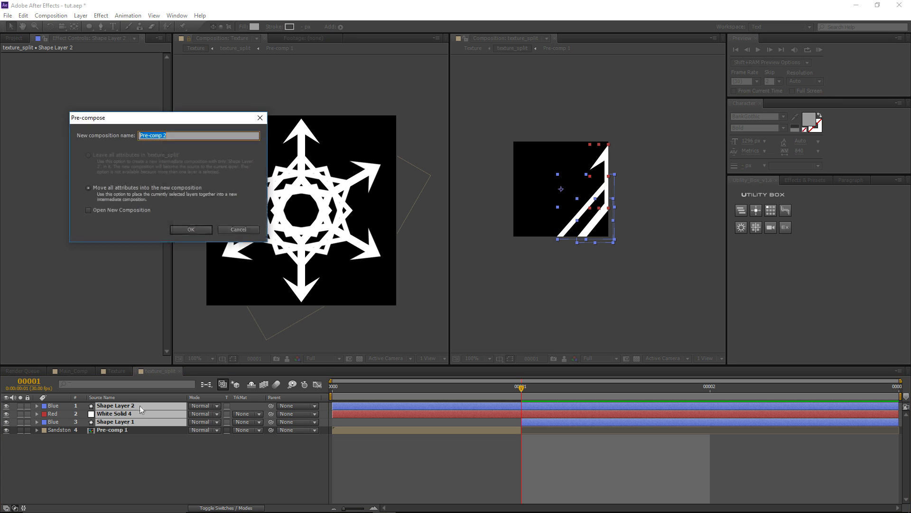
pyautogui.click(180, 230)
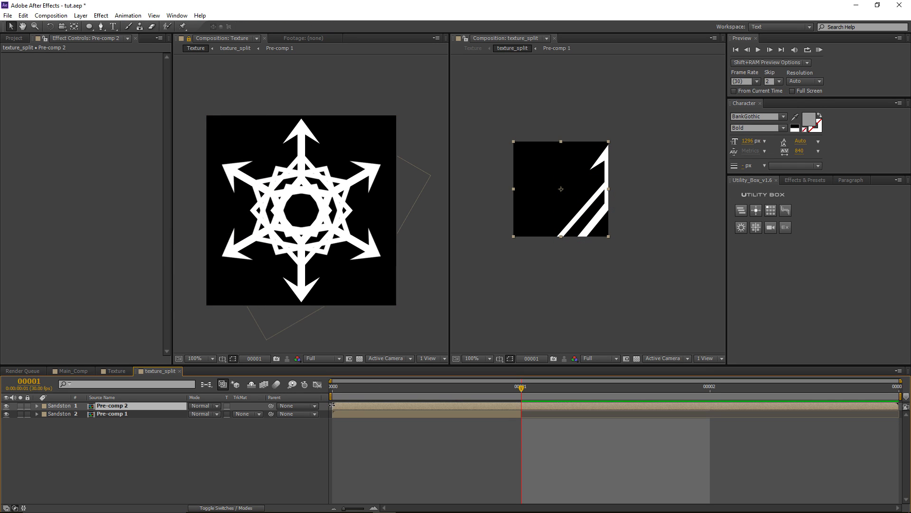
pyautogui.moveTo(331, 405); pyautogui.dragTo(521, 405)
pyautogui.moveTo(898, 405); pyautogui.dragTo(709, 406)
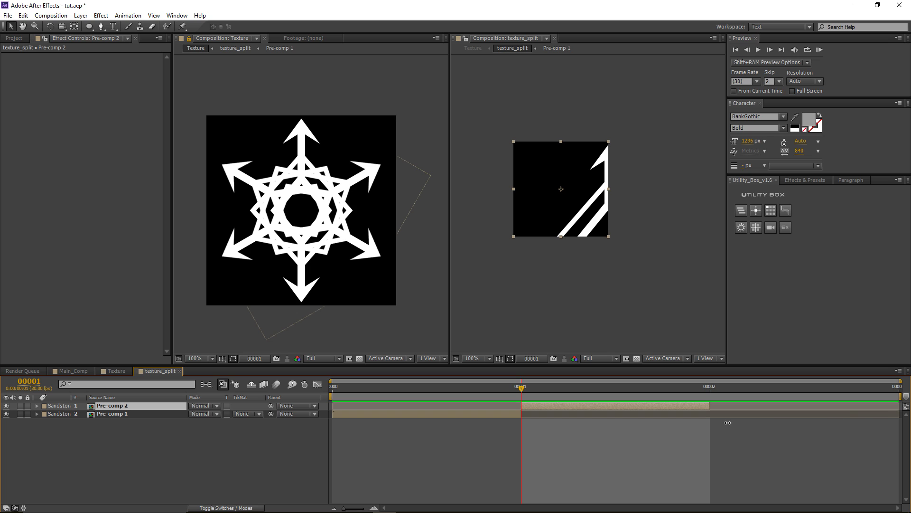
# At frame 00002, draw a three-point bent Pen path across the lower corner and move its middle vertex closer to the corner.
pyautogui.moveTo(519, 392); pyautogui.dragTo(634, 388)
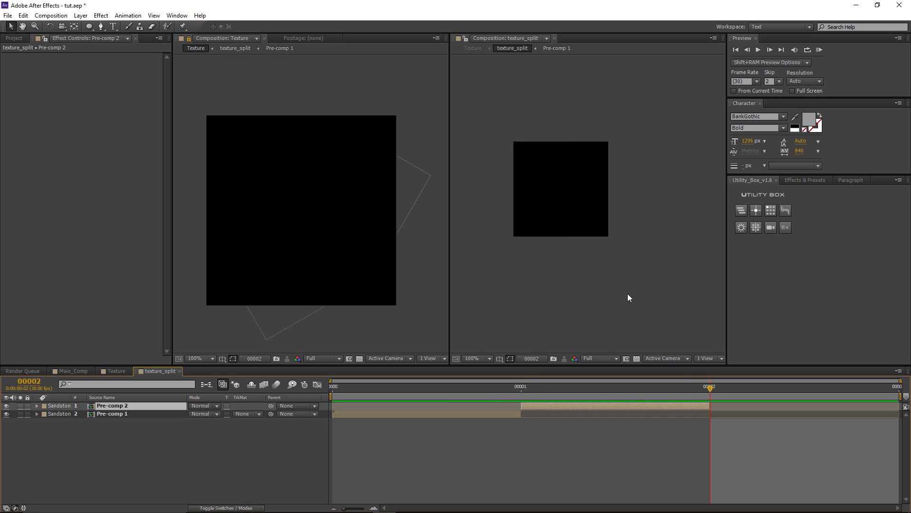
pyautogui.scroll(1, 568, 209)
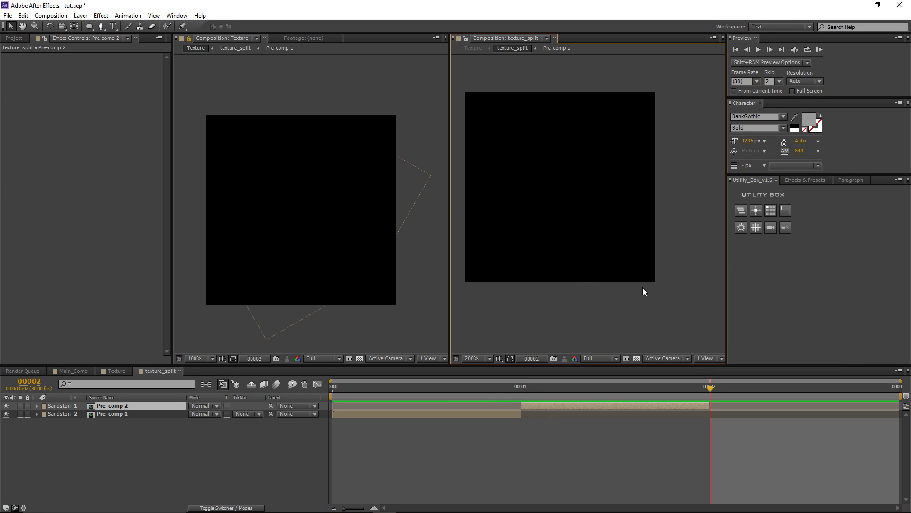
pyautogui.press('g')
pyautogui.click(584, 291)
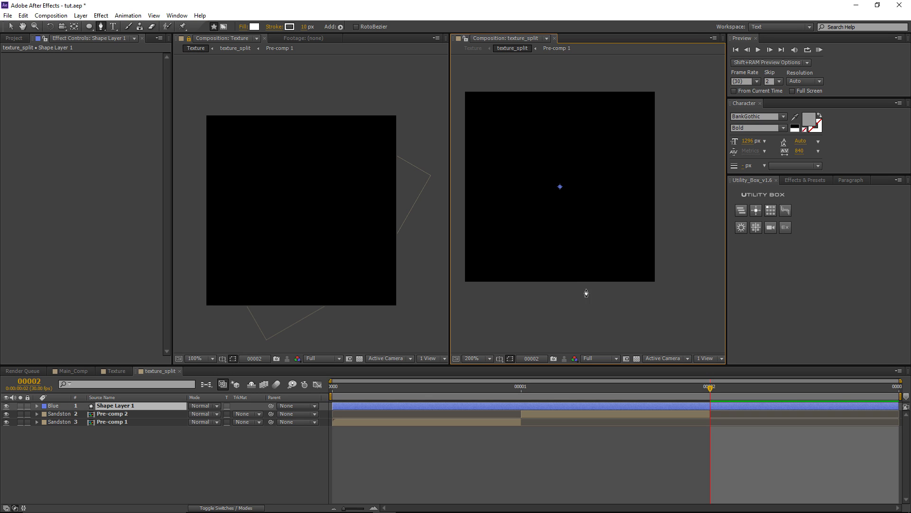
pyautogui.click(629, 261)
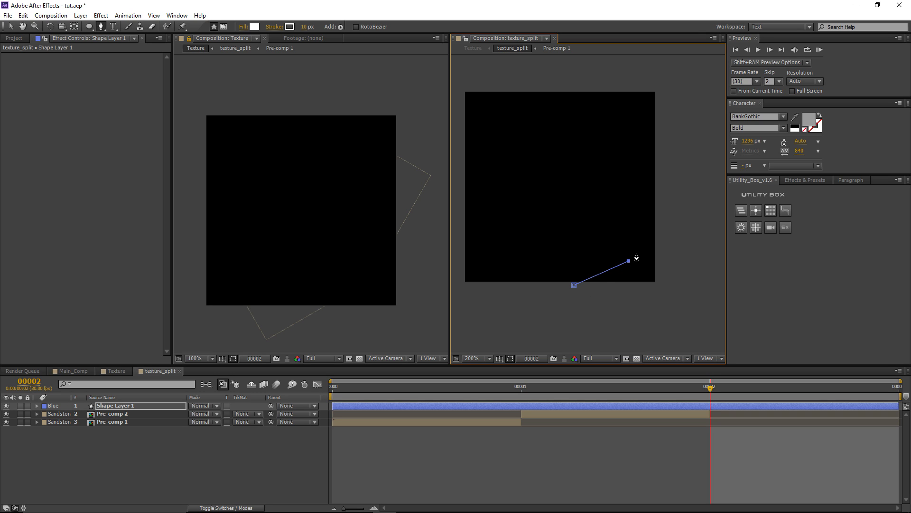
pyautogui.click(660, 195)
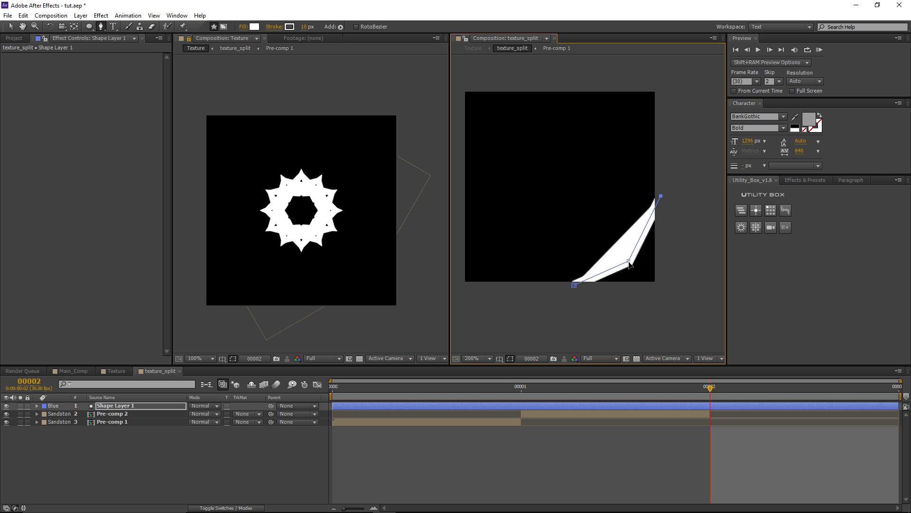
pyautogui.press('v')
pyautogui.moveTo(631, 262); pyautogui.dragTo(634, 258)
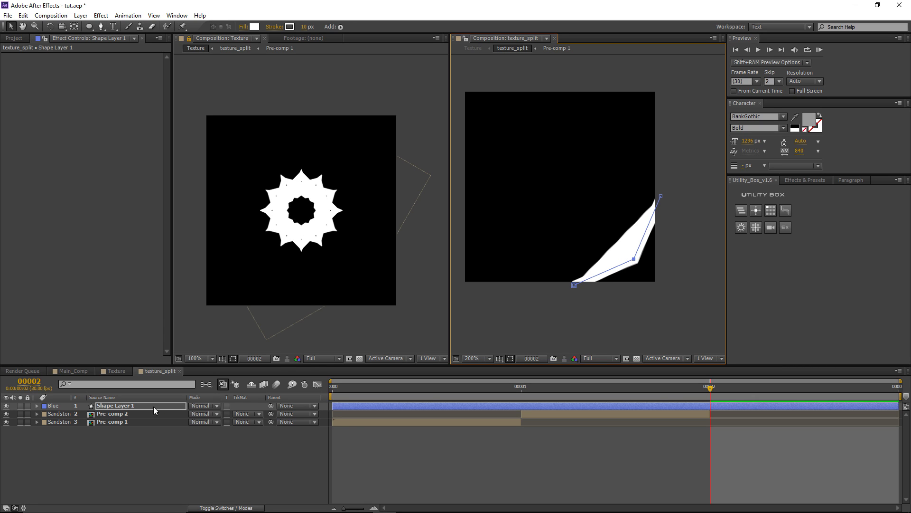
# Reveal the contents of Shape Layer 1 and remove the fill from its bent path, leaving only the stroke.
pyautogui.press('u')
pyautogui.press('u')
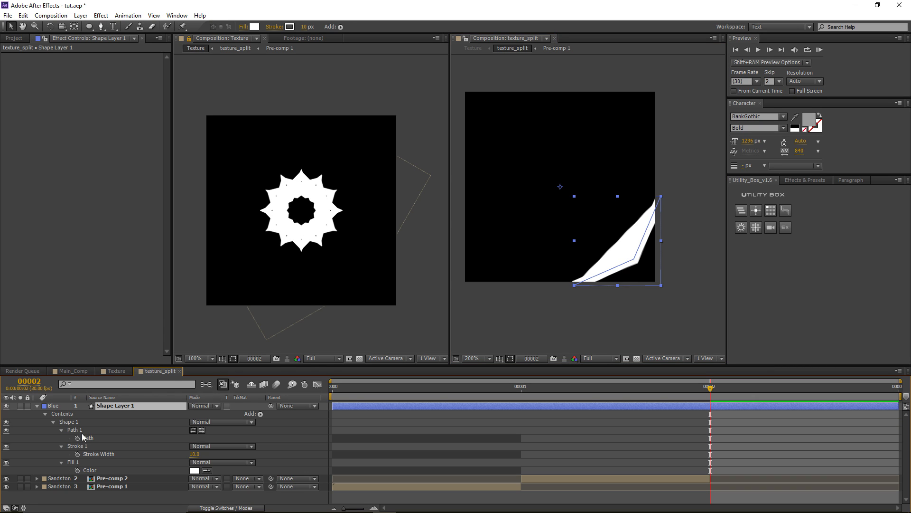
pyautogui.click(89, 462)
pyautogui.press('Delete')
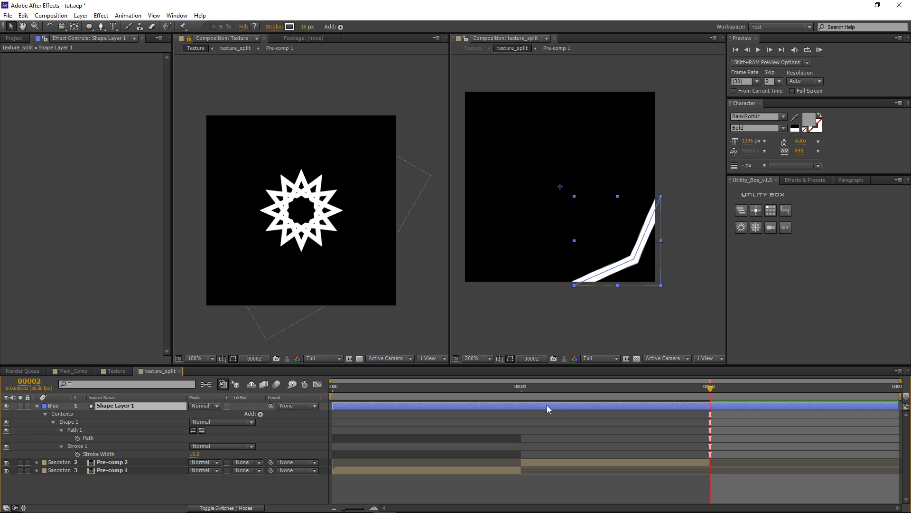
# Reshape the bent path by raising its upper endpoint, moving the lower endpoint further outside the frame and shifting the middle vertex slightly inward.
pyautogui.click(75, 430)
pyautogui.click(634, 259)
pyautogui.moveTo(661, 196); pyautogui.dragTo(661, 187)
pyautogui.moveTo(634, 259); pyautogui.dragTo(622, 254)
pyautogui.moveTo(574, 286); pyautogui.dragTo(560, 286)
pyautogui.moveTo(621, 252); pyautogui.dragTo(632, 258)
pyautogui.moveTo(660, 187); pyautogui.dragTo(662, 178)
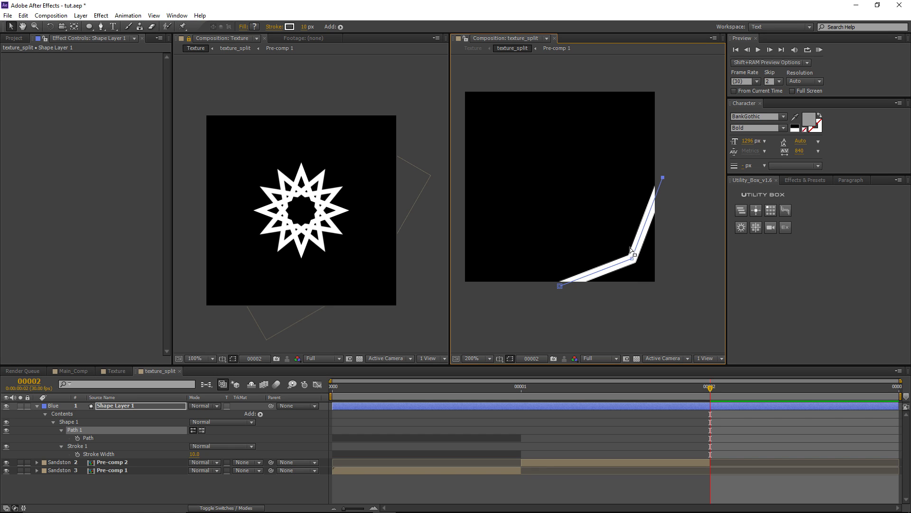
pyautogui.moveTo(632, 258); pyautogui.dragTo(631, 258)
pyautogui.moveTo(663, 177); pyautogui.dragTo(662, 181)
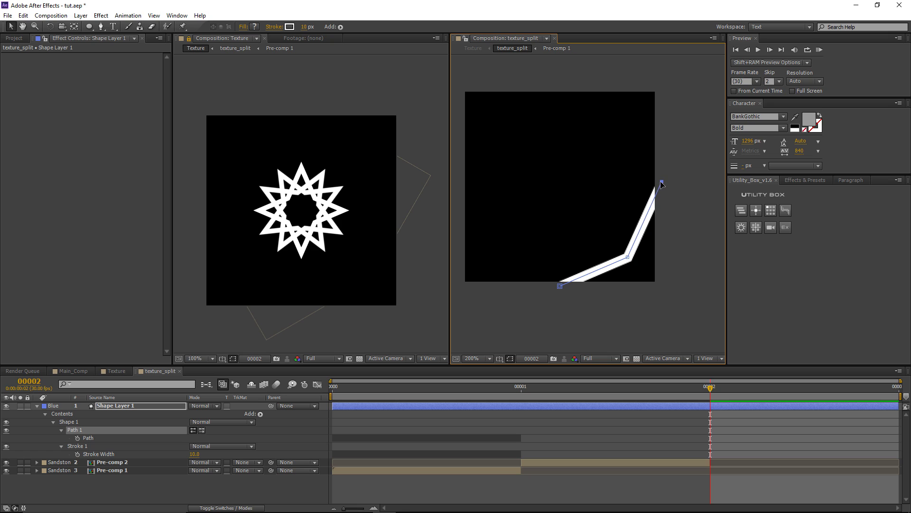
pyautogui.moveTo(631, 258); pyautogui.dragTo(629, 257)
pyautogui.moveTo(560, 286)
pyautogui.mouseDown()
pyautogui.moveTo(572, 290)
pyautogui.moveTo(561, 297)
pyautogui.mouseUp()
pyautogui.click(628, 265)
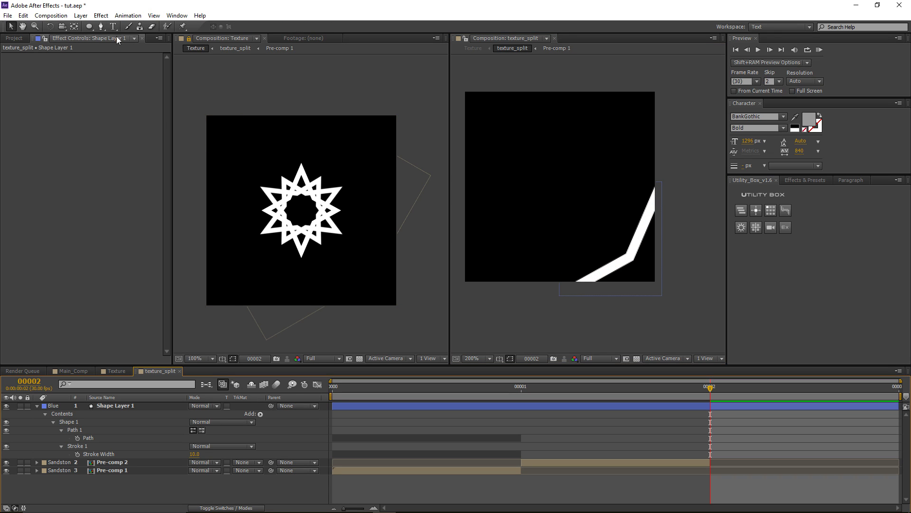
# Draw a straight diagonal line on a new shape layer from the path's bend toward the opposite corner and adjust its outer end.
pyautogui.press('g')
pyautogui.click(630, 257)
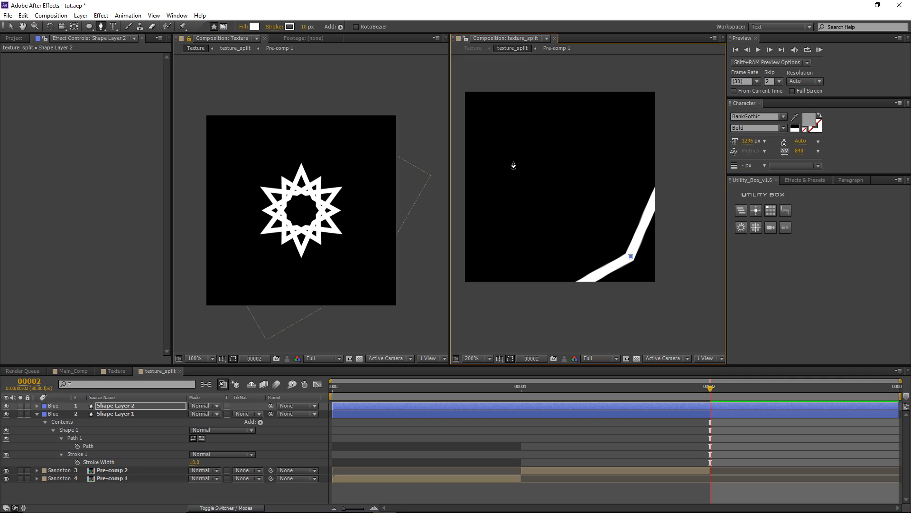
pyautogui.click(533, 162)
pyautogui.press('v')
pyautogui.moveTo(536, 165)
pyautogui.mouseDown()
pyautogui.moveTo(541, 171)
pyautogui.moveTo(535, 163)
pyautogui.mouseUp()
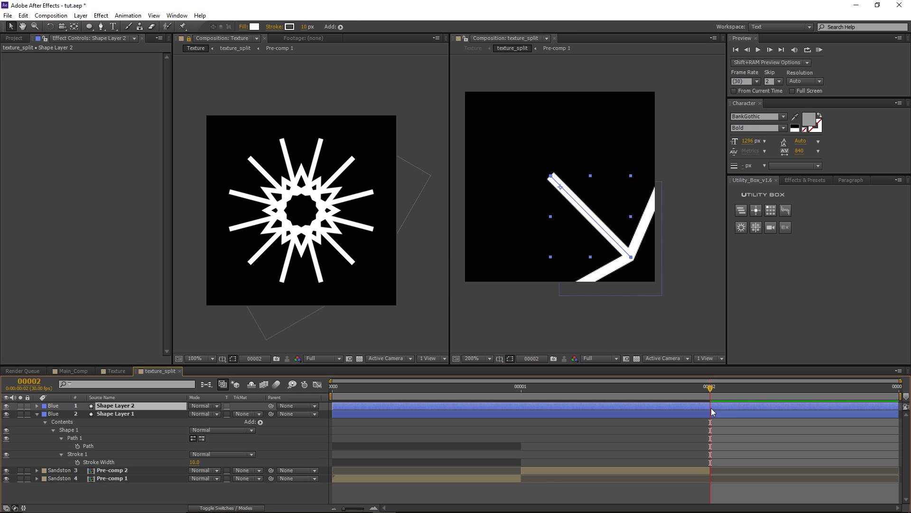
pyautogui.click(711, 422)
# Draw a three-point arrowhead path around the diagonal line's outer end on a new shape layer and delete its fill.
pyautogui.press('g')
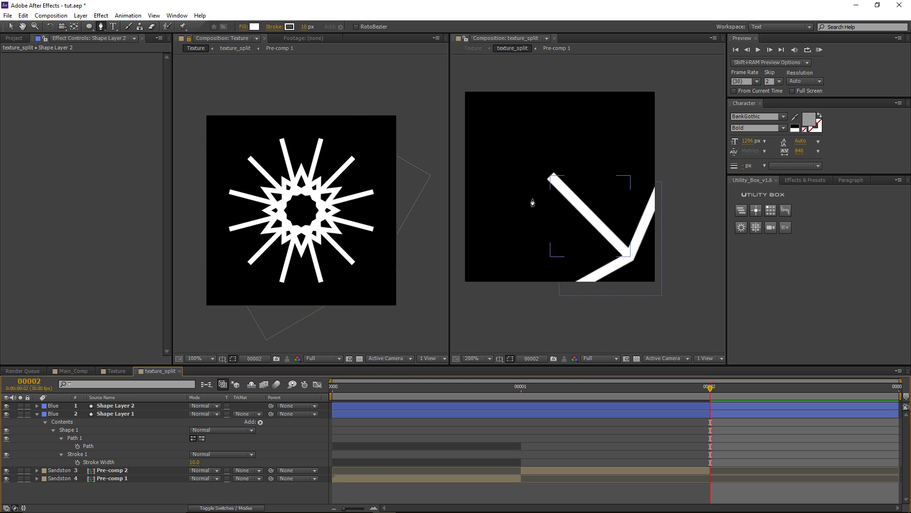
pyautogui.moveTo(542, 205); pyautogui.dragTo(539, 162)
pyautogui.click(587, 172)
pyautogui.press('v')
pyautogui.click(146, 406)
pyautogui.press('u')
pyautogui.press('u')
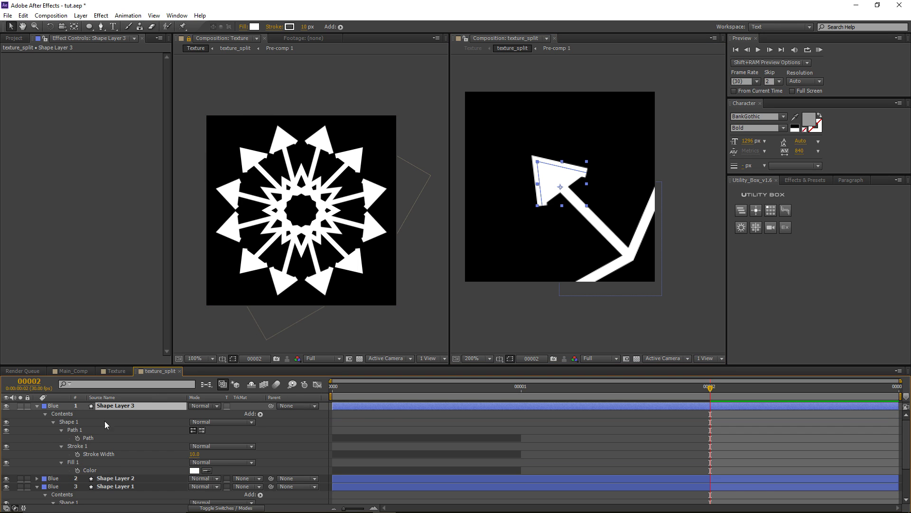
pyautogui.click(89, 461)
pyautogui.press('Delete')
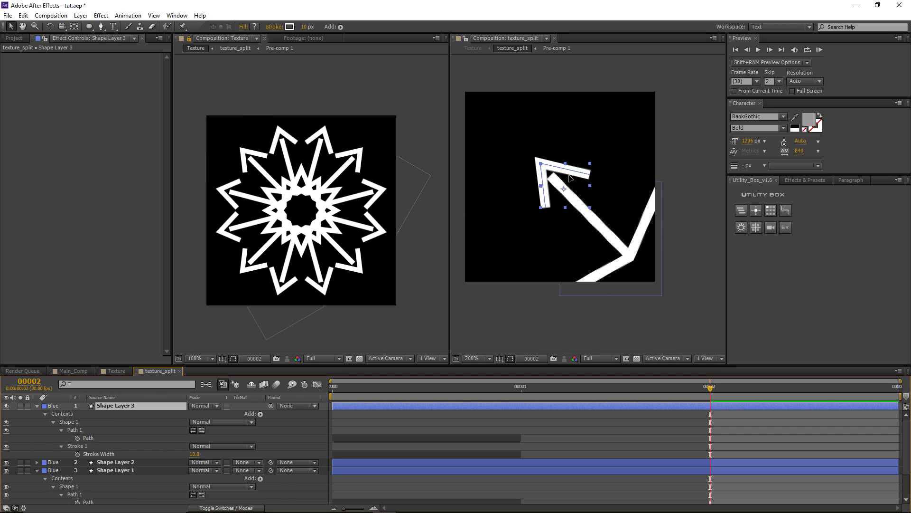
# Move the arrowhead onto the tip of the diagonal line and shorten its upper arm.
pyautogui.moveTo(535, 194); pyautogui.dragTo(551, 208)
pyautogui.click(82, 430)
pyautogui.moveTo(595, 180); pyautogui.dragTo(586, 178)
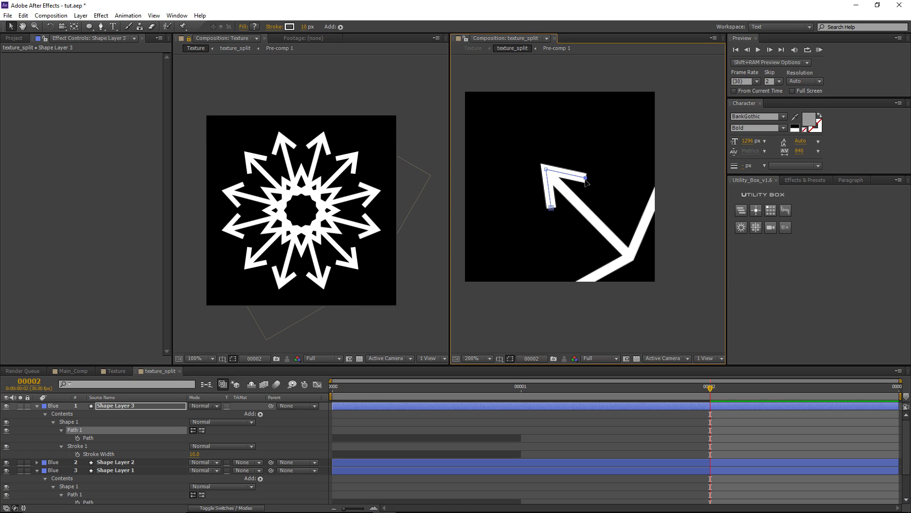
pyautogui.click(593, 431)
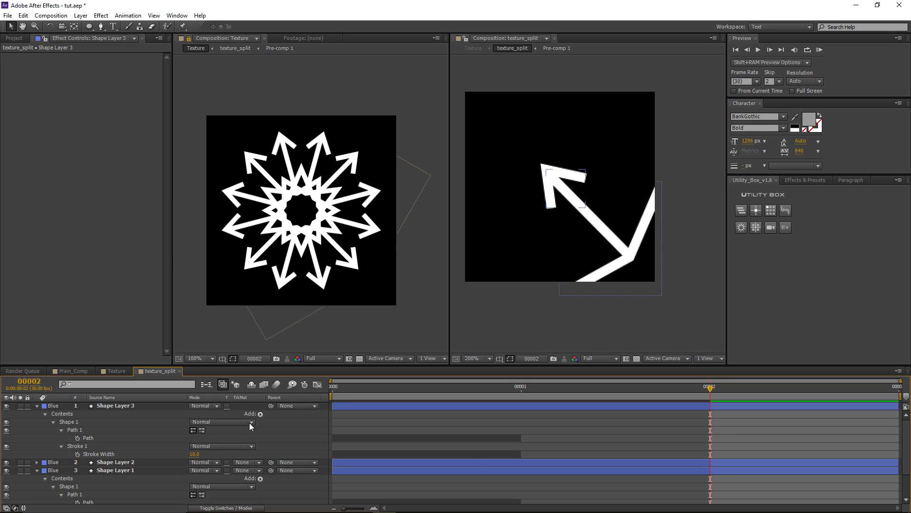
# Pre-compose Shape Layer 3, Shape Layer 2 and Shape Layer 1 as Pre-comp 3, and trim the resulting layer to start at frame 00002.
pyautogui.press('t')
pyautogui.press('t')
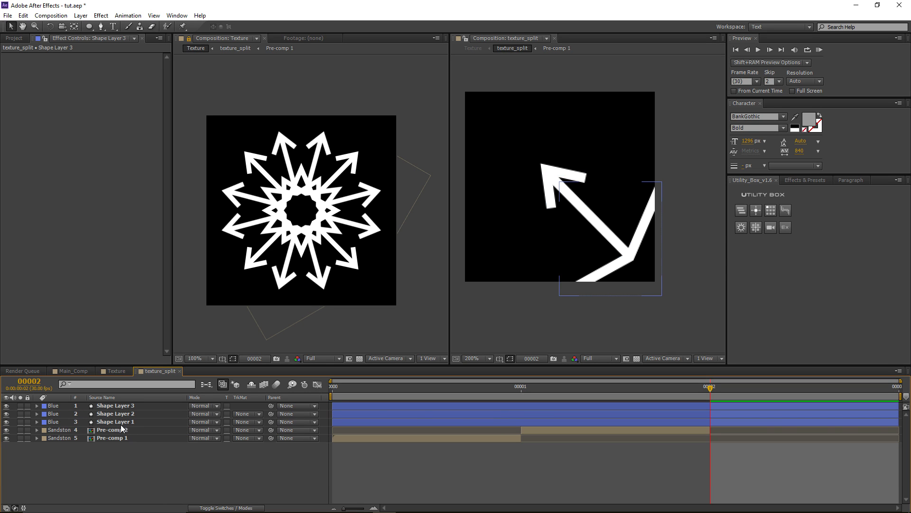
pyautogui.click(119, 422)
pyautogui.keyDown('shift'); pyautogui.click(118, 407); pyautogui.keyUp('shift')
pyautogui.hotkey('ctrl', 'shift', 'c')
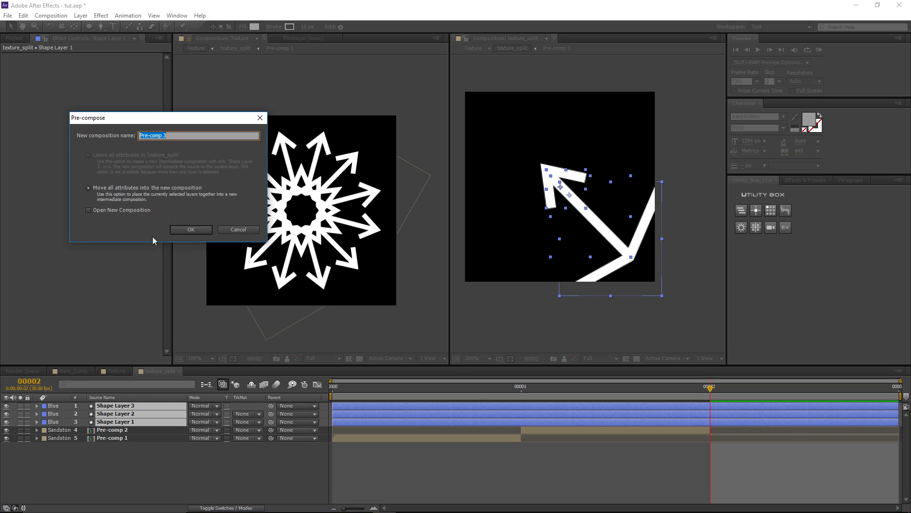
pyautogui.click(191, 230)
pyautogui.moveTo(329, 409)
pyautogui.mouseDown()
pyautogui.moveTo(711, 406)
pyautogui.moveTo(331, 397)
pyautogui.mouseUp()
pyautogui.click(748, 454)
pyautogui.moveTo(419, 391); pyautogui.dragTo(696, 386)
pyautogui.moveTo(854, 390); pyautogui.dragTo(329, 400)
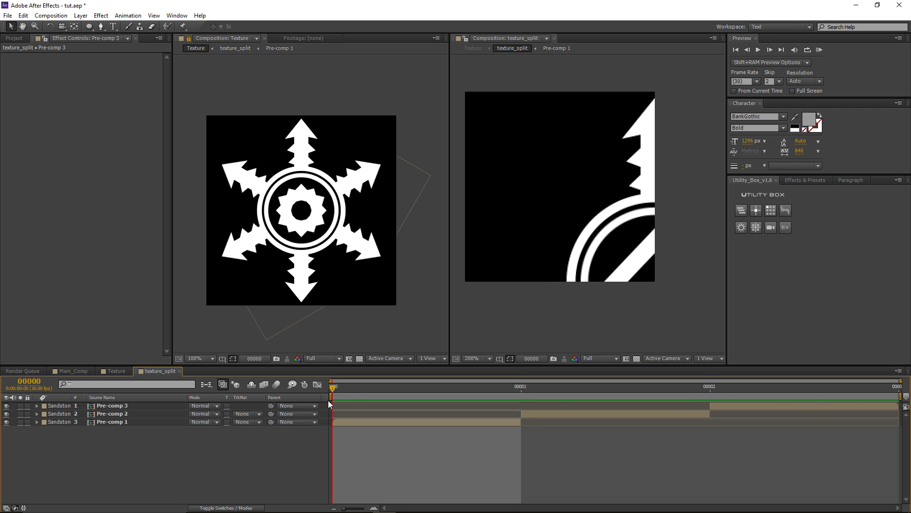
# Close the second composition viewer, then widen and unlock the remaining one.
pyautogui.click(554, 38)
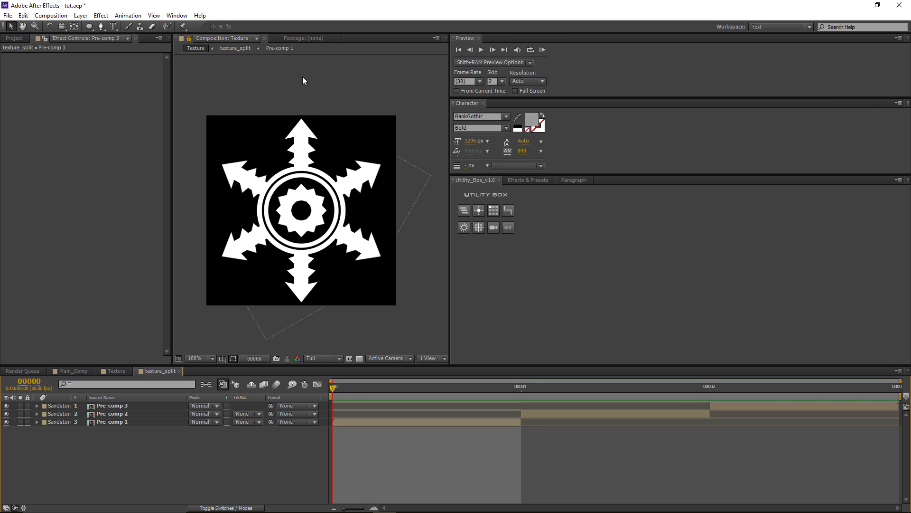
pyautogui.moveTo(449, 76); pyautogui.dragTo(788, 93)
pyautogui.click(188, 39)
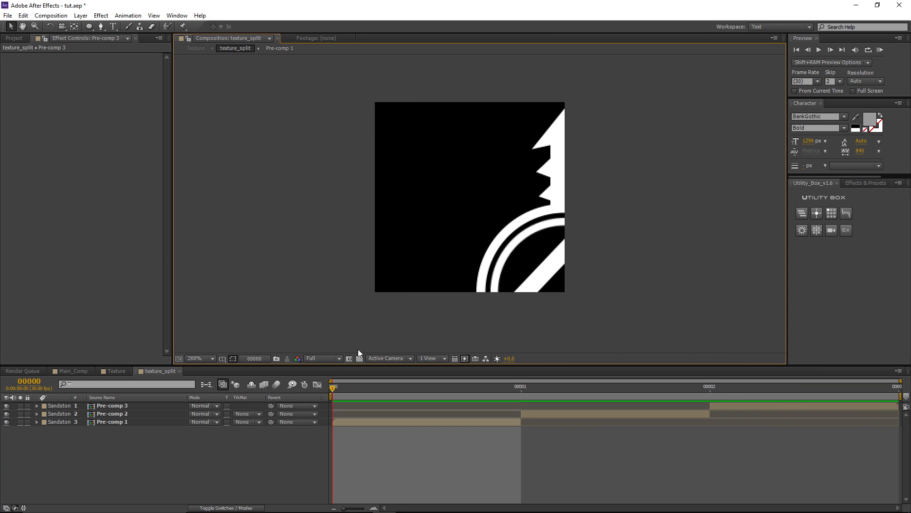
pyautogui.moveTo(333, 387); pyautogui.dragTo(362, 408)
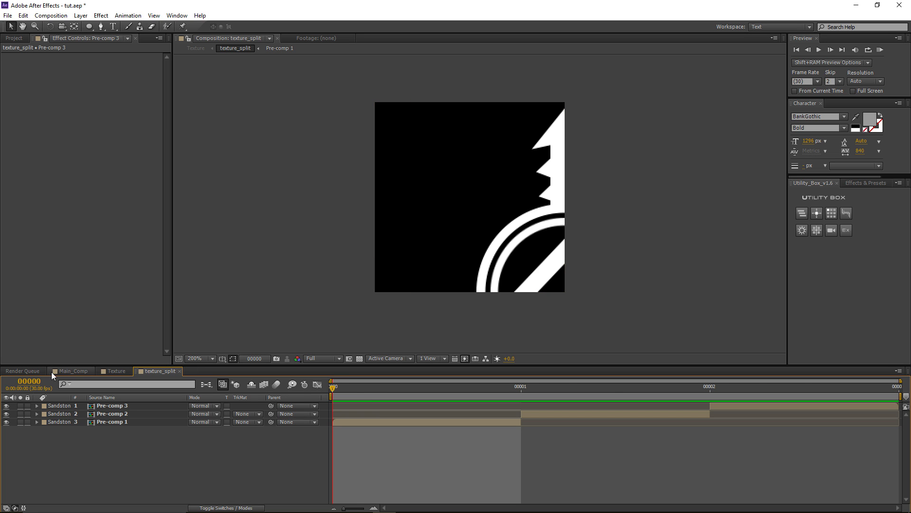
# In Main_Comp, create a white solid named Particles and apply the Particular effect to it.
pyautogui.click(67, 371)
pyautogui.moveTo(437, 389); pyautogui.dragTo(286, 392)
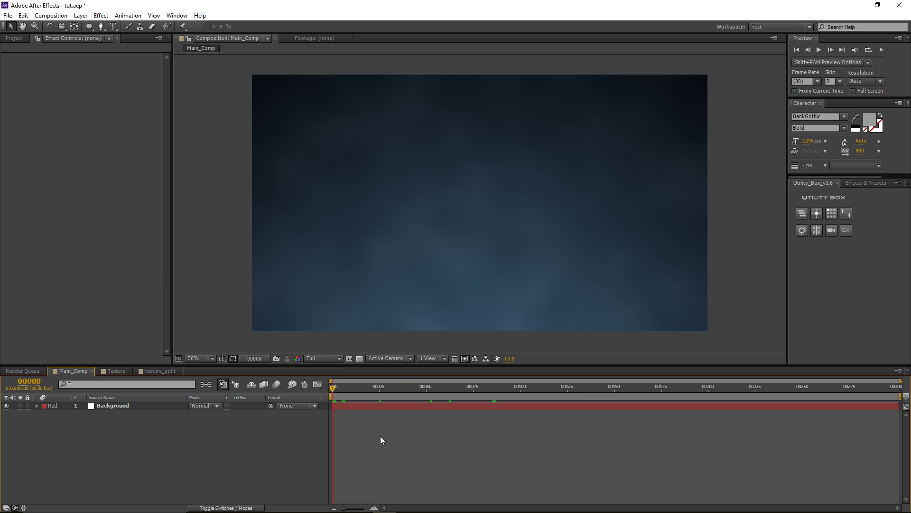
pyautogui.hotkey('ctrl', 'y')
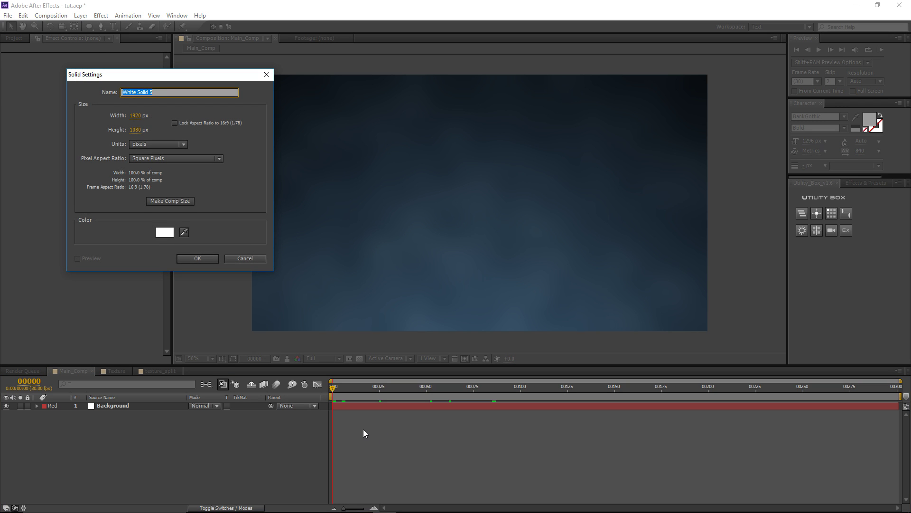
pyautogui.write('Particles')
pyautogui.press('Return')
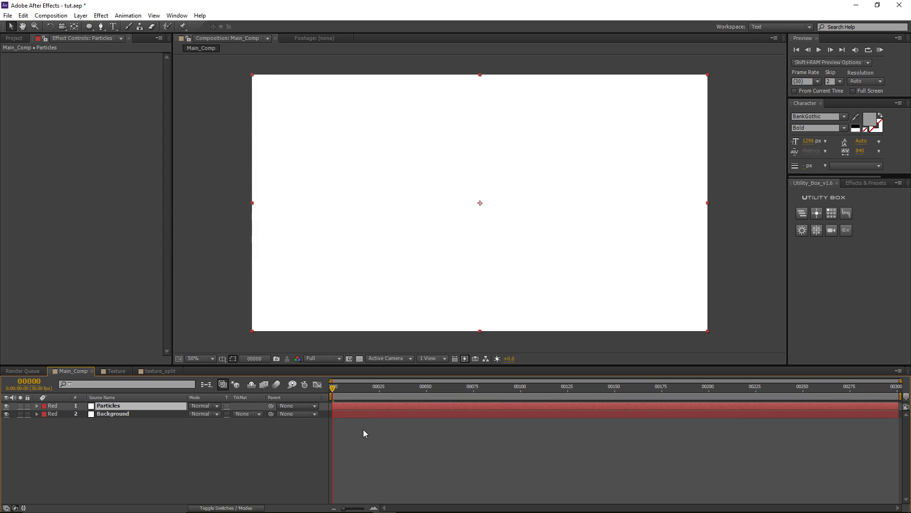
pyautogui.click(100, 15)
pyautogui.moveTo(190, 303)
pyautogui.click(265, 323)
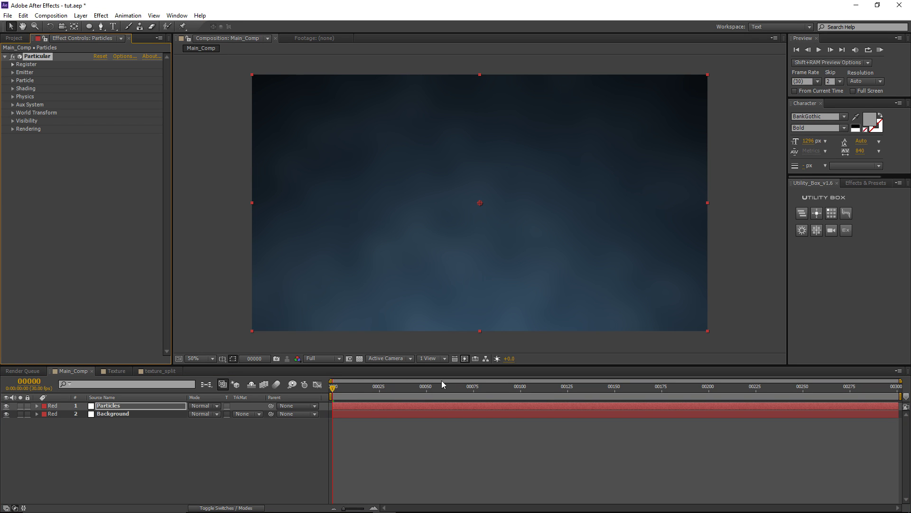
# Solo the Particles layer at frame 00092 and set Particular's emitter type to Box with a Directional direction.
pyautogui.moveTo(442, 381); pyautogui.dragTo(505, 386)
pyautogui.click(20, 406)
pyautogui.click(12, 72)
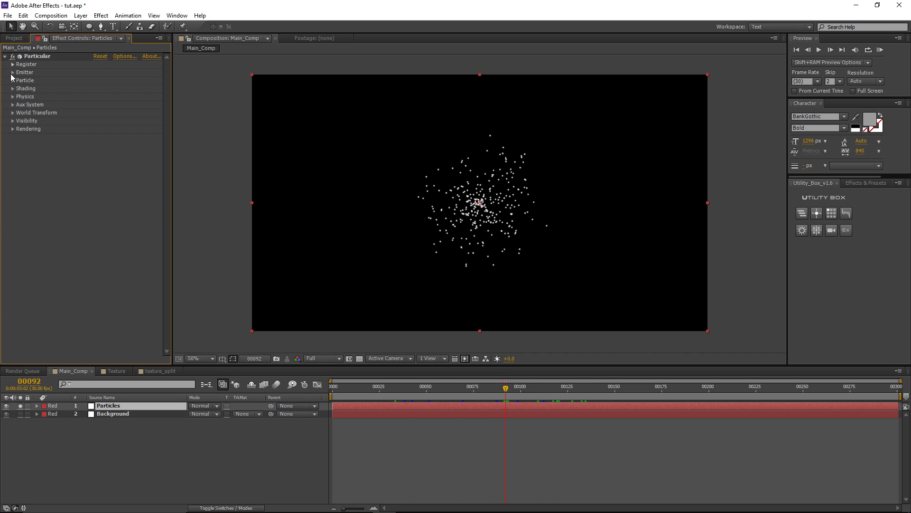
pyautogui.click(115, 88)
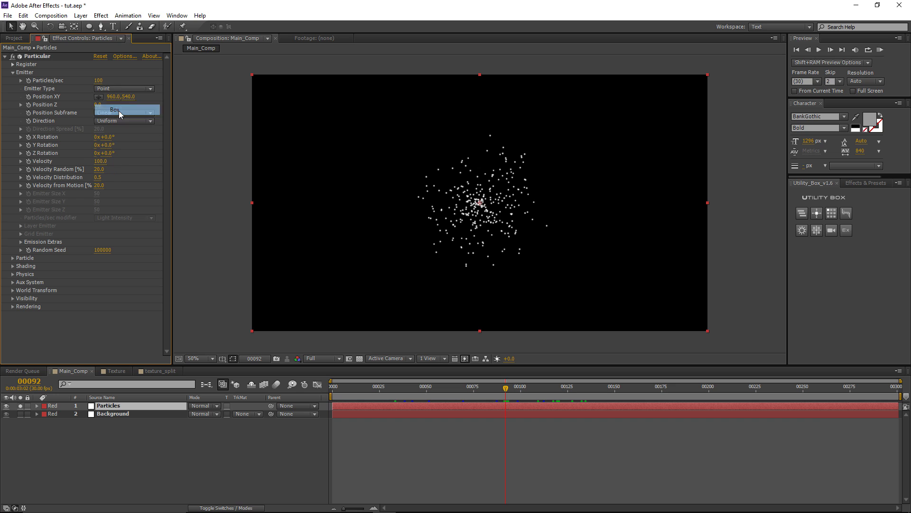
pyautogui.click(118, 110)
pyautogui.click(107, 121)
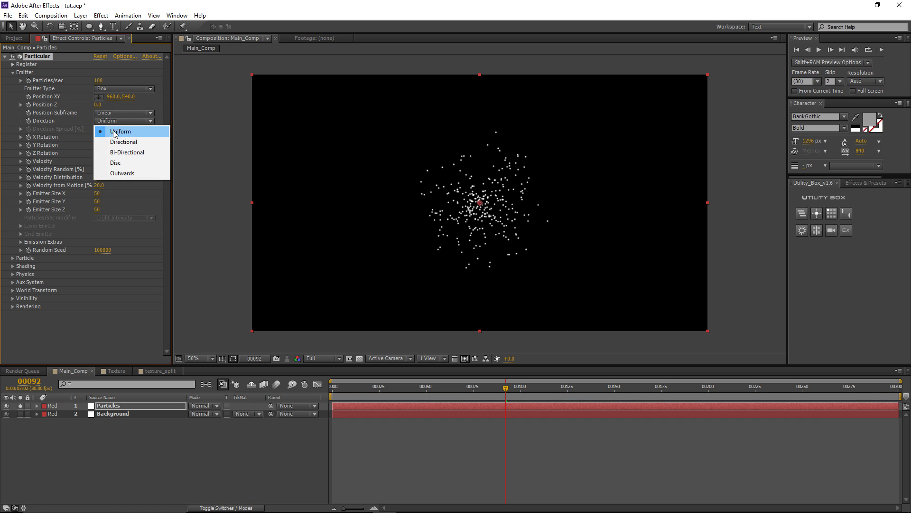
pyautogui.click(136, 142)
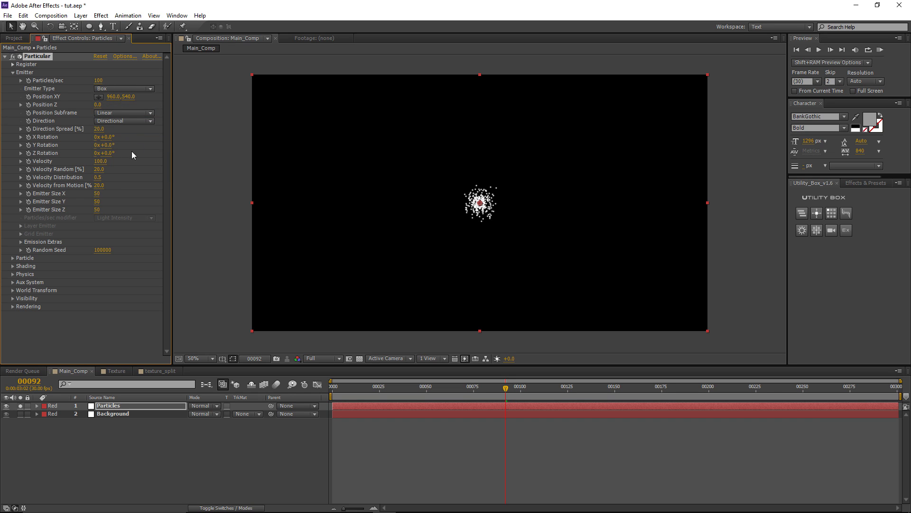
# Set the emitter's Y rotation to 90° so the particles travel sideways.
pyautogui.moveTo(103, 145); pyautogui.dragTo(146, 145)
pyautogui.click(110, 146)
pyautogui.write('90')
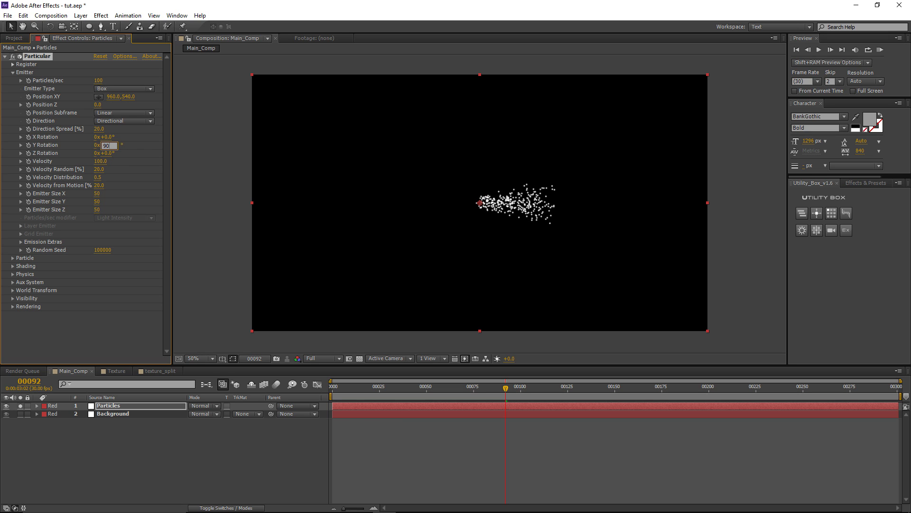
pyautogui.press('Return')
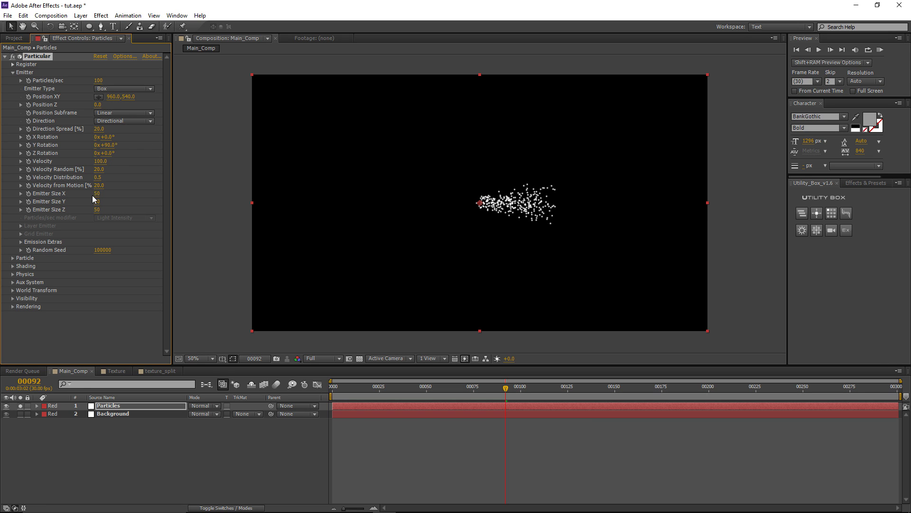
# Set the emitter size to 1140 in X, 1230 in Y and 2020 in Z, and move its XY position to -16, 316.
pyautogui.moveTo(97, 194); pyautogui.dragTo(185, 199)
pyautogui.press(',')
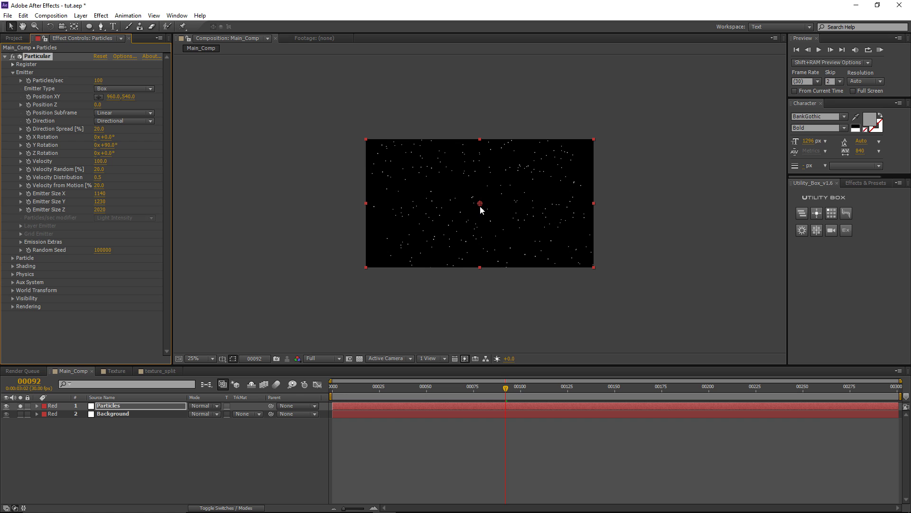
pyautogui.moveTo(429, 203); pyautogui.dragTo(367, 183)
pyautogui.press('.')
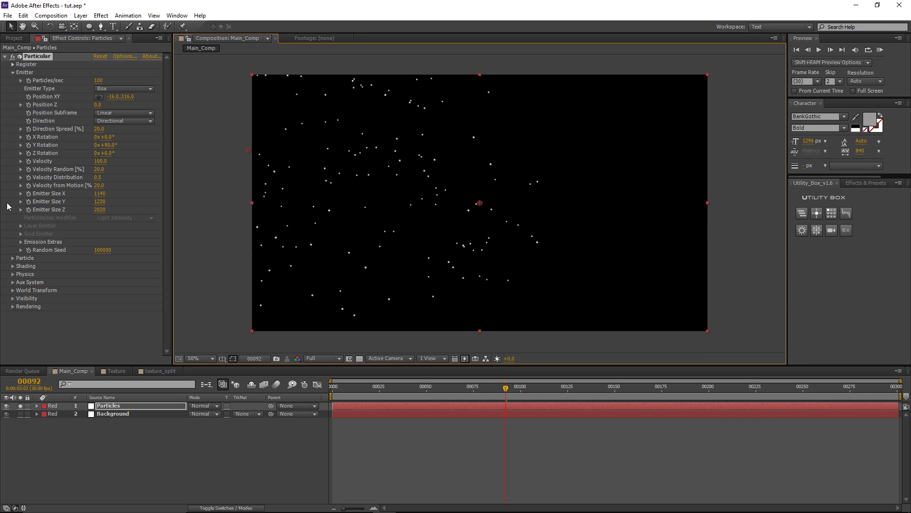
# Set the emitter's Pre Run to 100 and the particle life to 6 seconds.
pyautogui.click(20, 242)
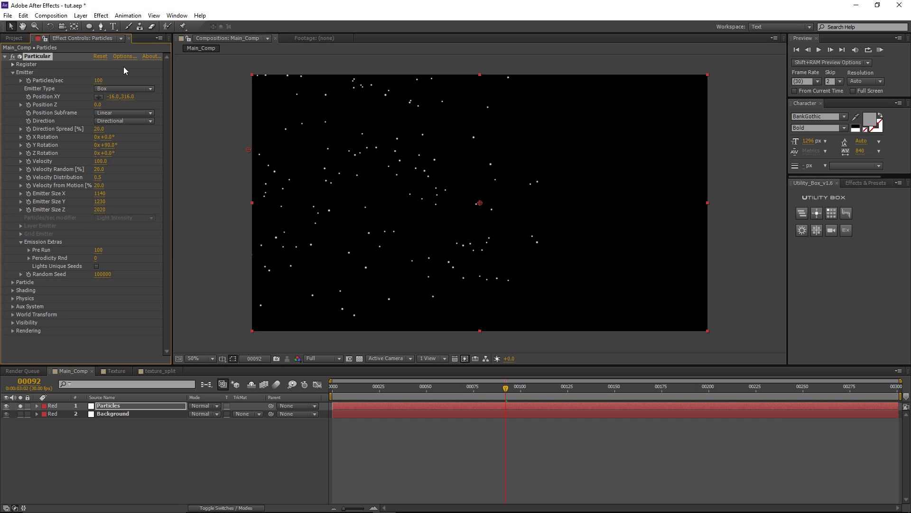
pyautogui.click(12, 283)
pyautogui.scroll(-3, 84, 250)
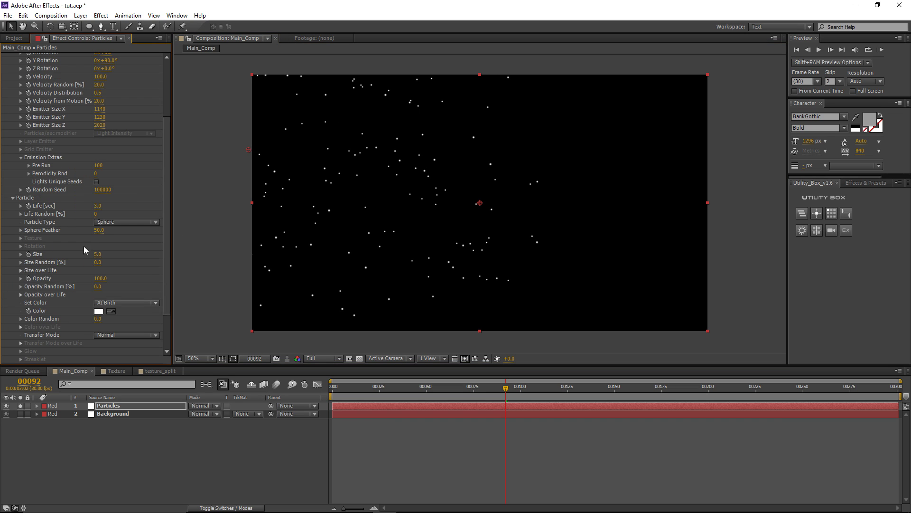
pyautogui.click(98, 205)
pyautogui.write('6')
pyautogui.press('Return')
# Apply the trapezoid Size over Life preset so particles grow at birth and shrink before death, and preview it at other frames.
pyautogui.click(20, 270)
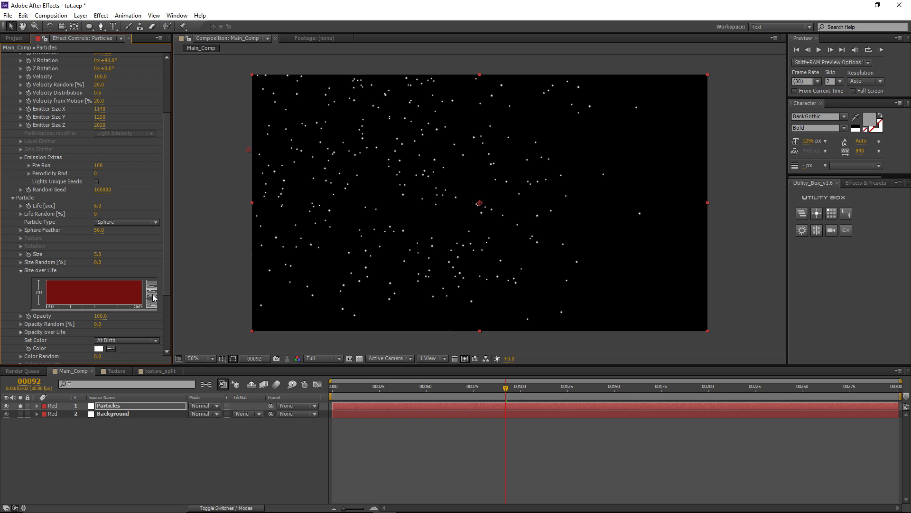
pyautogui.click(154, 296)
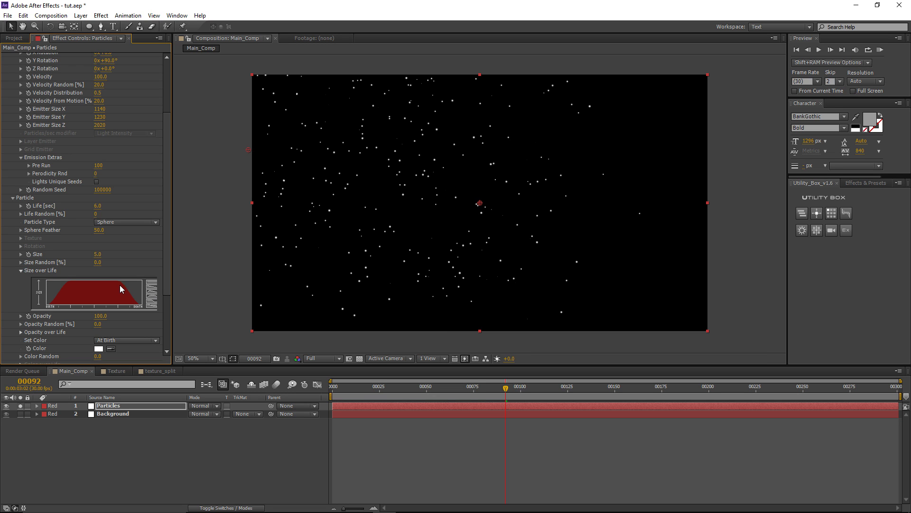
pyautogui.moveTo(506, 387); pyautogui.dragTo(614, 387)
pyautogui.click(432, 386)
pyautogui.scroll(3, 121, 187)
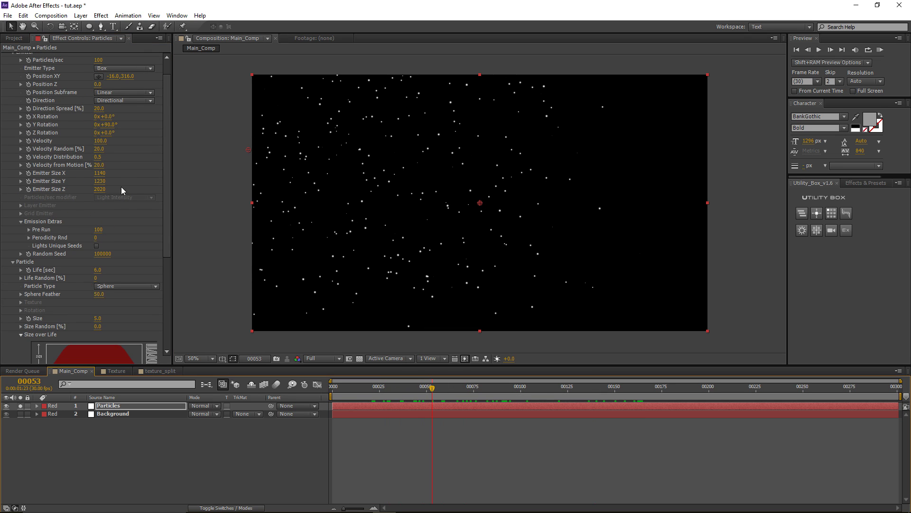
# Set the emitter's velocity to 500 and preview the particle motion at other frames.
pyautogui.click(101, 142)
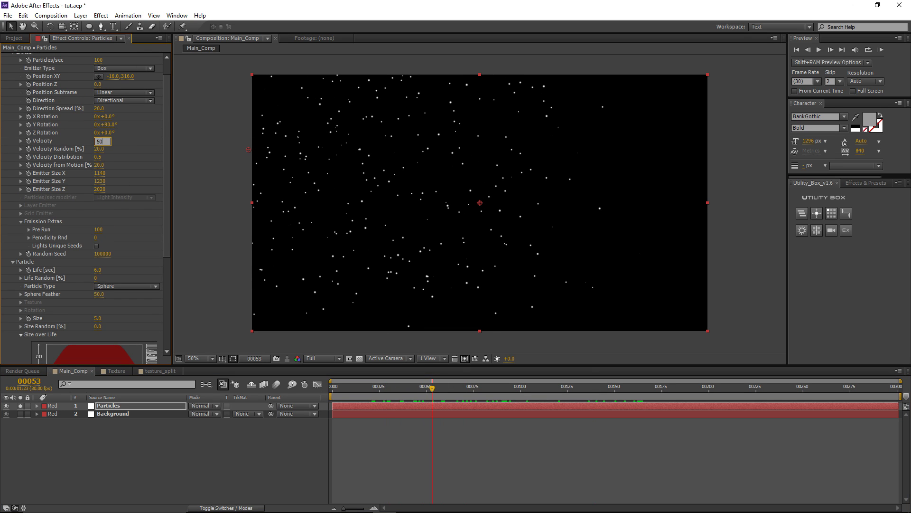
pyautogui.moveTo(425, 386); pyautogui.dragTo(411, 397)
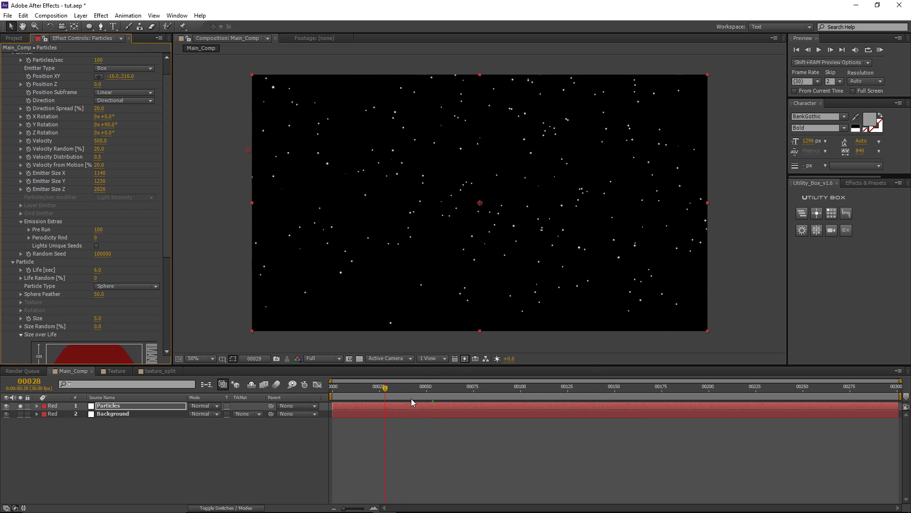
pyautogui.moveTo(548, 395); pyautogui.dragTo(433, 389)
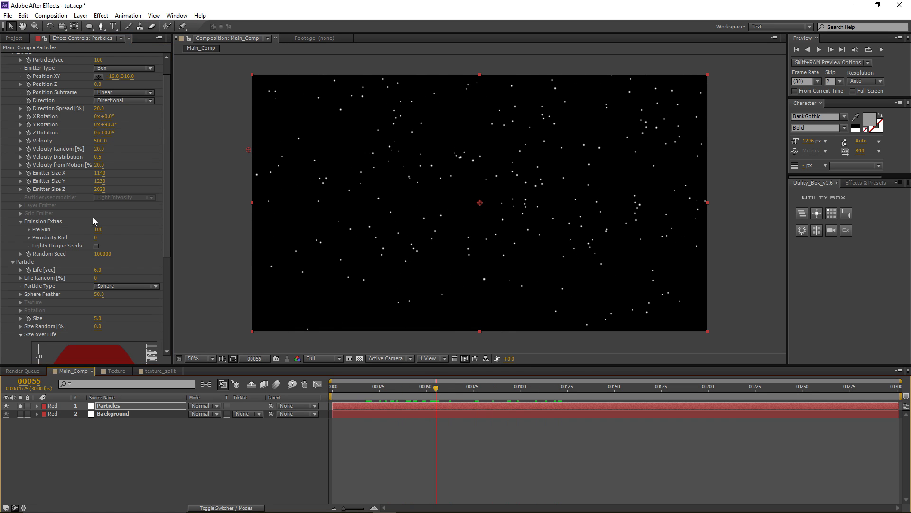
# Set the physics gravity to 60 so the particles fall as they travel, and preview another frame.
pyautogui.scroll(-5, 93, 218)
pyautogui.click(14, 326)
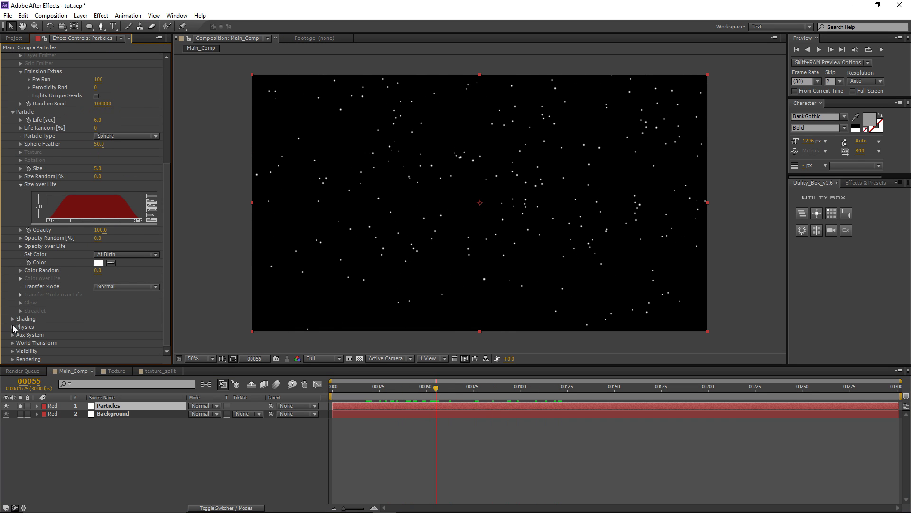
pyautogui.click(13, 327)
pyautogui.moveTo(98, 304); pyautogui.dragTo(101, 303)
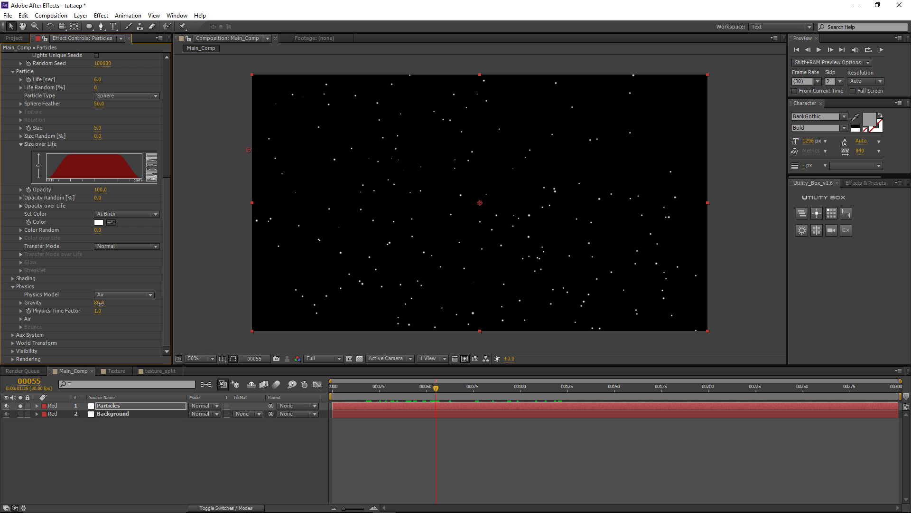
pyautogui.moveTo(423, 383)
pyautogui.mouseDown()
pyautogui.moveTo(563, 400)
pyautogui.moveTo(625, 393)
pyautogui.moveTo(426, 388)
pyautogui.mouseUp()
# Set the emitter's Velocity Random to 60% and preview the variation in particle speed.
pyautogui.scroll(10, 81, 239)
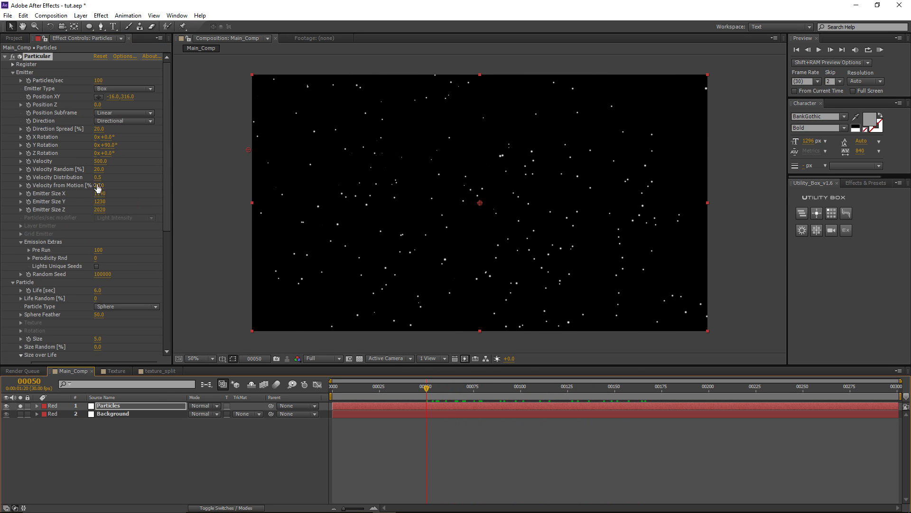
pyautogui.moveTo(100, 169); pyautogui.dragTo(122, 169)
pyautogui.click(99, 168)
pyautogui.write('60')
pyautogui.press('Return')
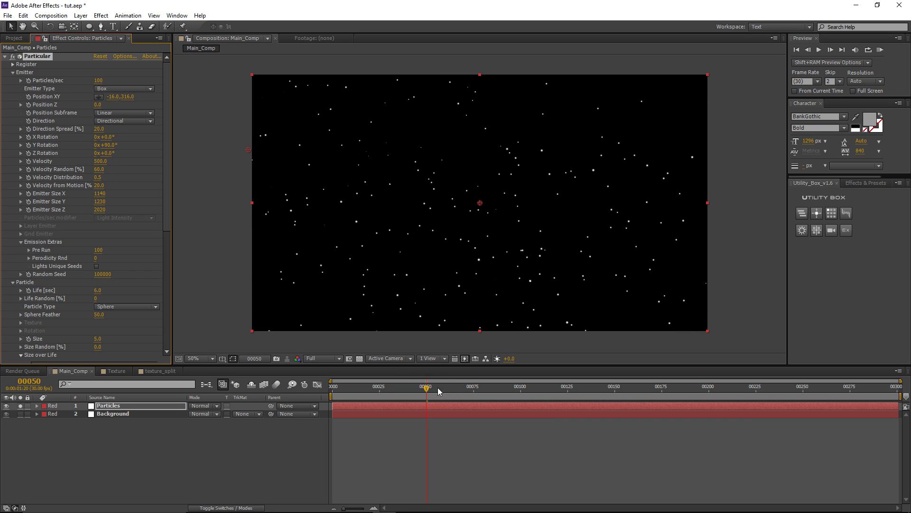
pyautogui.moveTo(439, 389); pyautogui.dragTo(475, 386)
# Visualize the physics fields, move the emitter into the frame, and set the turbulence field's Affect Position to 471.
pyautogui.scroll(-5, 90, 220)
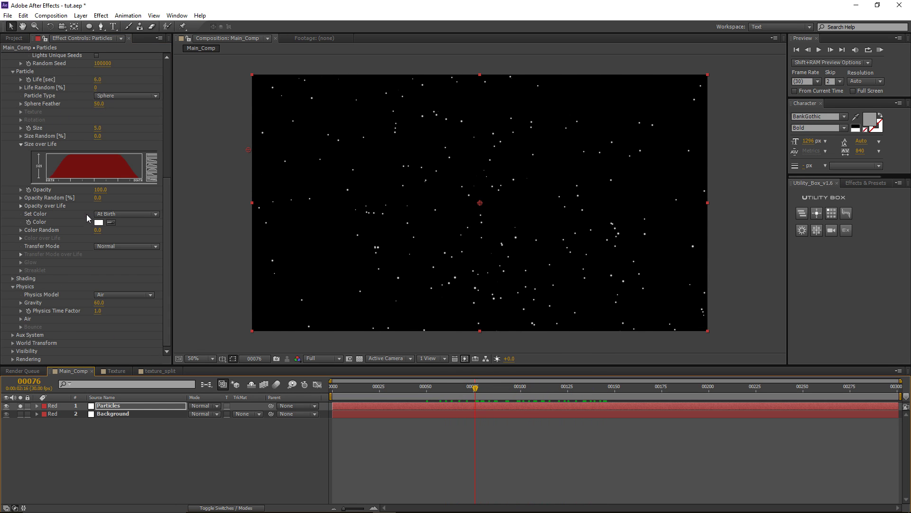
pyautogui.click(20, 318)
pyautogui.scroll(-3, 19, 321)
pyautogui.click(29, 352)
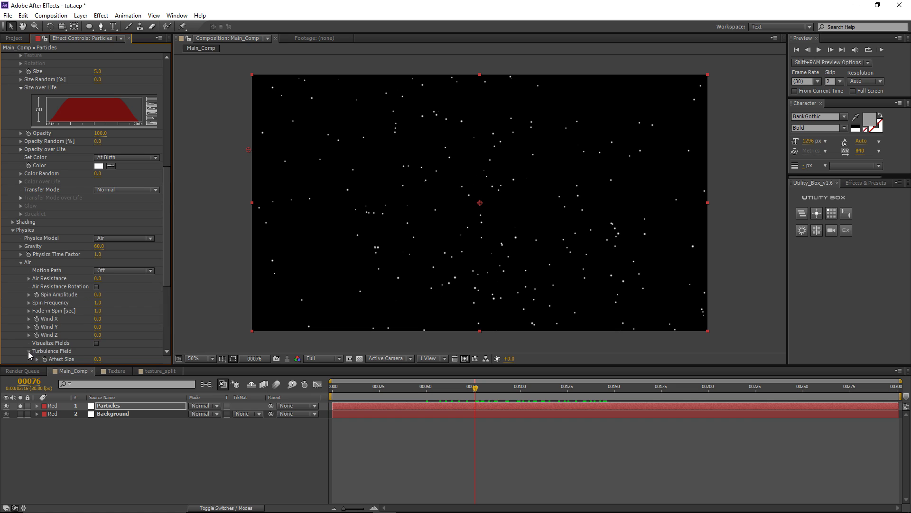
pyautogui.scroll(-5, 115, 260)
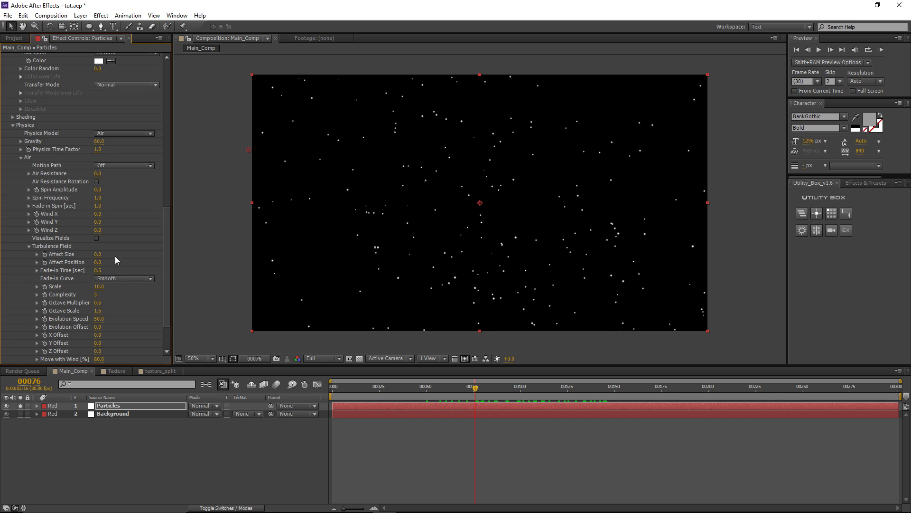
pyautogui.click(97, 238)
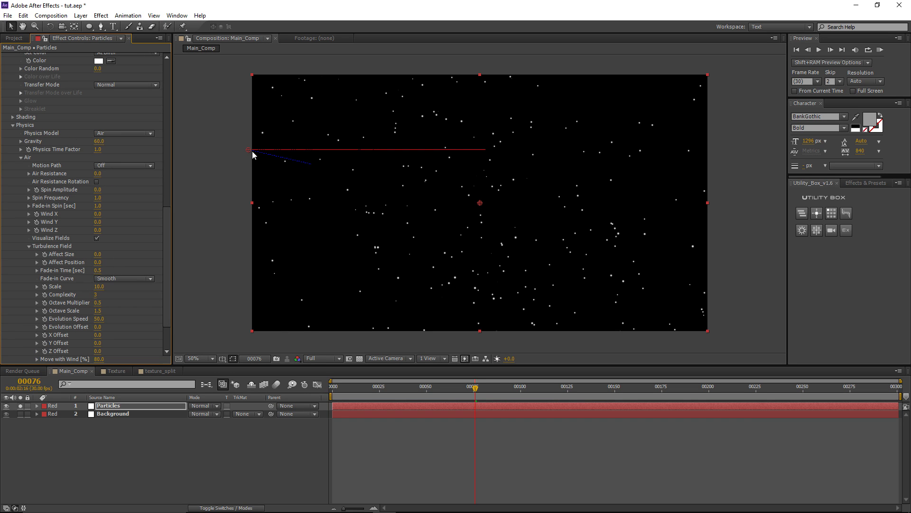
pyautogui.moveTo(252, 152); pyautogui.dragTo(315, 175)
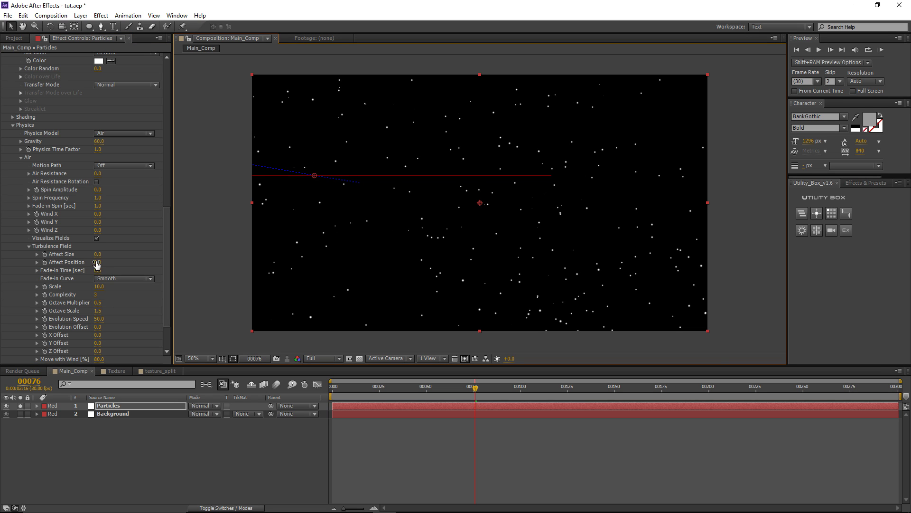
pyautogui.moveTo(97, 262); pyautogui.dragTo(331, 255)
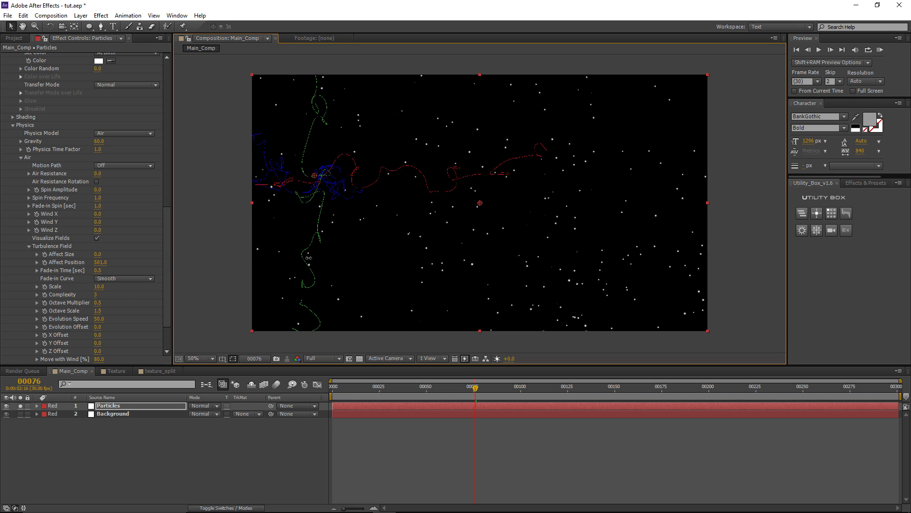
# Reduce the turbulence field's scale, trying 3 and settling on 2.
pyautogui.click(99, 287)
pyautogui.write('3')
pyautogui.press('Return')
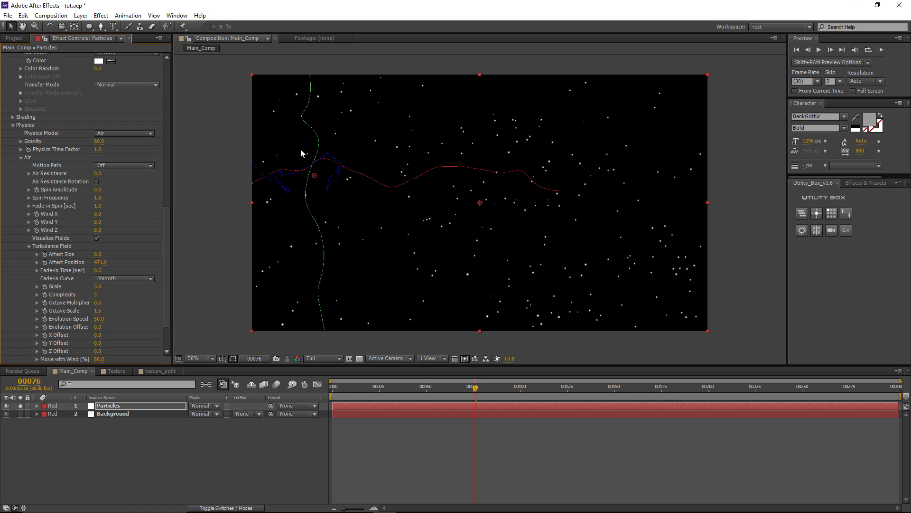
pyautogui.click(109, 287)
pyautogui.write('2')
pyautogui.press('Return')
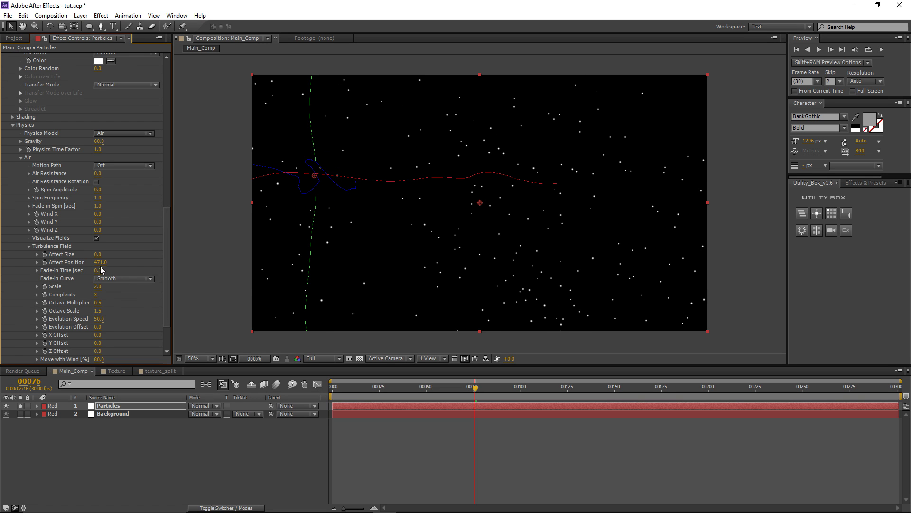
# Set the turbulence Affect Position to 493, hide the field visualization, and move the emitter to XY position -80, 330.
pyautogui.moveTo(100, 262)
pyautogui.mouseDown()
pyautogui.moveTo(208, 252)
pyautogui.moveTo(104, 246)
pyautogui.mouseUp()
pyautogui.click(97, 238)
pyautogui.moveTo(243, 161)
pyautogui.mouseDown()
pyautogui.moveTo(234, 158)
pyautogui.moveTo(240, 143)
pyautogui.moveTo(233, 152)
pyautogui.mouseUp()
pyautogui.moveTo(474, 388); pyautogui.dragTo(454, 390)
# Turn Particular's rendering Motion Blur to On and preview the streaked particles at other frames.
pyautogui.scroll(-2, 113, 294)
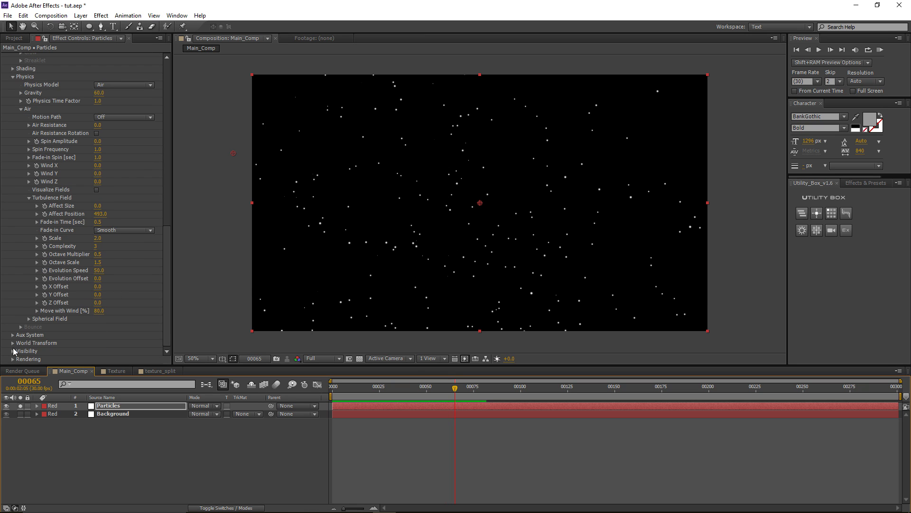
pyautogui.click(12, 359)
pyautogui.scroll(-2, 24, 351)
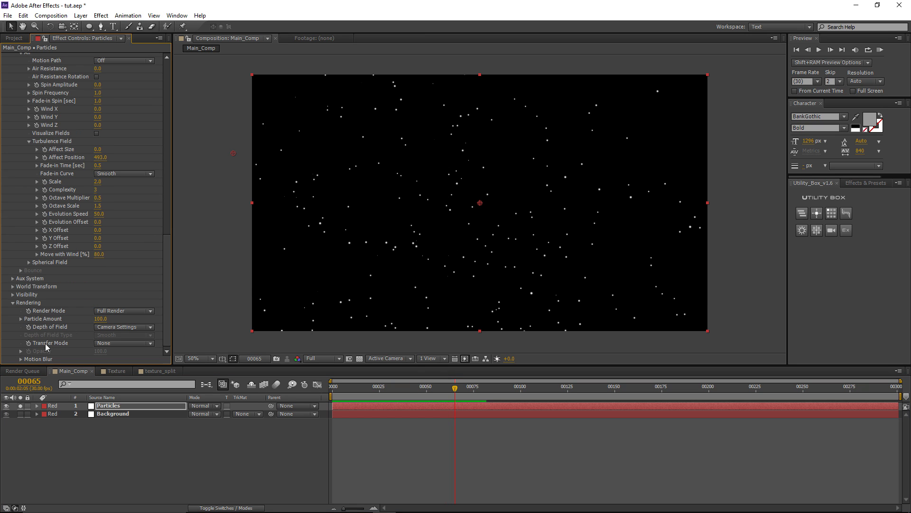
pyautogui.click(21, 359)
pyautogui.click(113, 304)
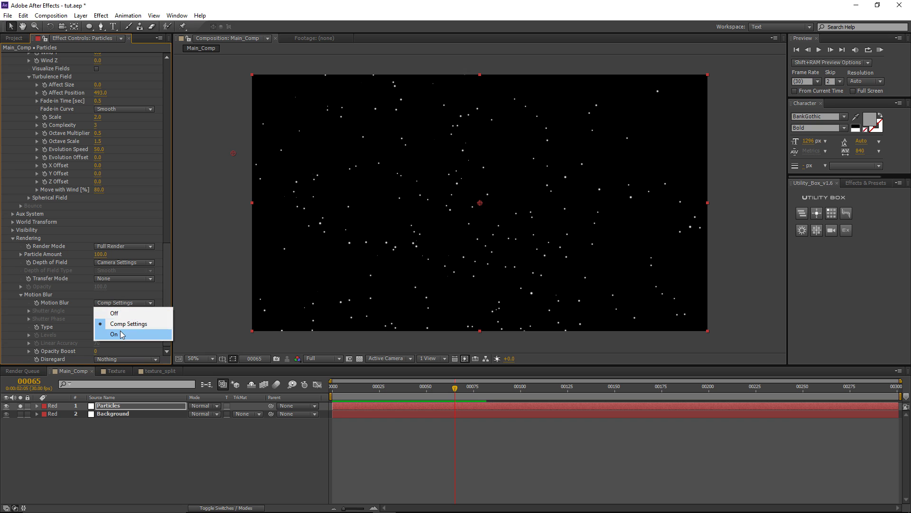
pyautogui.click(114, 334)
pyautogui.moveTo(461, 396)
pyautogui.mouseDown()
pyautogui.moveTo(599, 394)
pyautogui.moveTo(510, 399)
pyautogui.mouseUp()
pyautogui.click(398, 389)
# Rename the Particles layer as Particles_normal.
pyautogui.press('Return')
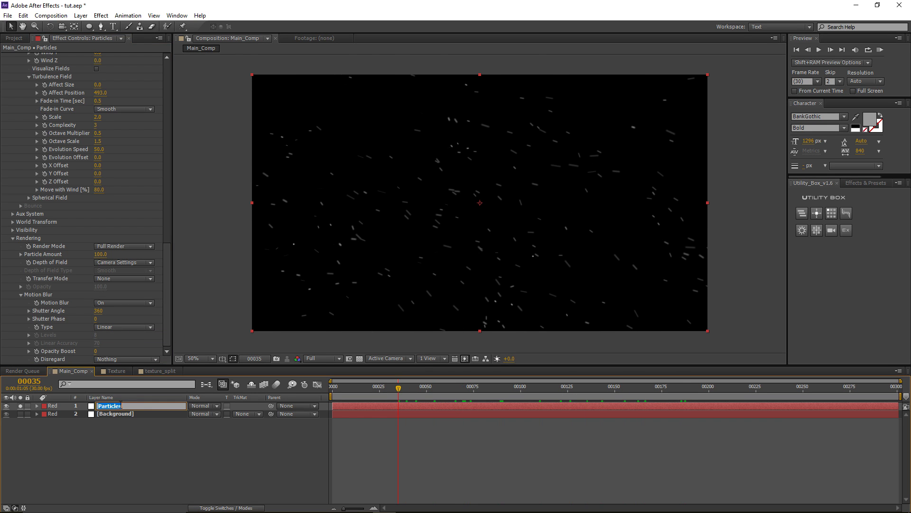
pyautogui.click(164, 403)
pyautogui.write('_normal')
pyautogui.press('Return')
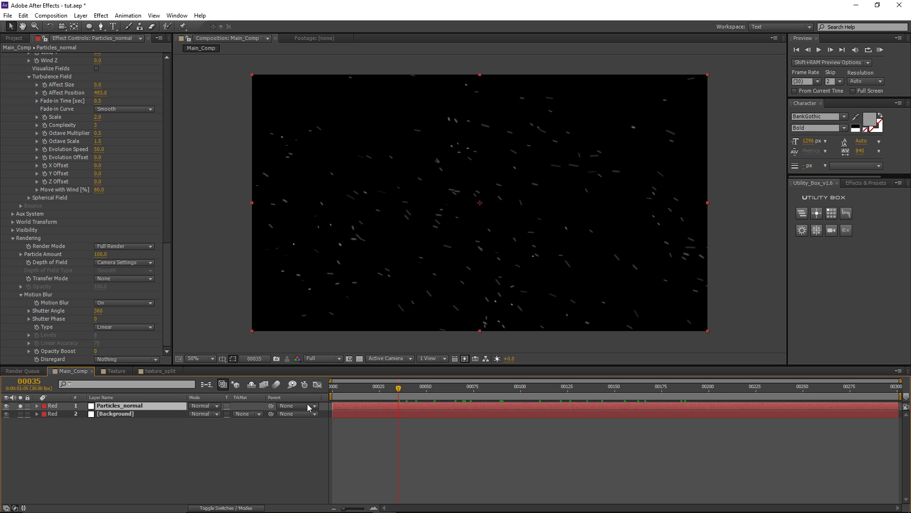
# Increase the emitter's Particles/sec to 330.
pyautogui.scroll(10, 52, 190)
pyautogui.scroll(10, 63, 184)
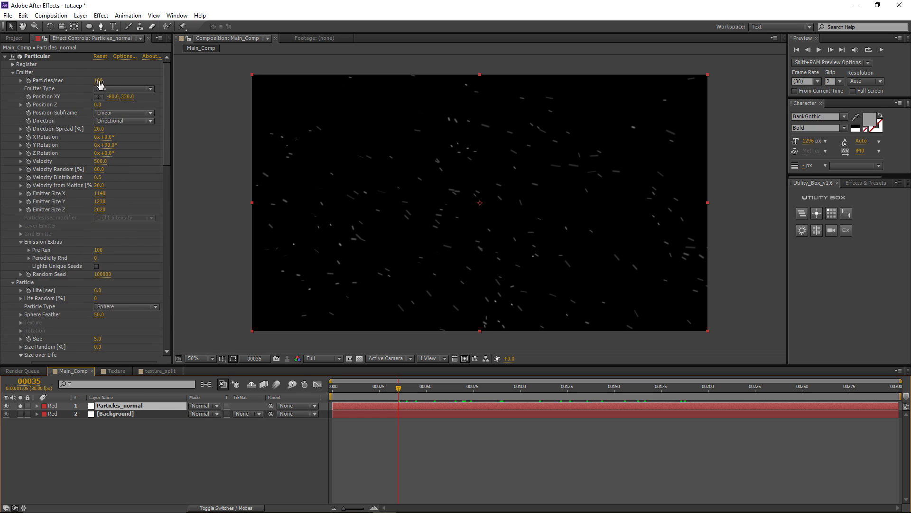
pyautogui.moveTo(99, 81); pyautogui.dragTo(110, 81)
# Set the particles' Size Random to 48% and Opacity Random to 100%.
pyautogui.scroll(-1, 103, 239)
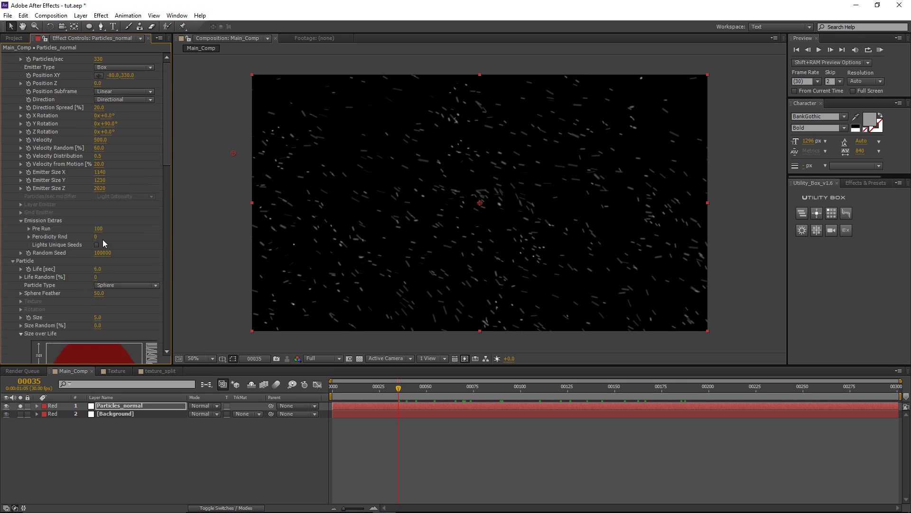
pyautogui.scroll(-3, 104, 251)
pyautogui.moveTo(100, 260); pyautogui.dragTo(131, 263)
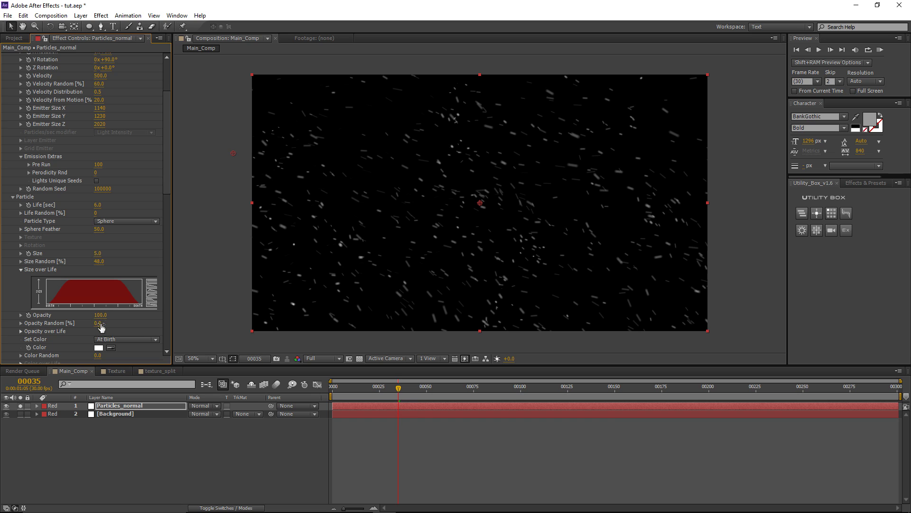
pyautogui.moveTo(99, 323); pyautogui.dragTo(180, 319)
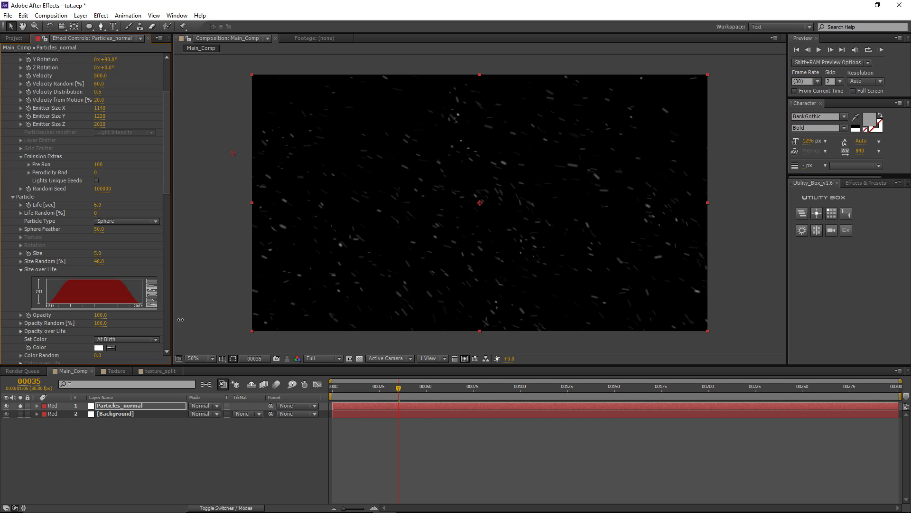
# Try a particle size of 3, restore it to 5, and preview other frames.
pyautogui.click(99, 254)
pyautogui.write('3')
pyautogui.press('Return')
pyautogui.moveTo(99, 254); pyautogui.dragTo(124, 259)
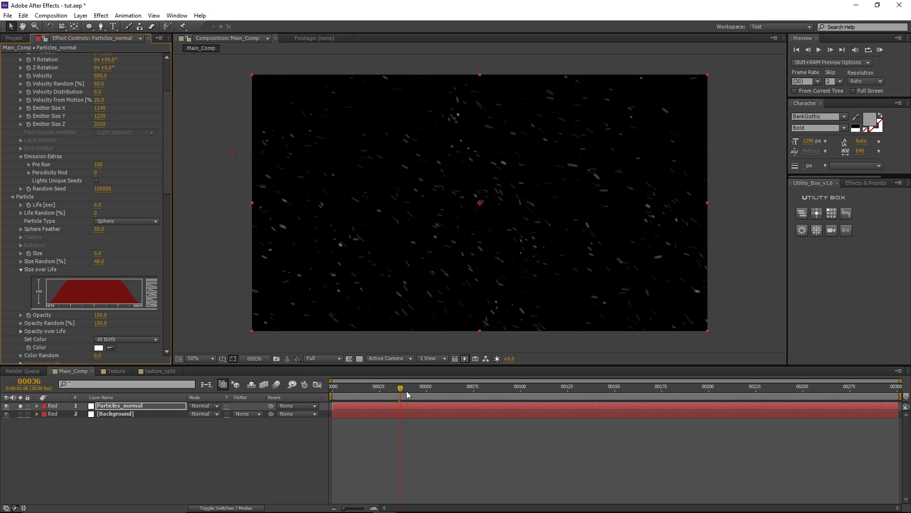
pyautogui.moveTo(407, 395); pyautogui.dragTo(387, 388)
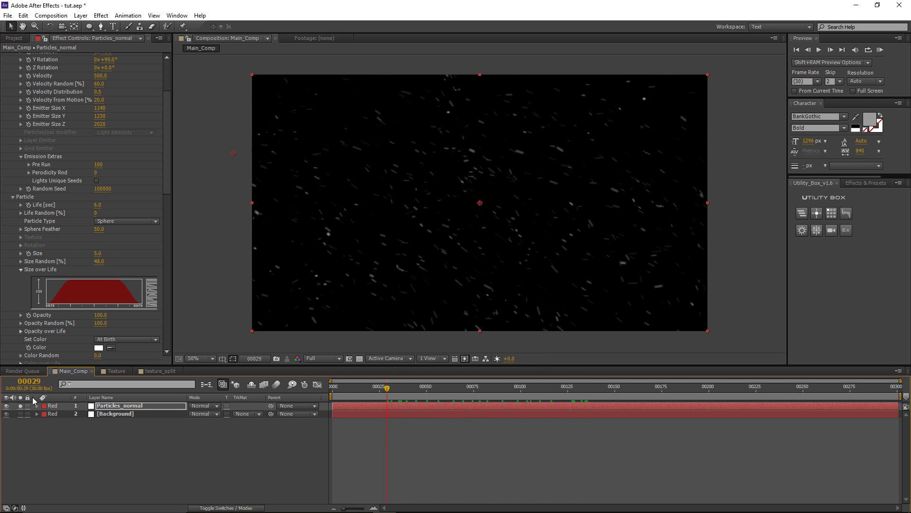
# Unsolo Particles_normal to show the background, set the layer's blending mode to Screen, and preview another frame.
pyautogui.click(20, 406)
pyautogui.click(110, 405)
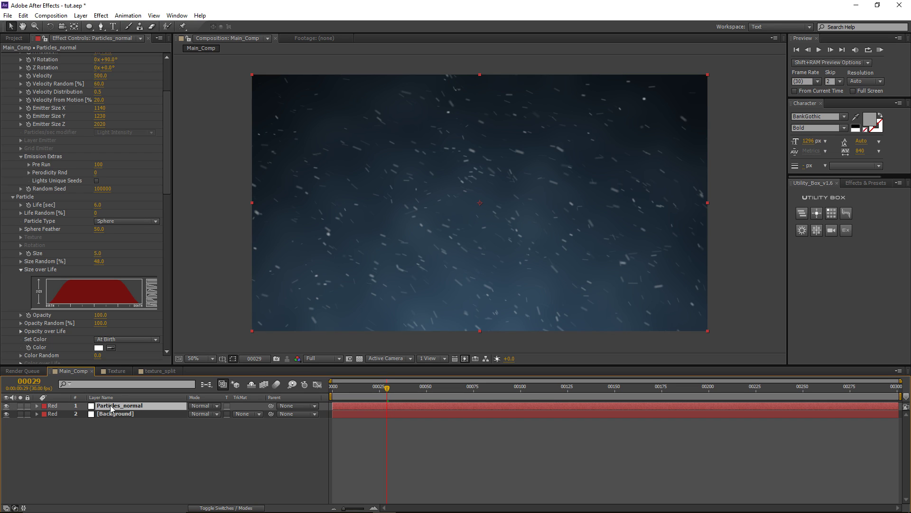
pyautogui.click(214, 406)
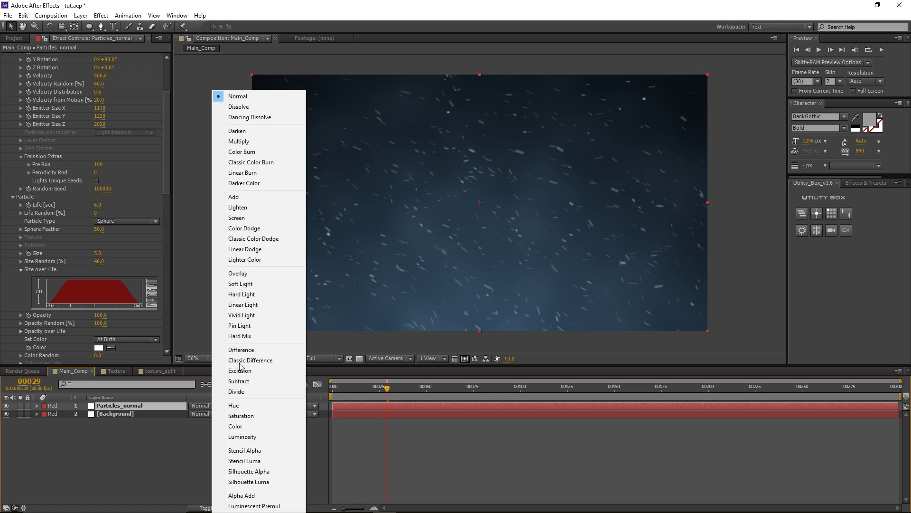
pyautogui.click(256, 218)
pyautogui.moveTo(391, 394); pyautogui.dragTo(477, 392)
# Change the particle color to bright blue, 00A8FF.
pyautogui.scroll(-5, 119, 259)
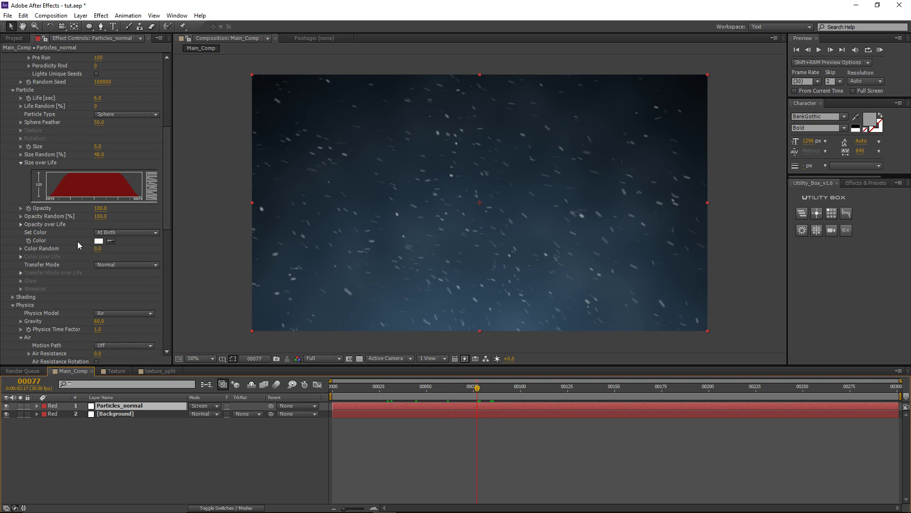
pyautogui.click(99, 240)
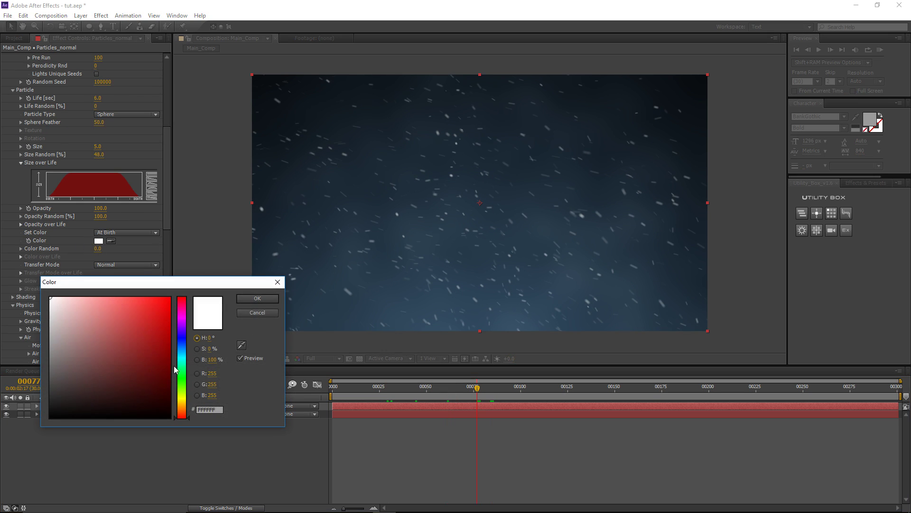
pyautogui.moveTo(181, 368); pyautogui.dragTo(180, 356)
pyautogui.moveTo(142, 326); pyautogui.dragTo(181, 273)
pyautogui.click(183, 351)
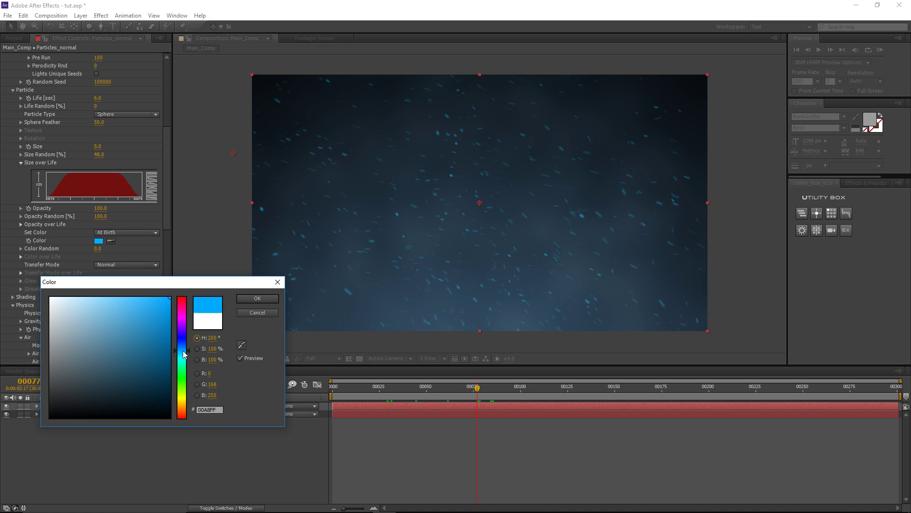
pyautogui.click(258, 298)
# Set the particle Transfer Mode to Add and preview another frame.
pyautogui.click(120, 264)
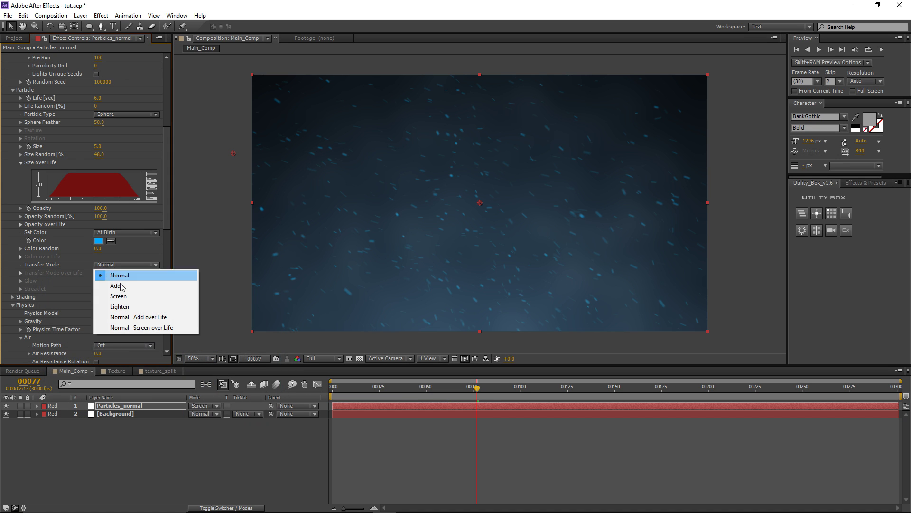
pyautogui.click(116, 286)
pyautogui.moveTo(472, 391); pyautogui.dragTo(446, 390)
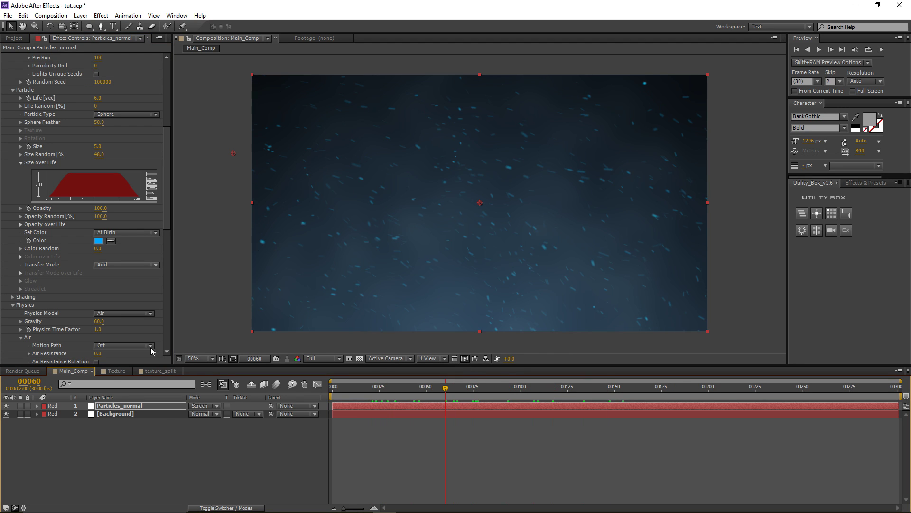
# Duplicate the Particles_normal layer, solo the copy and rename it Particles_blur.
pyautogui.click(132, 407)
pyautogui.hotkey('ctrl', 'd')
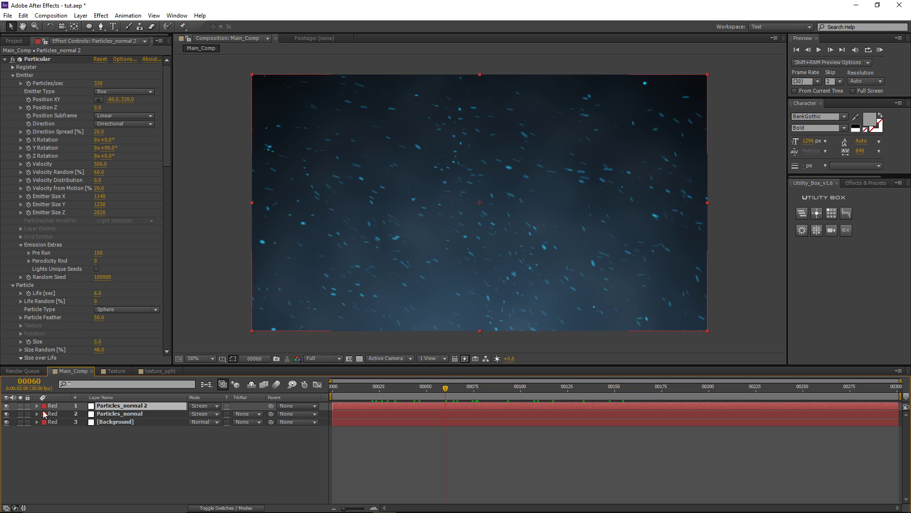
pyautogui.click(21, 406)
pyautogui.press('Return')
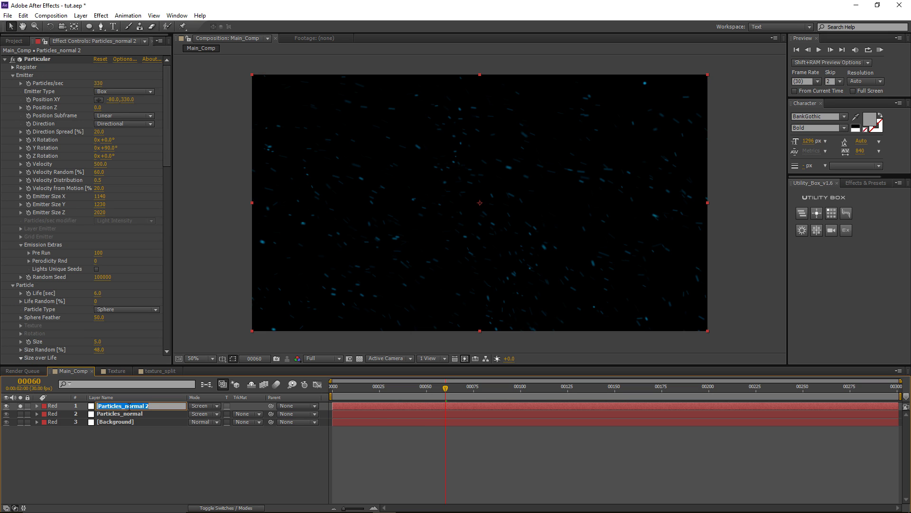
pyautogui.moveTo(125, 405); pyautogui.dragTo(205, 409)
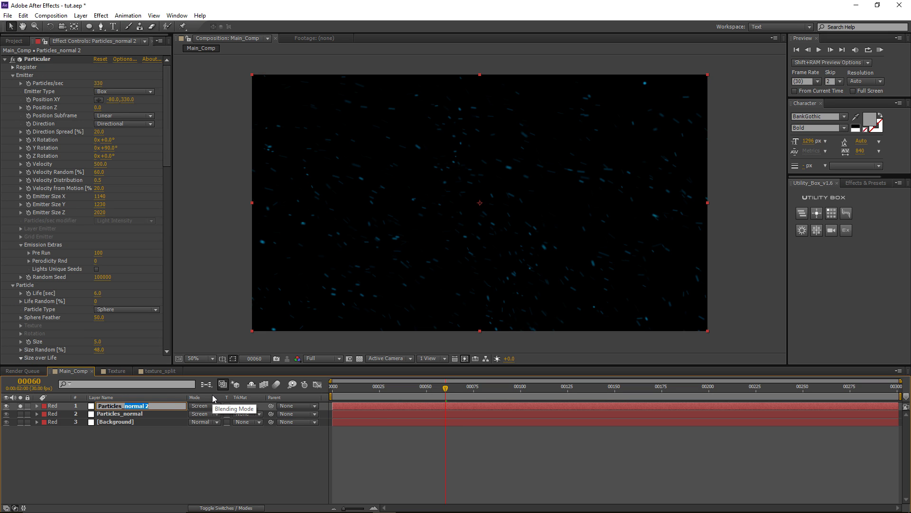
pyautogui.write('blur')
pyautogui.press('Return')
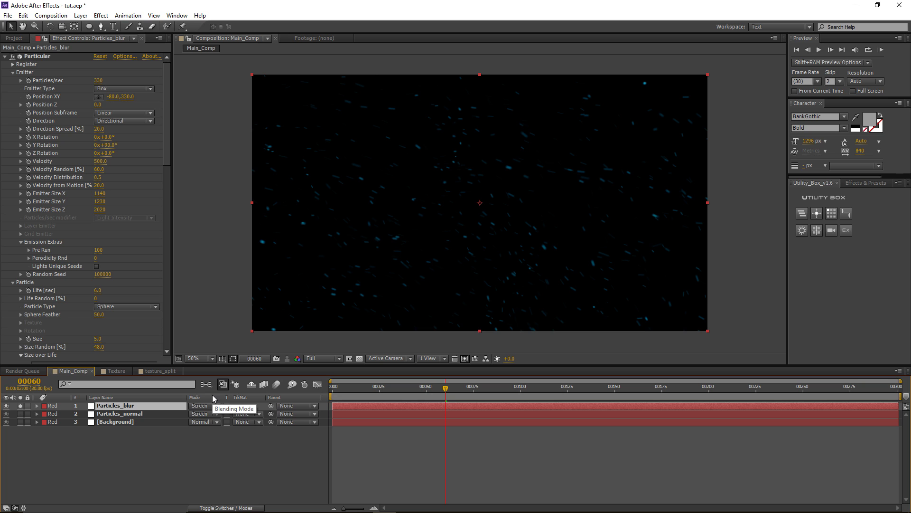
# Set the Particles_blur emitter to 100 particles per second.
pyautogui.click(98, 81)
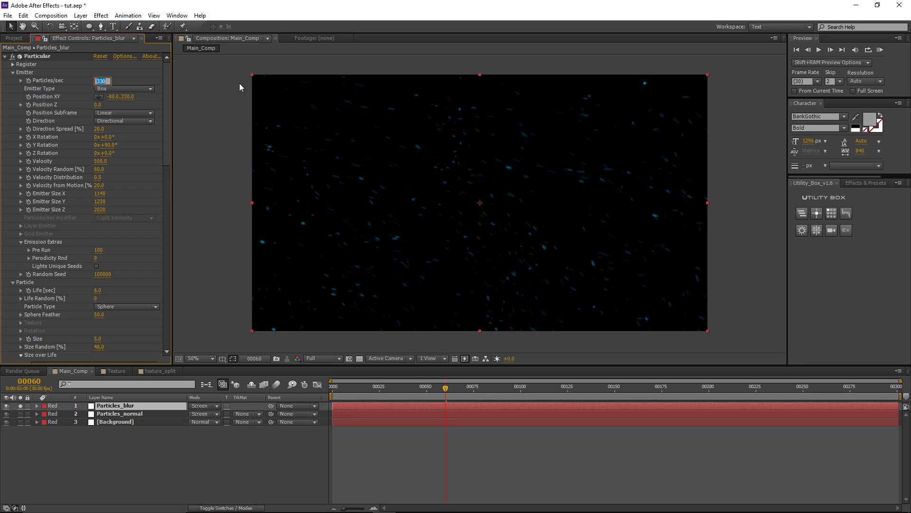
pyautogui.write('100')
pyautogui.press('Return')
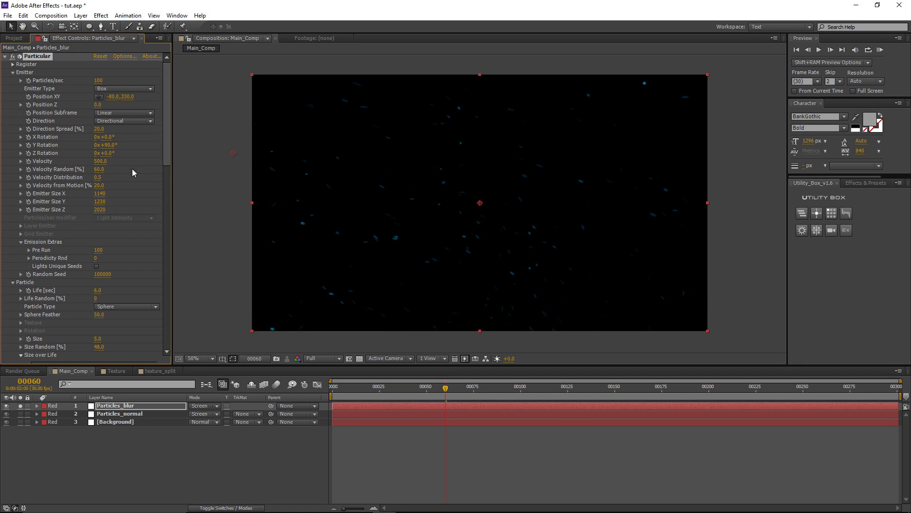
# Try a particle size of 25 on Particles_blur, then reduce it to 15.
pyautogui.scroll(-3, 132, 169)
pyautogui.click(99, 254)
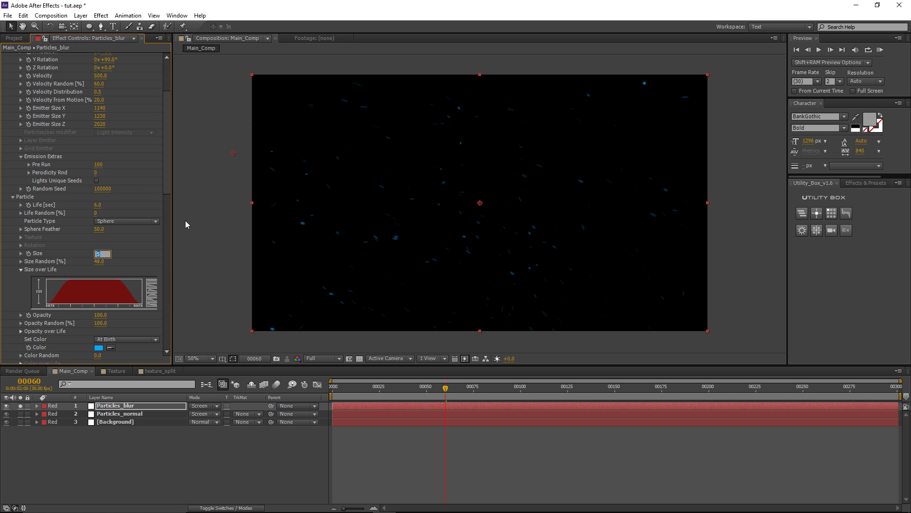
pyautogui.write('25')
pyautogui.press('Return')
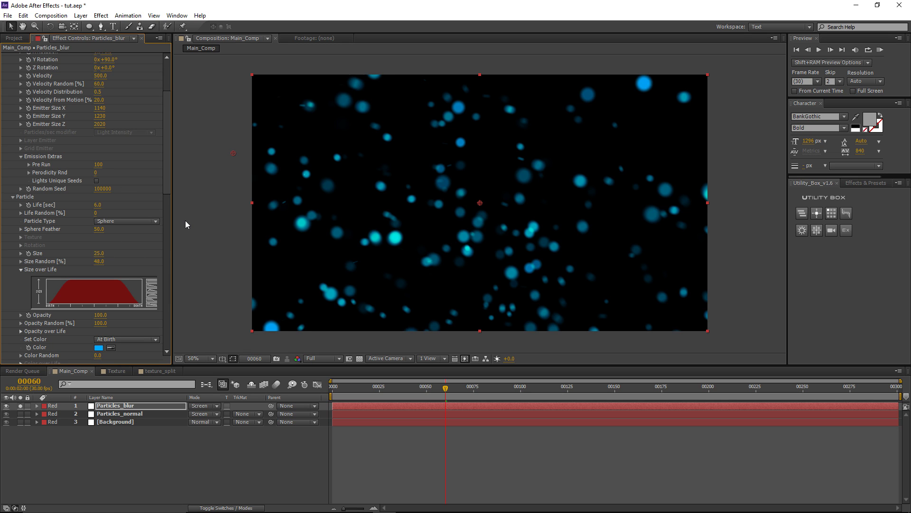
pyautogui.click(97, 253)
pyautogui.write('15')
pyautogui.press('Return')
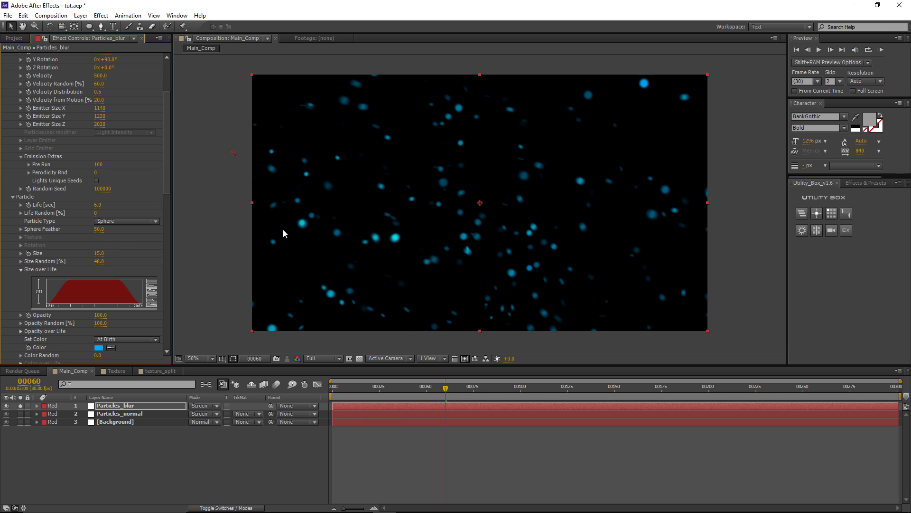
# Set the Sphere Feather of the Particles_blur particles to 100.
pyautogui.scroll(-3, 110, 240)
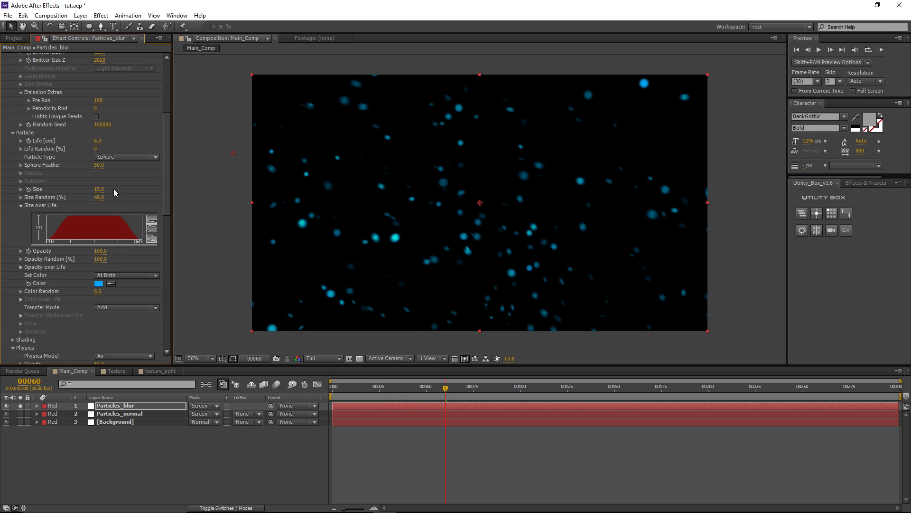
pyautogui.click(104, 165)
pyautogui.write('100')
pyautogui.press('Return')
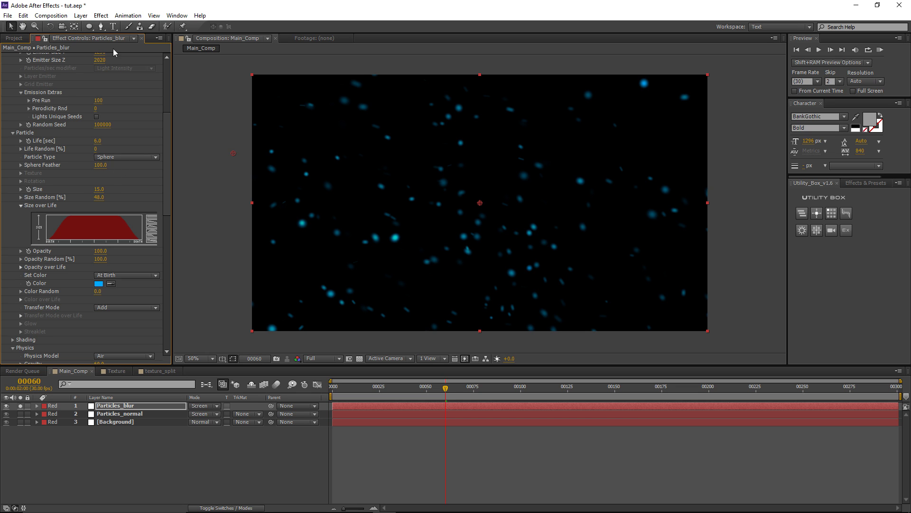
# Apply a Camera Lens Blur effect to Particles_blur with a Blur Radius of 27.
pyautogui.click(101, 16)
pyautogui.moveTo(126, 82)
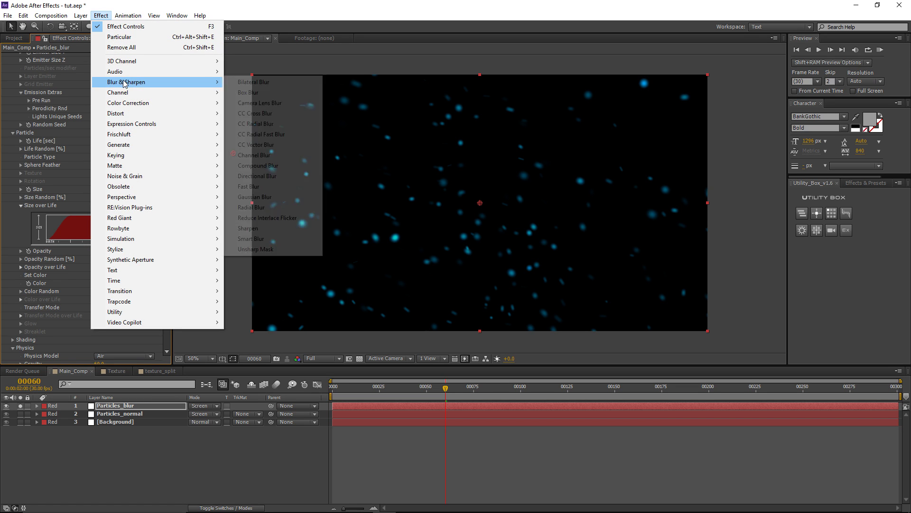
pyautogui.click(269, 104)
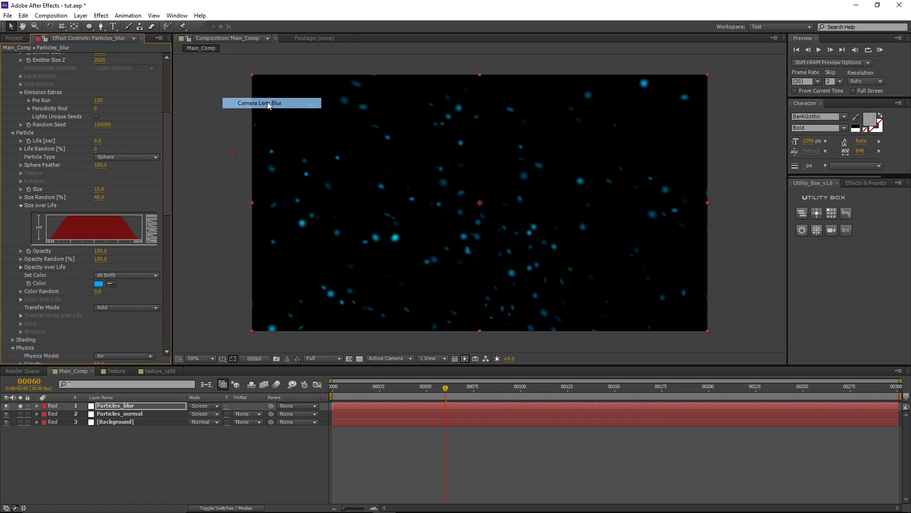
pyautogui.moveTo(98, 214); pyautogui.dragTo(103, 215)
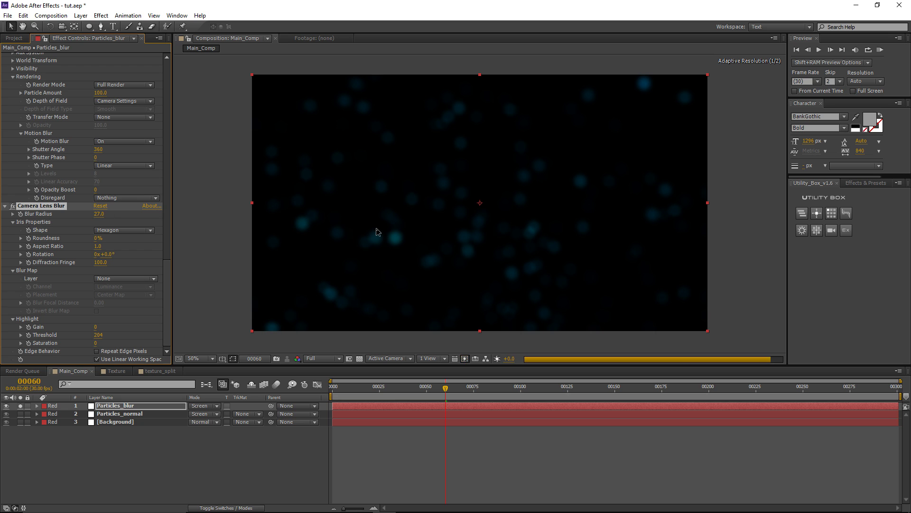
# Raise the Camera Lens Blur radius to 41 and inspect the blurred particles up close.
pyautogui.scroll(4, 467, 220)
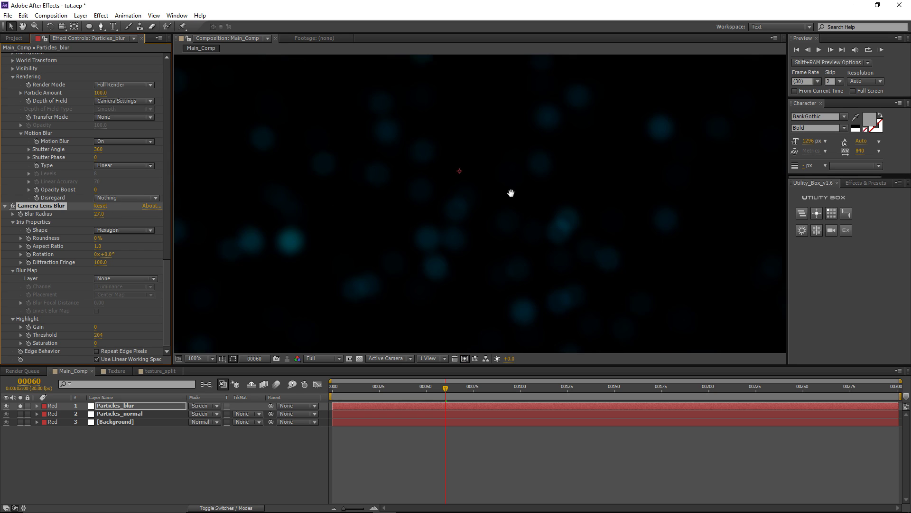
pyautogui.scroll(-1, 573, 162)
pyautogui.moveTo(427, 176); pyautogui.dragTo(580, 177)
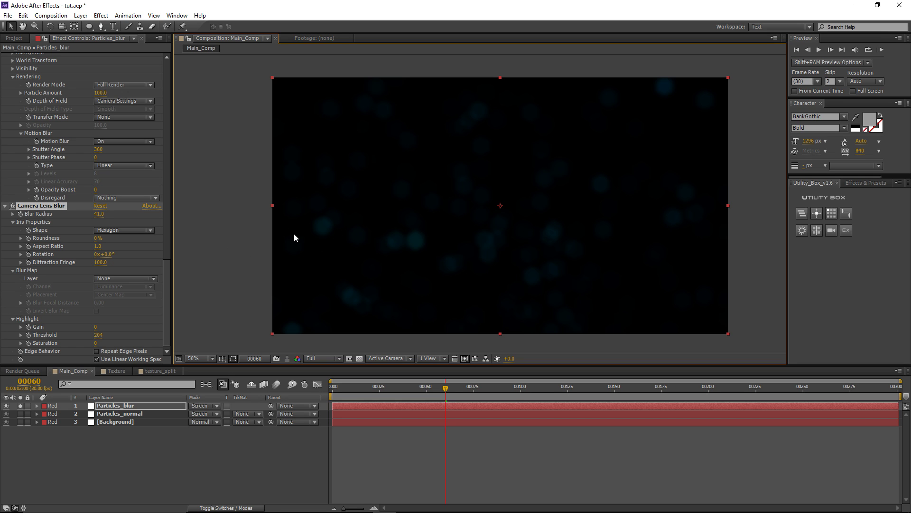
pyautogui.scroll(1, 411, 247)
pyautogui.moveTo(497, 229); pyautogui.dragTo(597, 108)
pyautogui.moveTo(435, 131); pyautogui.dragTo(374, 203)
pyautogui.moveTo(471, 162); pyautogui.dragTo(420, 221)
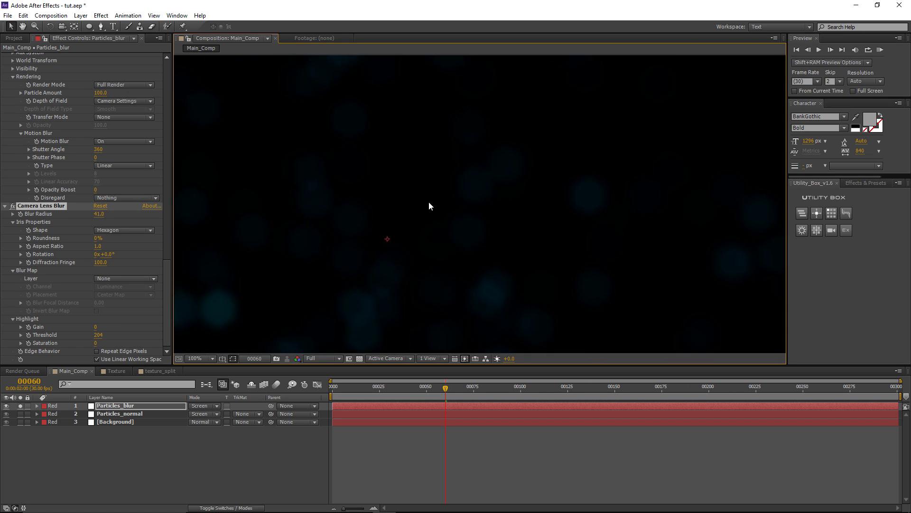
pyautogui.moveTo(437, 159); pyautogui.dragTo(518, 166)
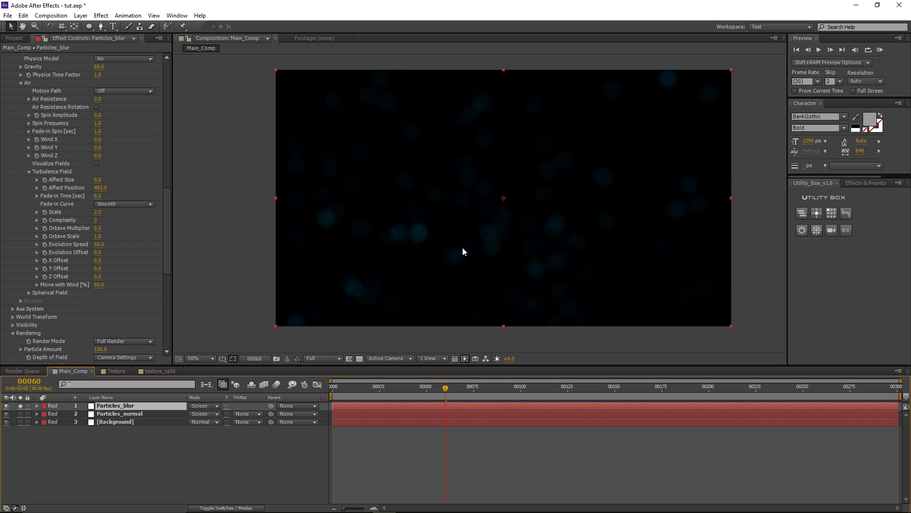
# Unsolo Particles_blur, change its Random Seed to 100140 and preview frame 47.
pyautogui.click(21, 406)
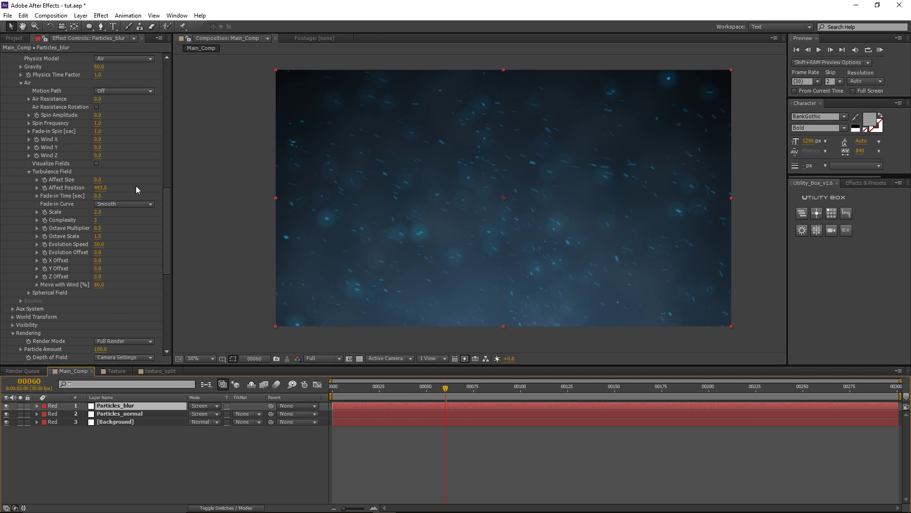
pyautogui.scroll(10, 134, 184)
pyautogui.scroll(3, 133, 182)
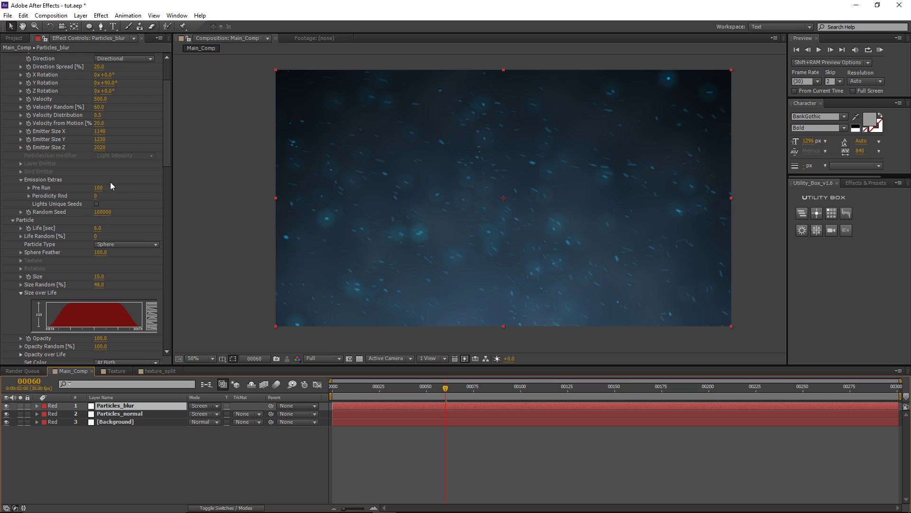
pyautogui.moveTo(107, 212); pyautogui.dragTo(112, 212)
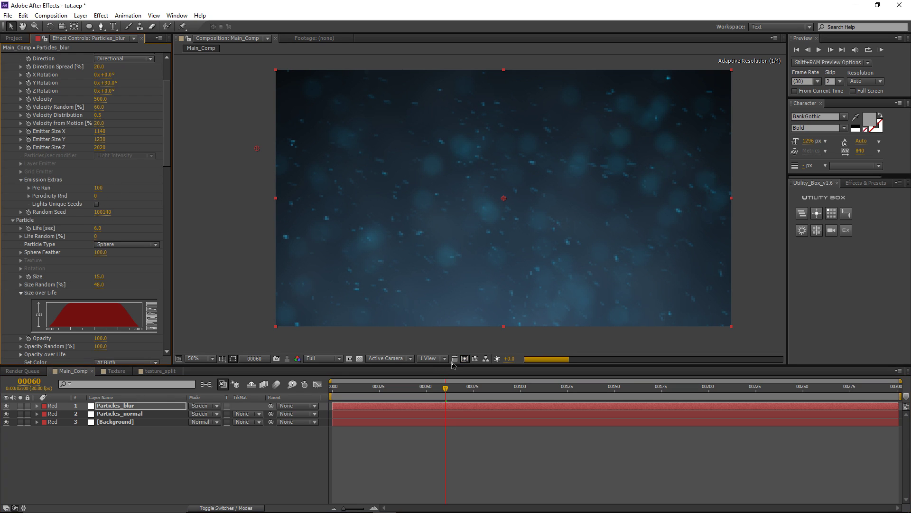
pyautogui.click(420, 388)
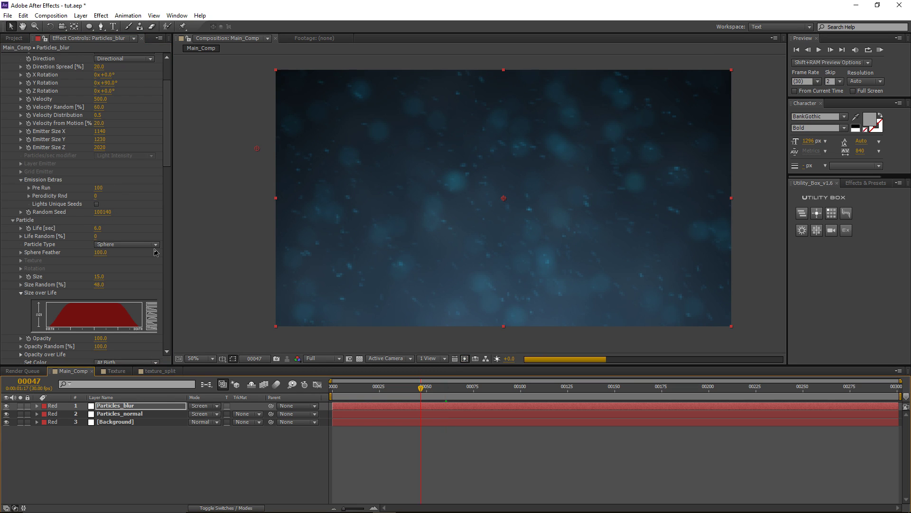
# Set Size Random to 100% on Particles_blur and lower the layer's opacity to 70%.
pyautogui.moveTo(99, 284); pyautogui.dragTo(149, 281)
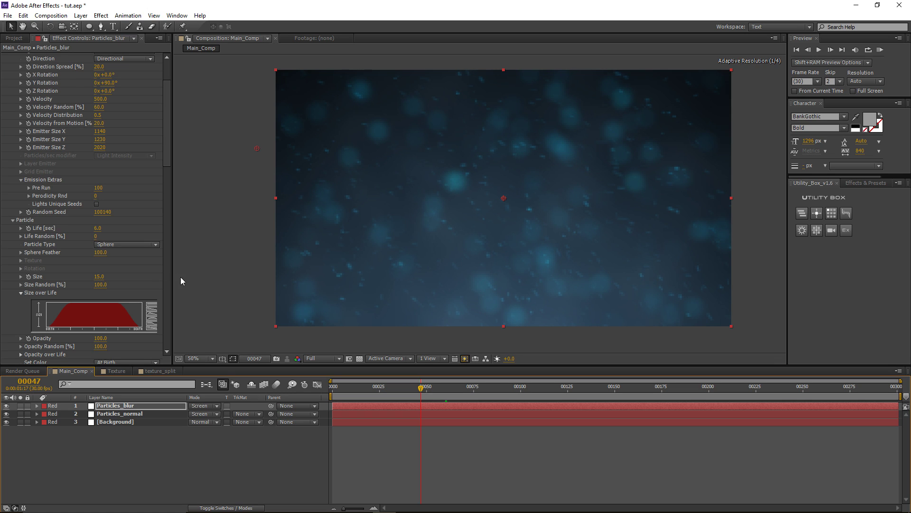
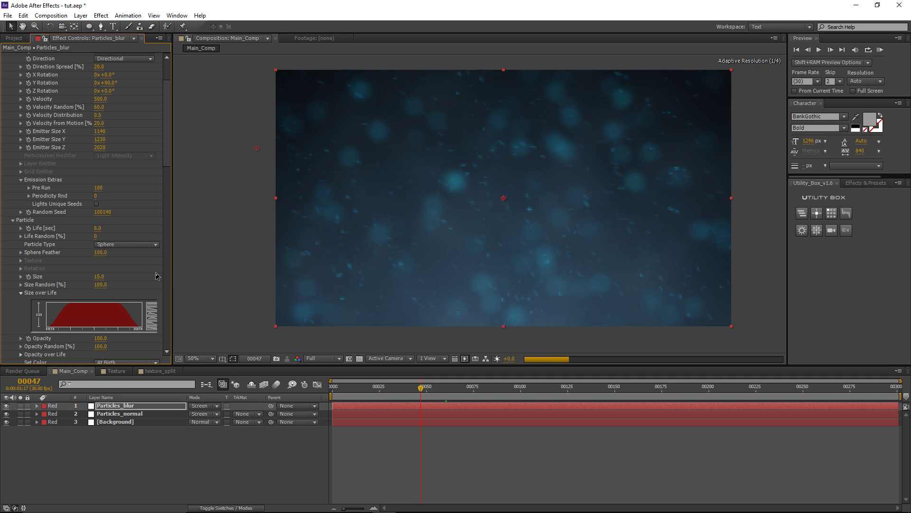
pyautogui.click(156, 407)
pyautogui.press('t')
pyautogui.click(195, 413)
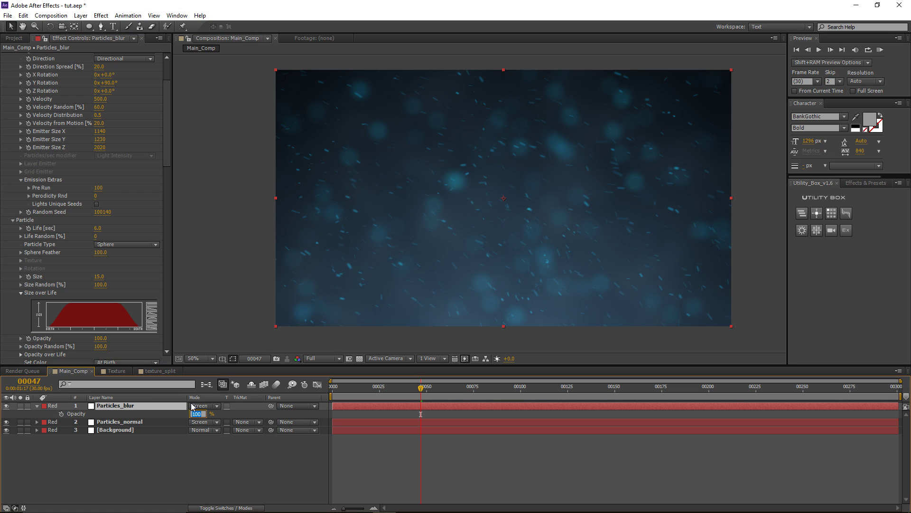
pyautogui.write('70')
pyautogui.press('Return')
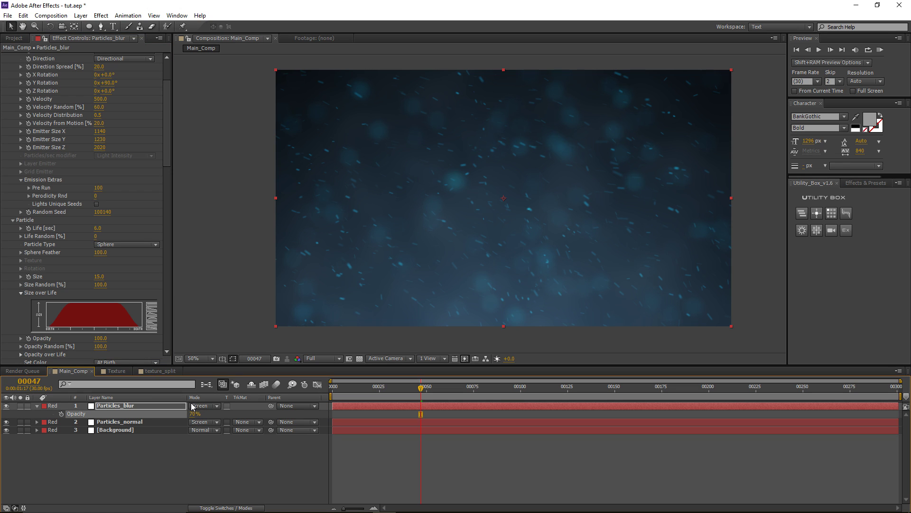
# Preview frame 40 and set the Particles_blur emitter Velocity to 350.
pyautogui.moveTo(414, 395)
pyautogui.mouseDown()
pyautogui.moveTo(380, 396)
pyautogui.moveTo(468, 398)
pyautogui.moveTo(408, 400)
pyautogui.mouseUp()
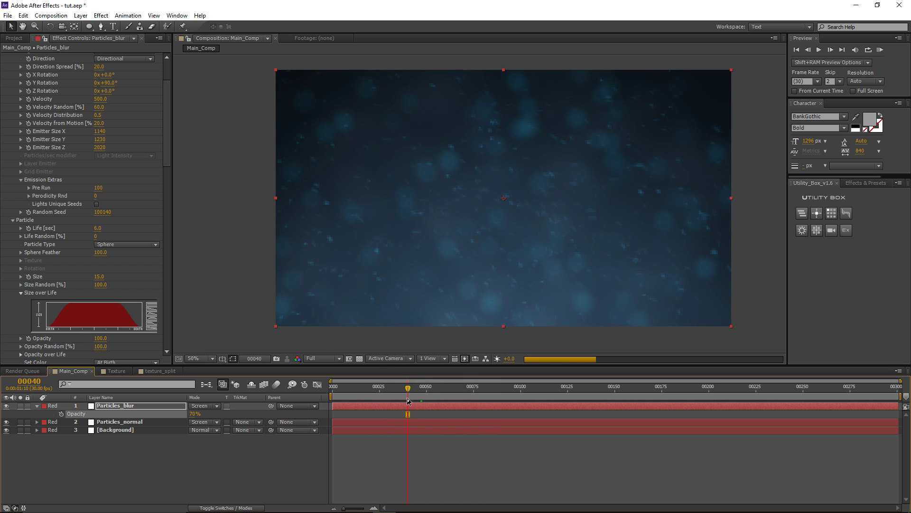
pyautogui.click(109, 99)
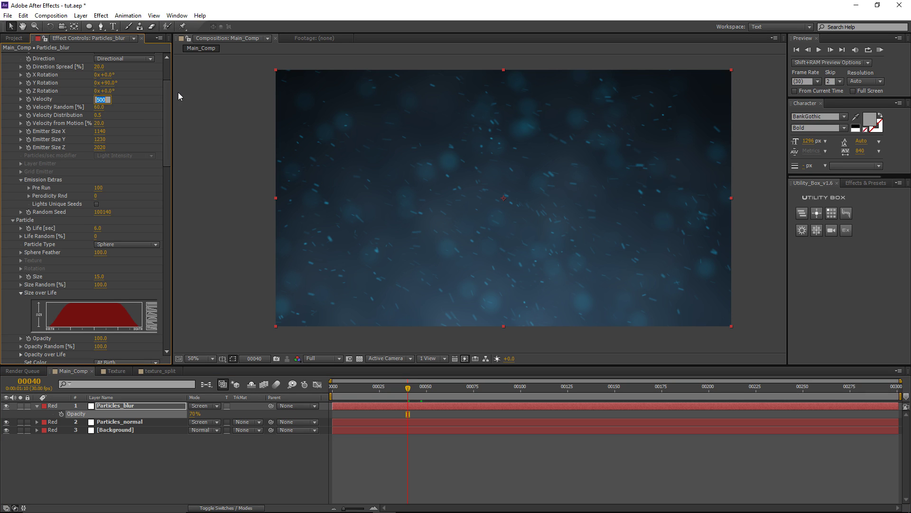
pyautogui.write('350')
pyautogui.press('Return')
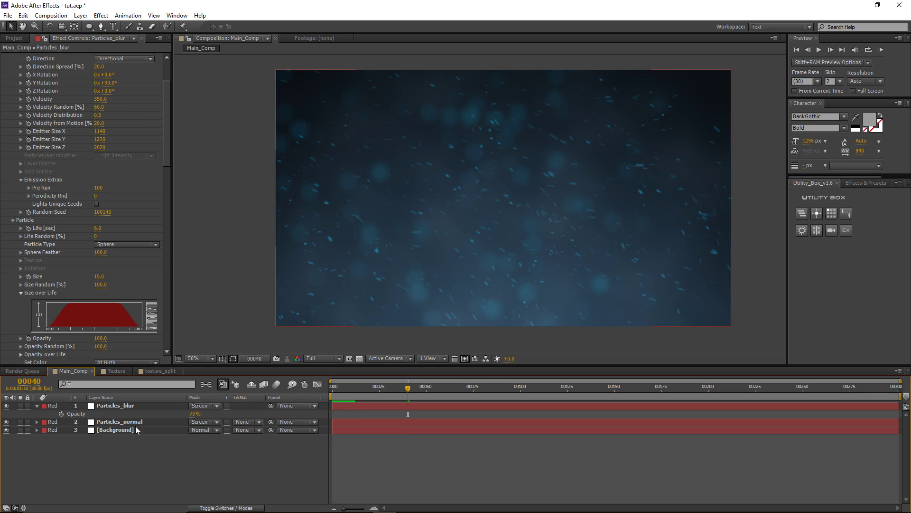
# Duplicate Particles_normal, move the copy above Particles_blur, solo it and rename it Particles_Texture.
pyautogui.click(113, 422)
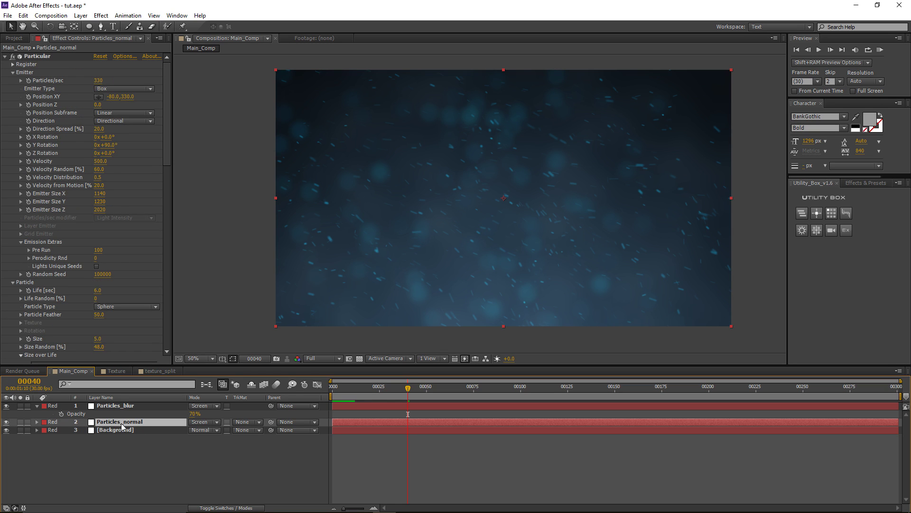
pyautogui.hotkey('ctrl', 'd')
pyautogui.moveTo(121, 424); pyautogui.dragTo(118, 406)
pyautogui.click(20, 407)
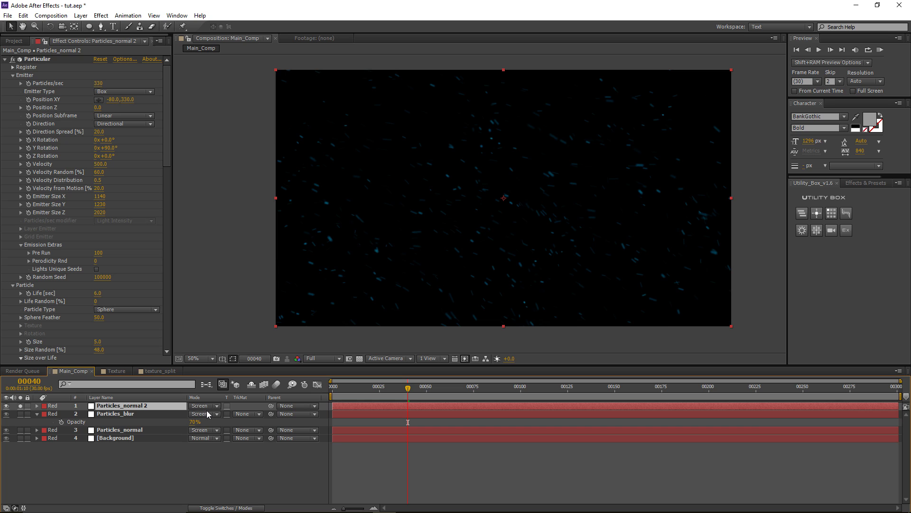
pyautogui.press('Return')
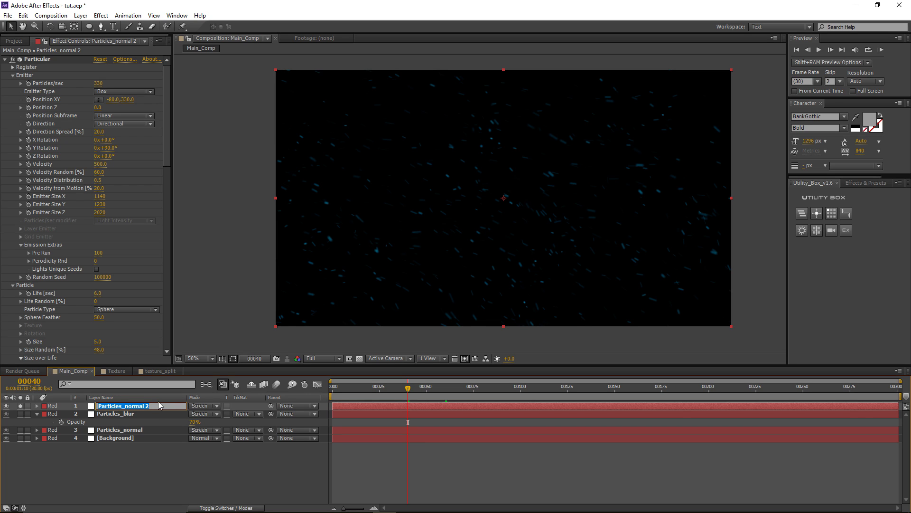
pyautogui.write('Oa')
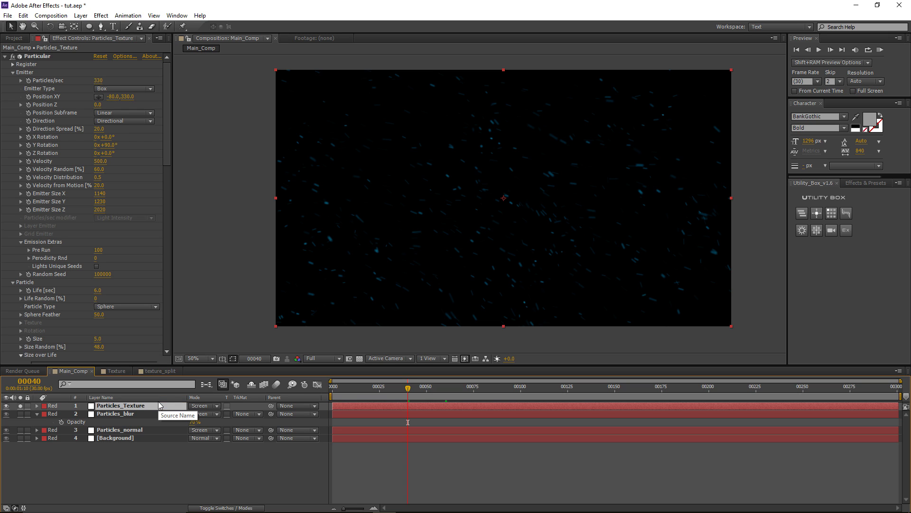
# Add the Texture composition to Main_Comp as the uppermost layer and hide it.
pyautogui.click(13, 38)
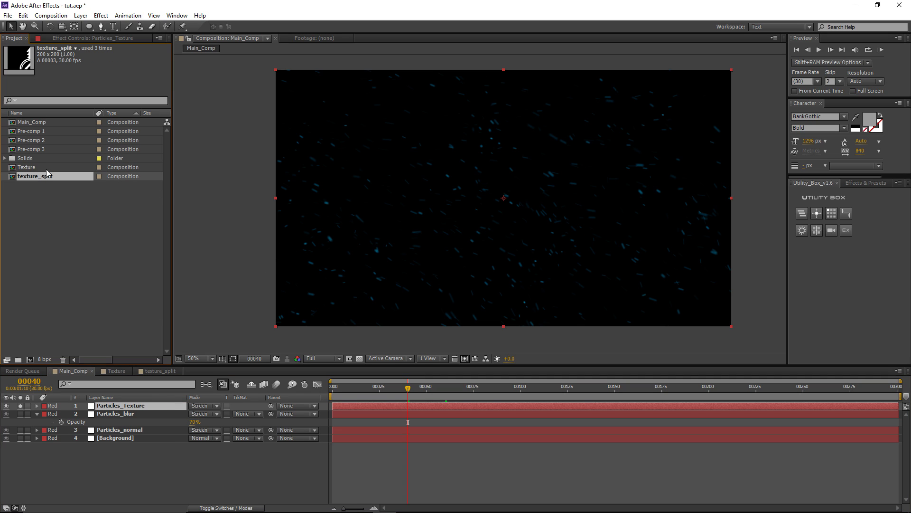
pyautogui.click(42, 192)
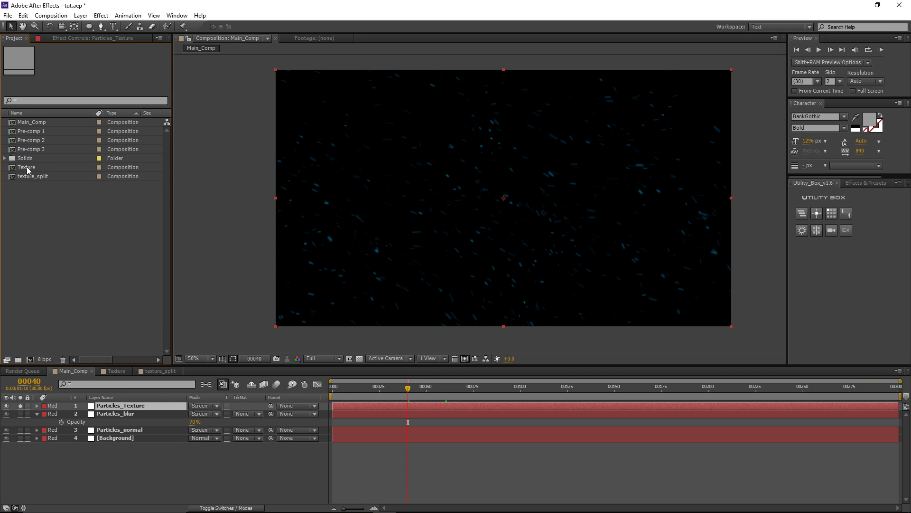
pyautogui.click(28, 168)
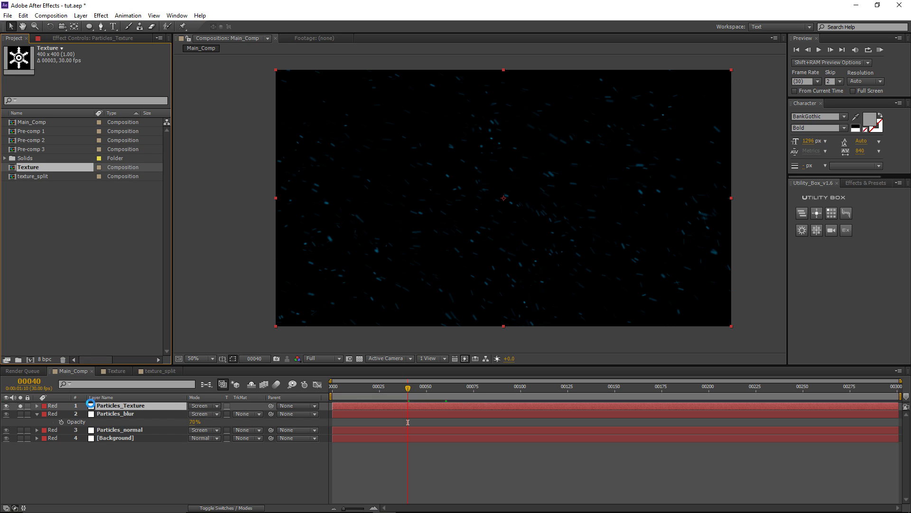
pyautogui.hotkey('ctrl', '/')
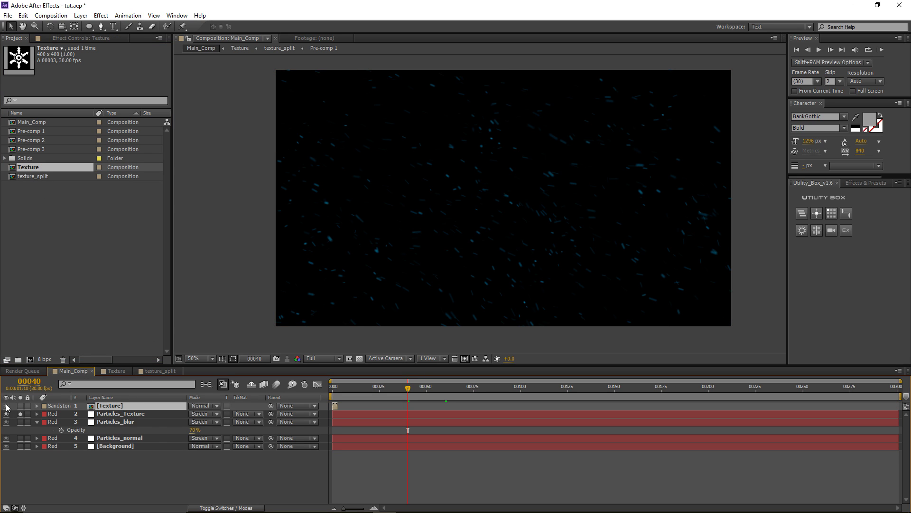
pyautogui.click(6, 406)
# Set the Particles_Texture particle type to Textured Polygon Colorize and assign the Texture layer as its texture.
pyautogui.click(114, 415)
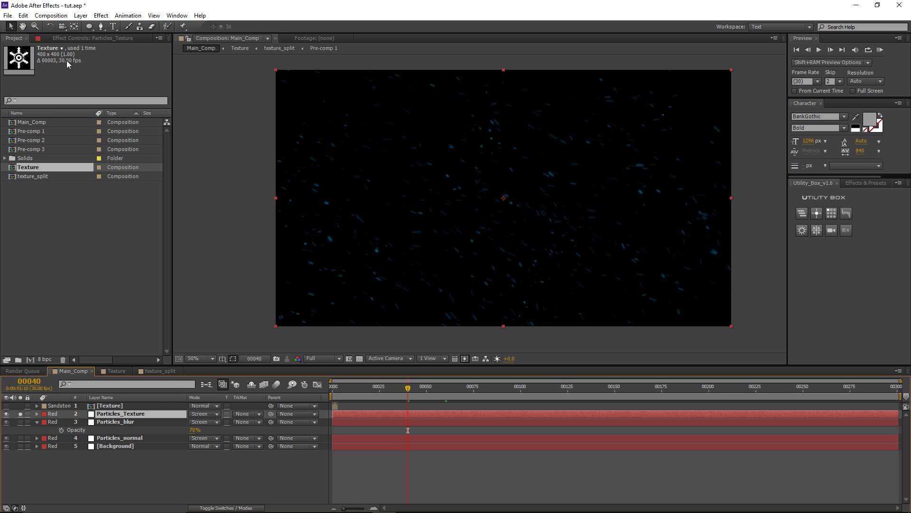
pyautogui.click(68, 38)
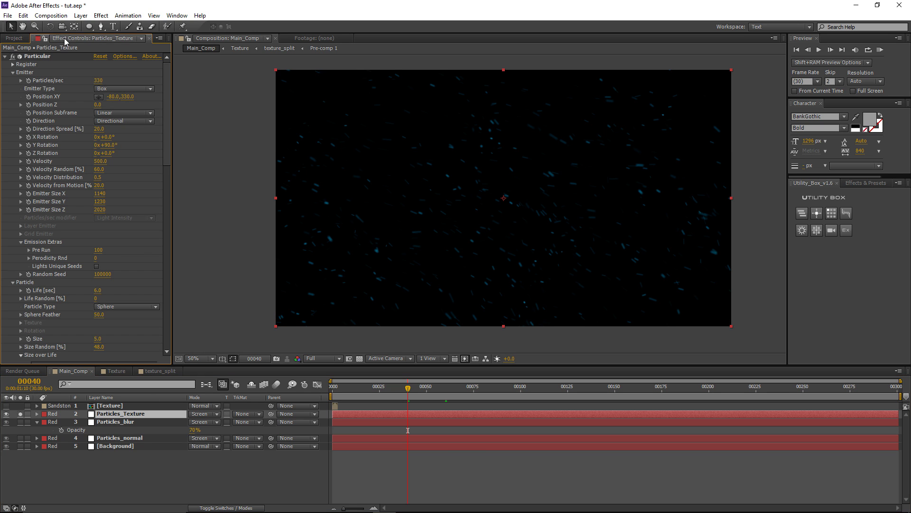
pyautogui.click(108, 308)
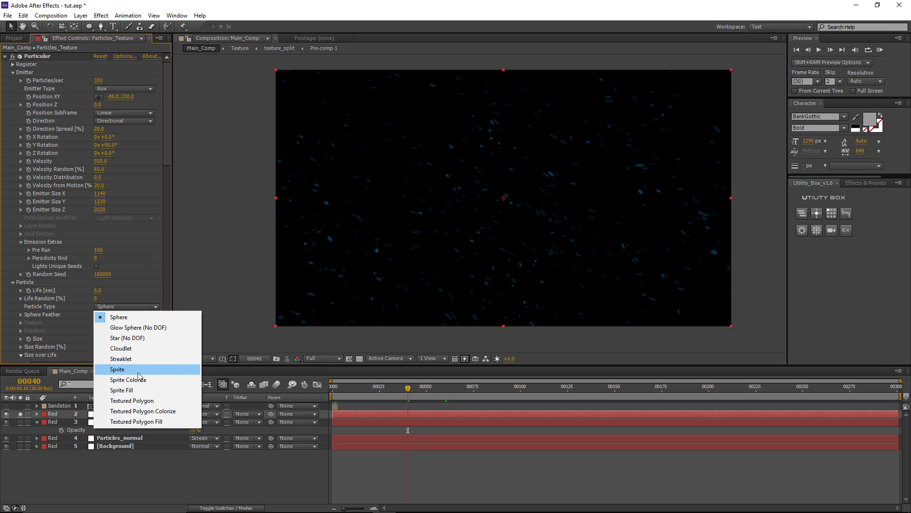
pyautogui.click(170, 412)
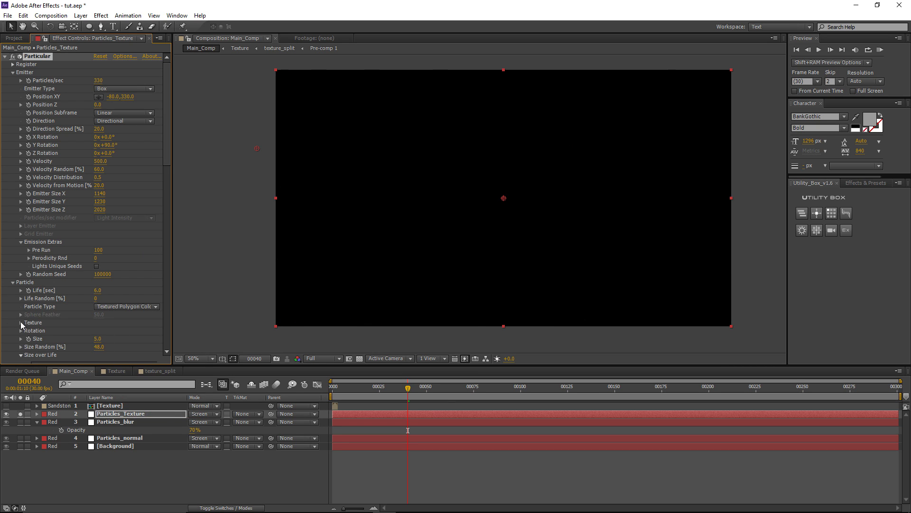
pyautogui.click(21, 322)
pyautogui.click(118, 327)
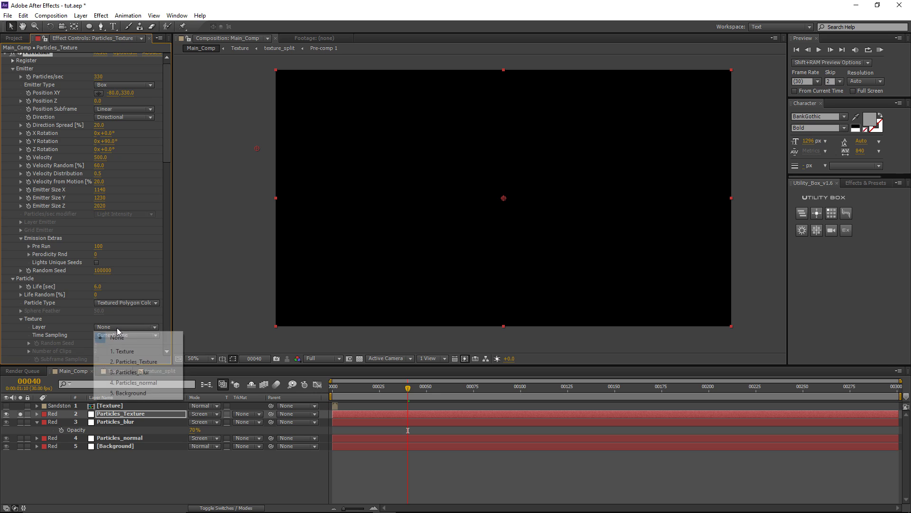
pyautogui.click(125, 351)
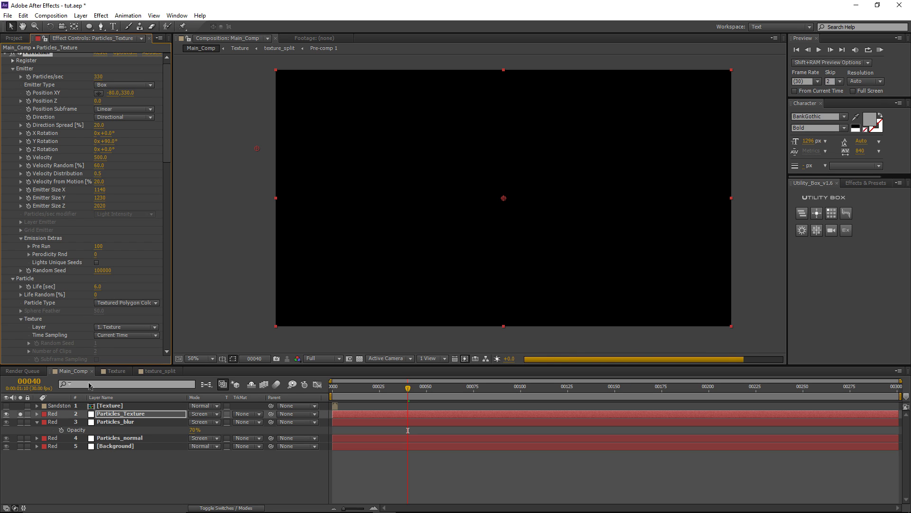
# Set the motion blur Shutter Angle of Particles_Texture to 0.
pyautogui.scroll(-3, 24, 61)
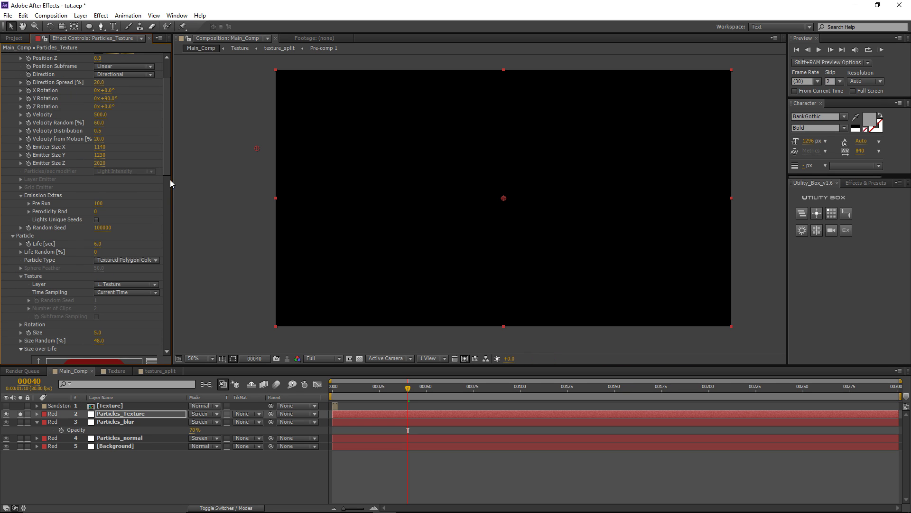
pyautogui.moveTo(165, 169); pyautogui.dragTo(162, 328)
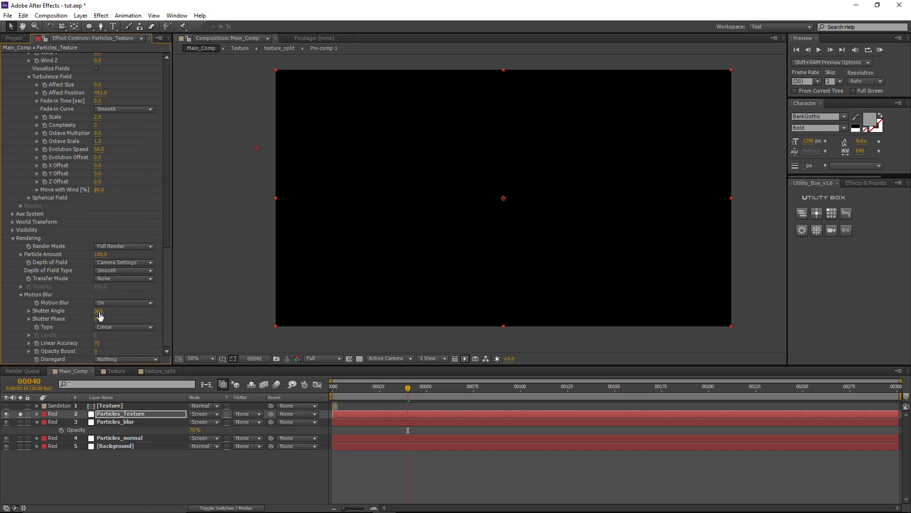
pyautogui.click(98, 310)
pyautogui.write('0')
pyautogui.press('Return')
# Set the texture Time Sampling of Particles_Texture to Split Clip - Stretch and check the particles up close.
pyautogui.scroll(15, 119, 299)
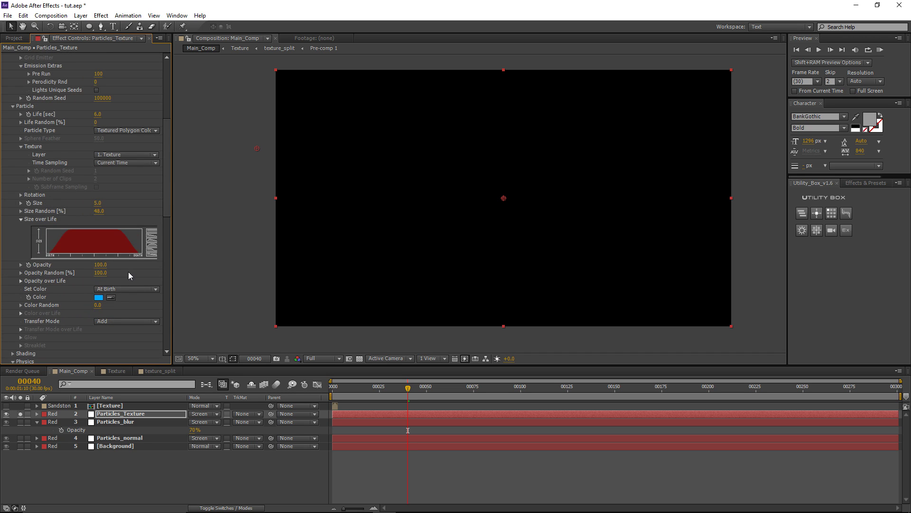
pyautogui.click(114, 164)
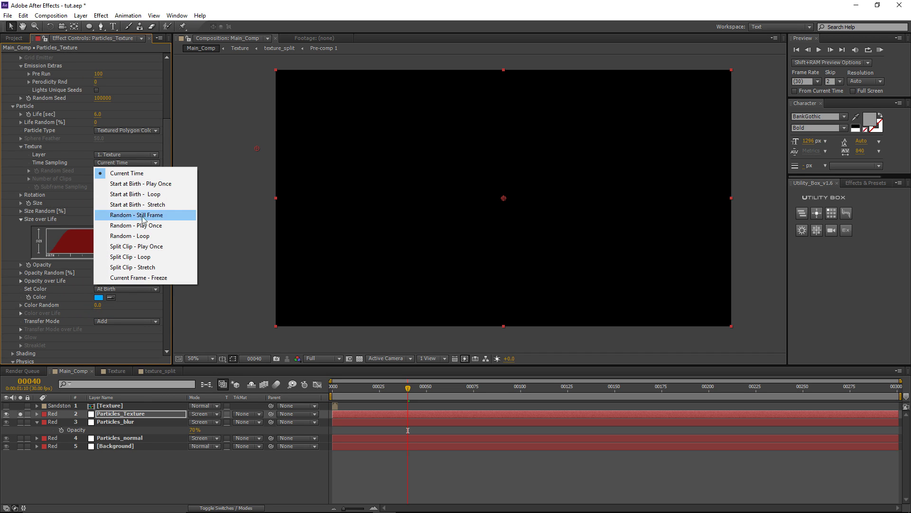
pyautogui.click(155, 268)
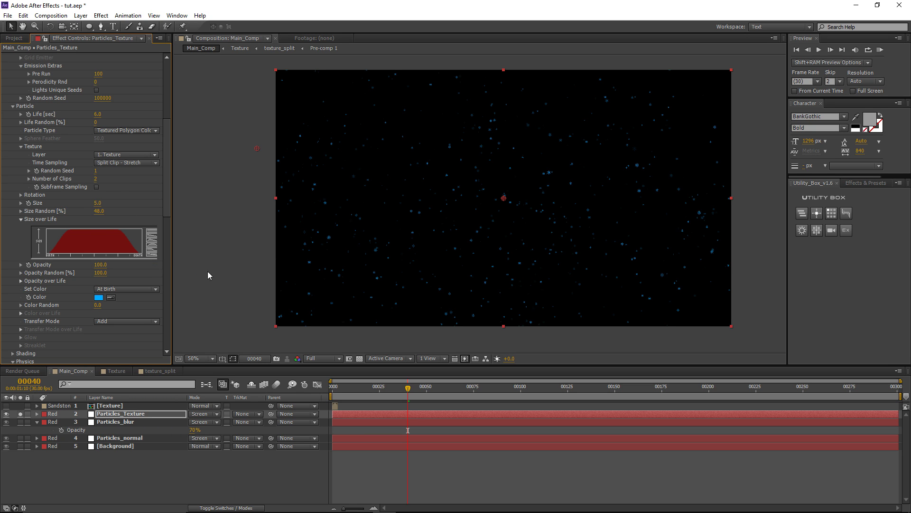
pyautogui.scroll(2, 421, 231)
pyautogui.scroll(-1, 128, 210)
pyautogui.scroll(-2, 456, 201)
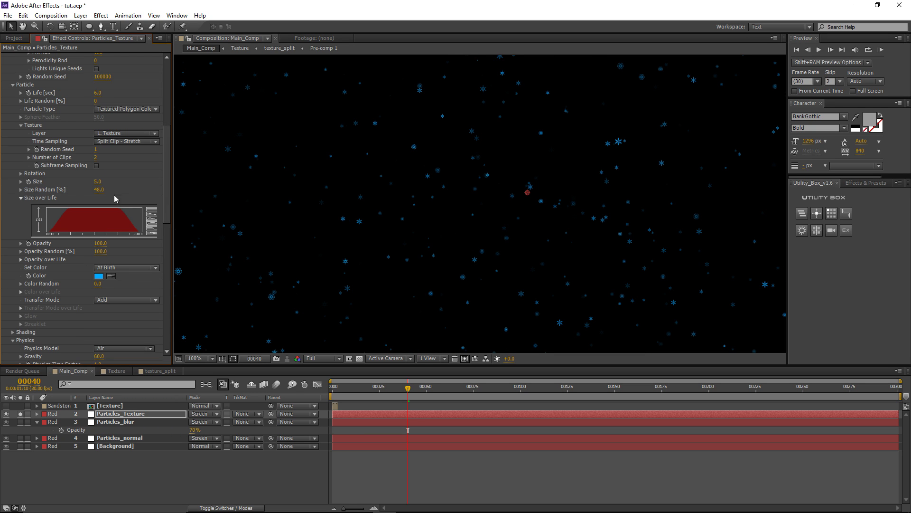
# Raise the particle Size of Particles_Texture to 33 and inspect the snowflakes up close.
pyautogui.scroll(-2, 418, 186)
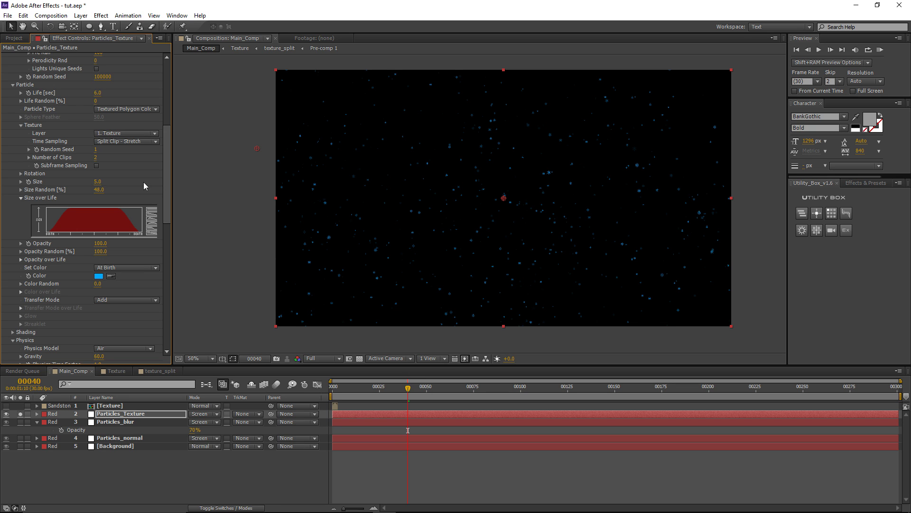
pyautogui.moveTo(97, 181); pyautogui.dragTo(112, 180)
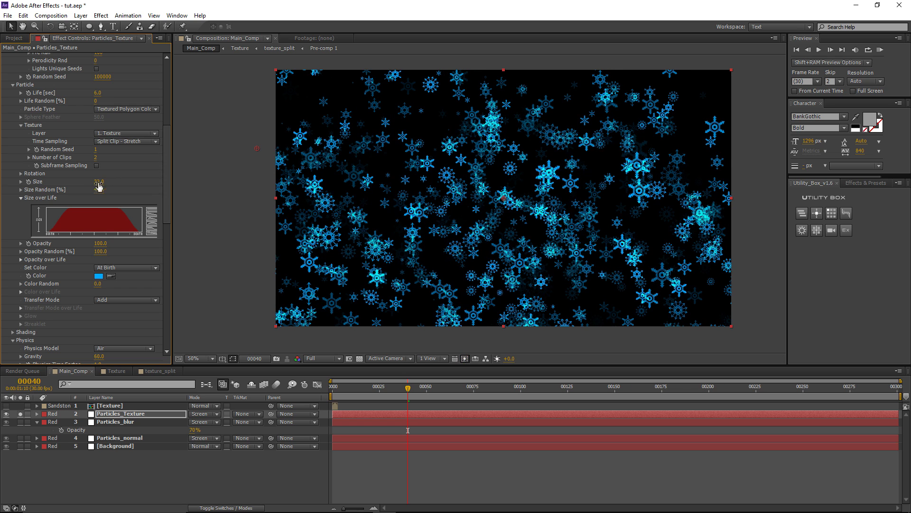
pyautogui.scroll(1, 410, 200)
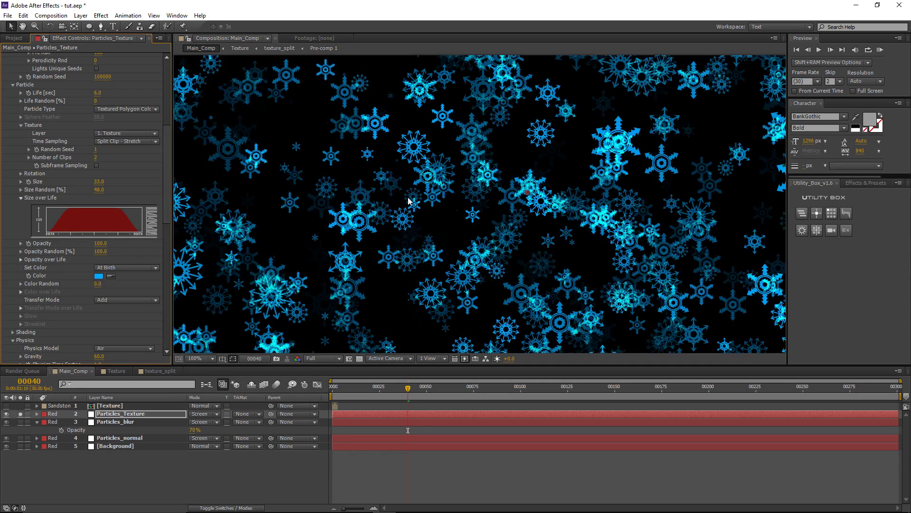
pyautogui.scroll(-1, 410, 200)
pyautogui.scroll(1, 101, 178)
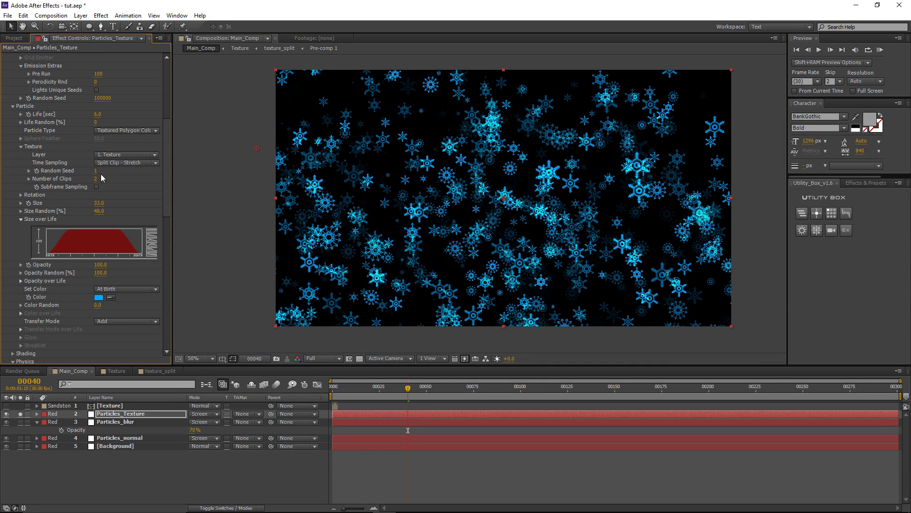
# Set Random Rotation of Particles_Texture to 37 and reduce the particle Size to 19.
pyautogui.click(21, 194)
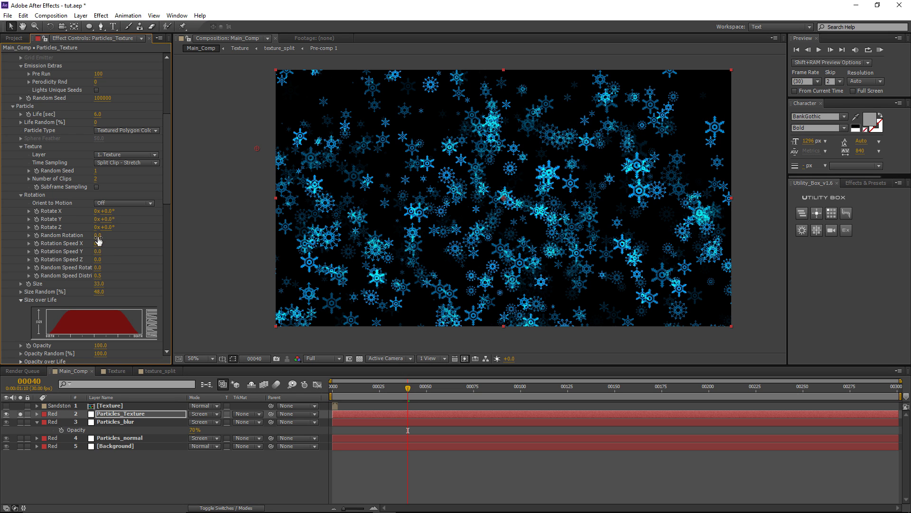
pyautogui.moveTo(98, 237); pyautogui.dragTo(117, 239)
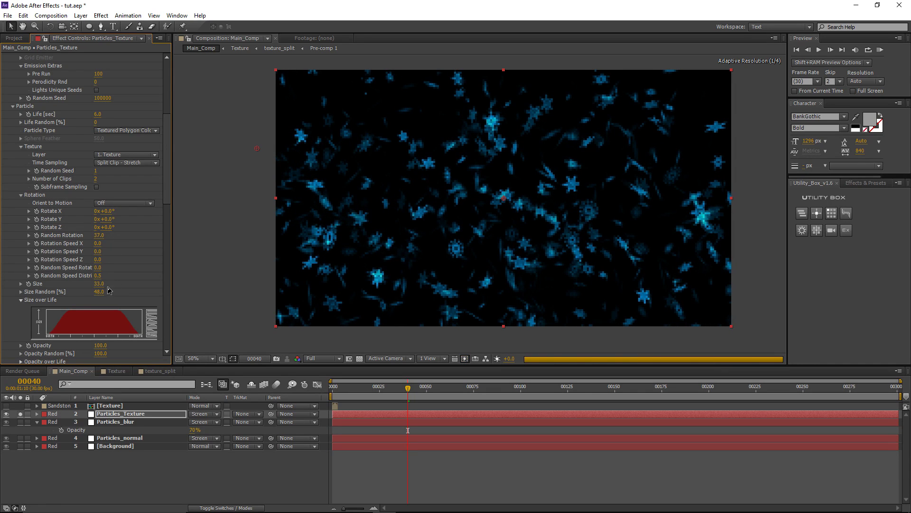
pyautogui.moveTo(103, 285); pyautogui.dragTo(96, 284)
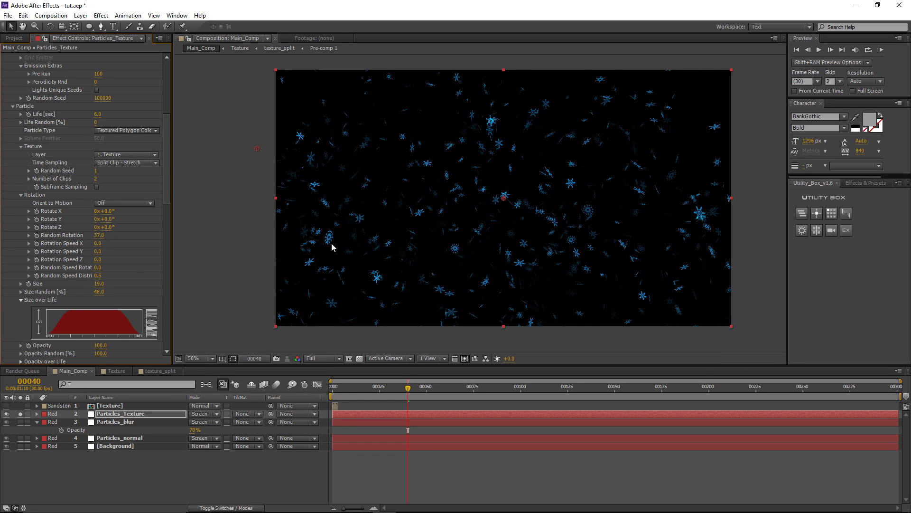
pyautogui.scroll(1, 332, 243)
pyautogui.scroll(-1, 340, 243)
# Set the motion blur Shutter Angle of Particles_Texture to 200.
pyautogui.scroll(-15, 147, 244)
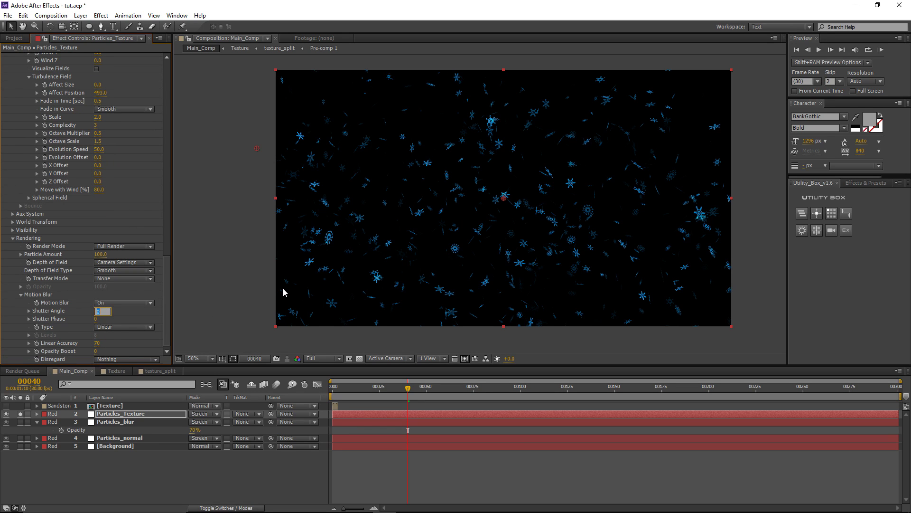
pyautogui.press('Return')
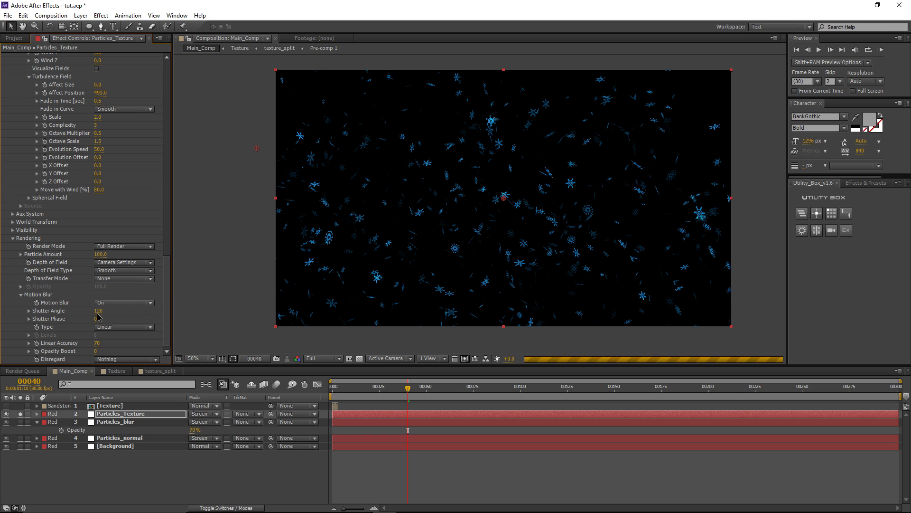
pyautogui.click(98, 311)
pyautogui.write('200')
pyautogui.press('Return')
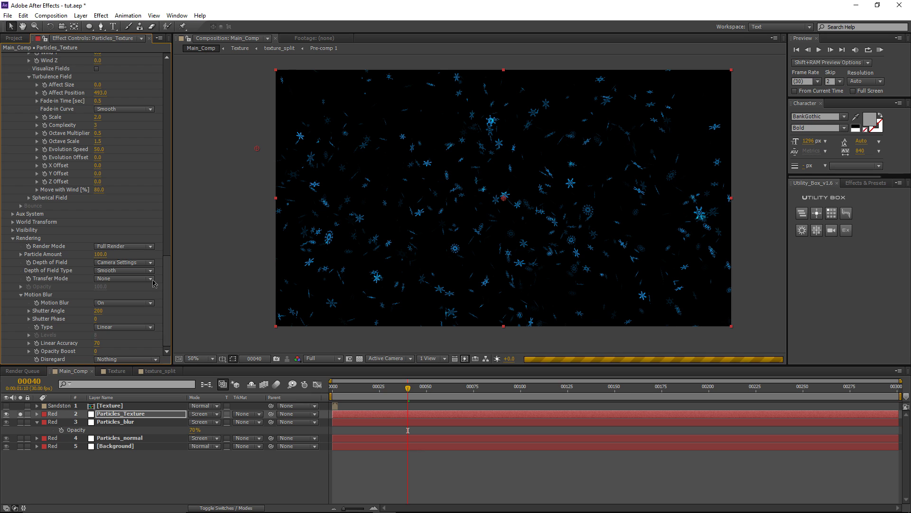
# Set the emitter's Particles/sec on Particles_Texture to 120.
pyautogui.moveTo(167, 285); pyautogui.dragTo(185, 71)
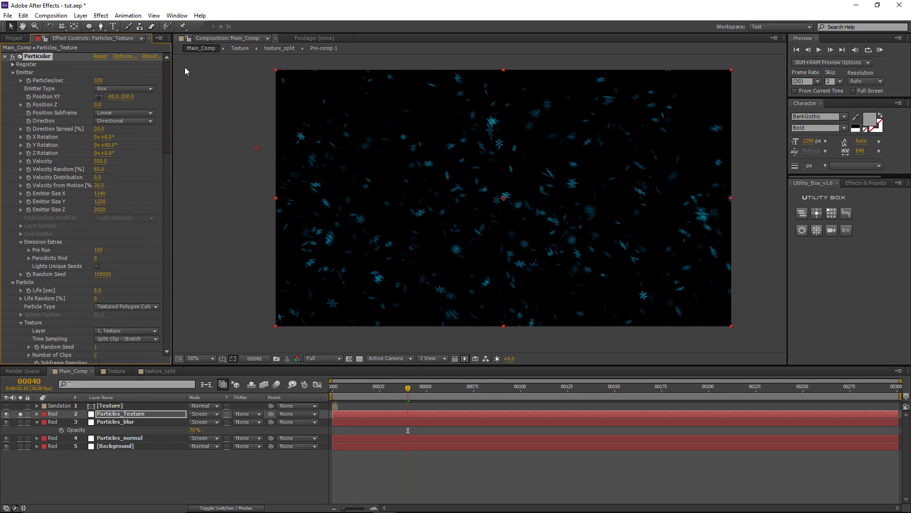
pyautogui.click(98, 81)
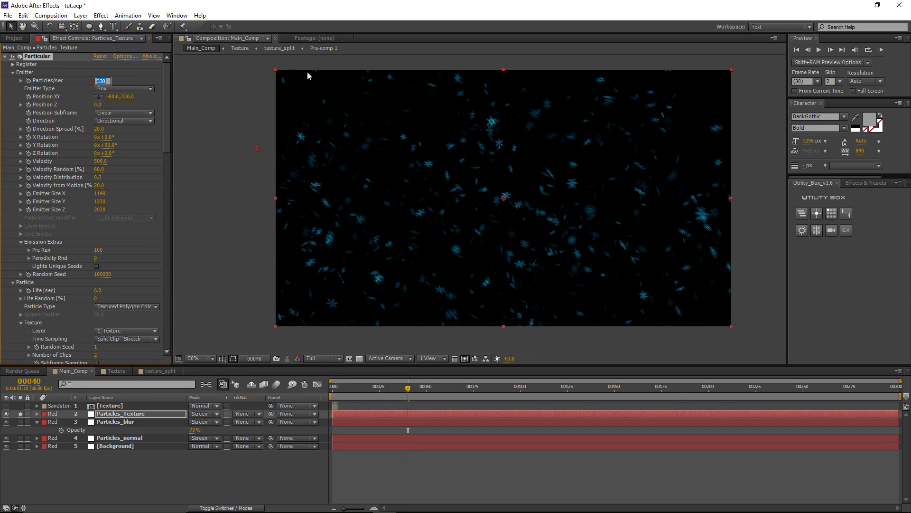
pyautogui.write('120')
pyautogui.press('Return')
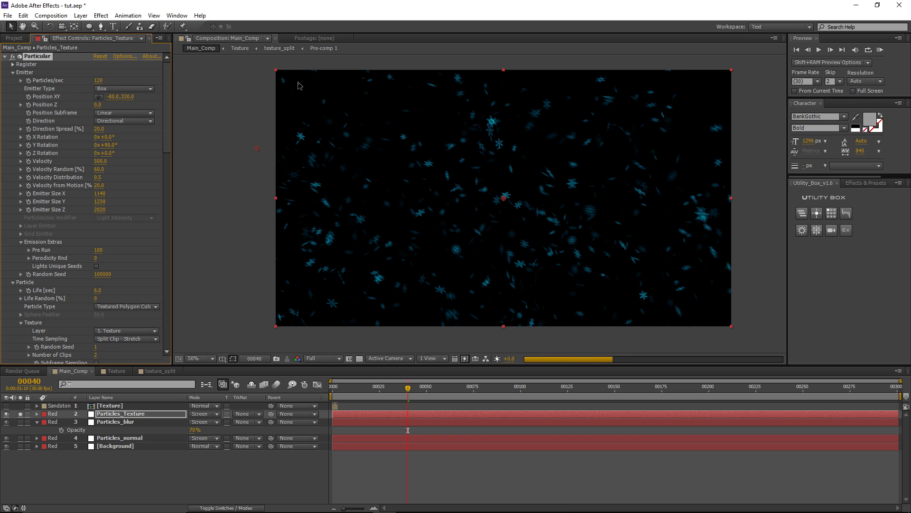
# Change the Random Seed of Particles_Texture to 100130 and set its emitter Velocity to 420.
pyautogui.moveTo(102, 274); pyautogui.dragTo(114, 275)
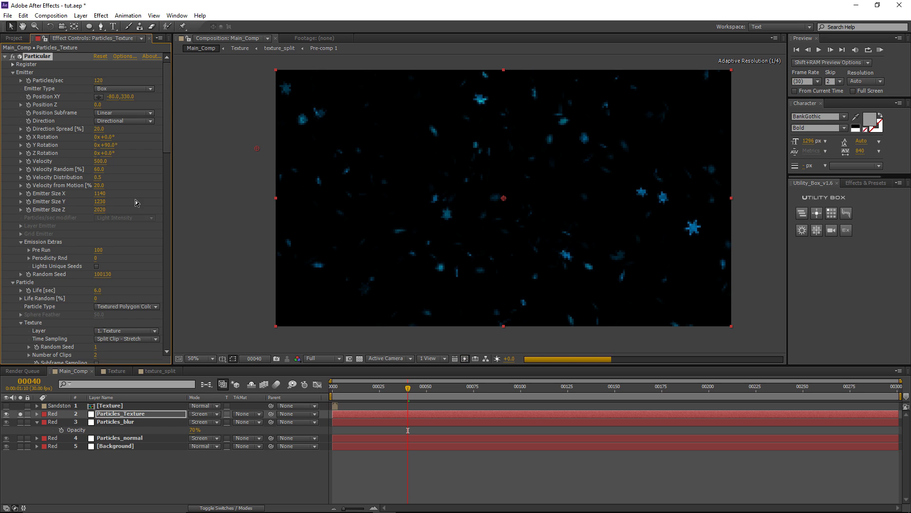
pyautogui.click(100, 162)
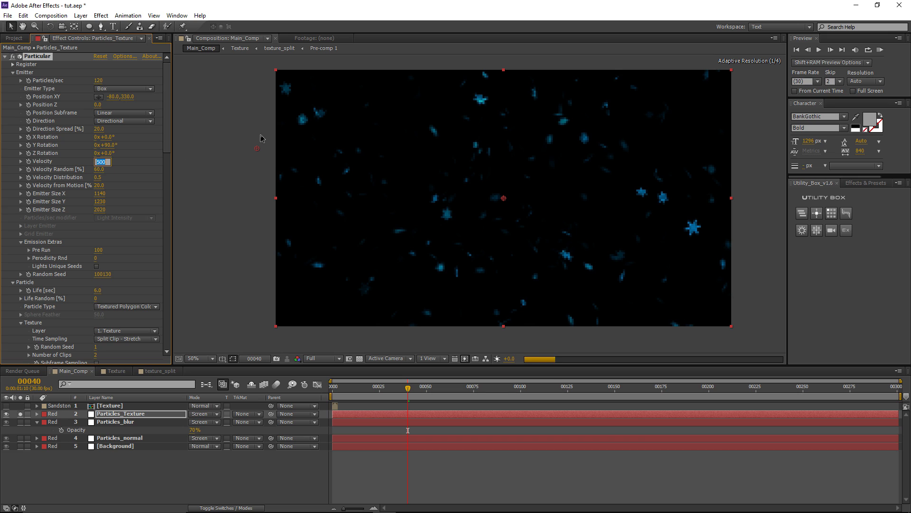
pyautogui.write('420')
pyautogui.press('Return')
# Duplicate the Particles_Texture layer and change the copy's Random Seed to 100260.
pyautogui.click(129, 414)
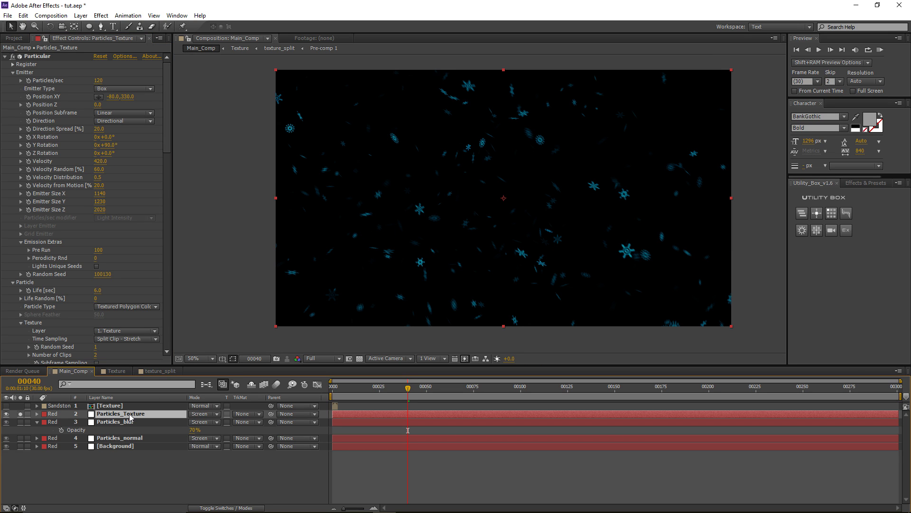
pyautogui.hotkey('ctrl', 'd')
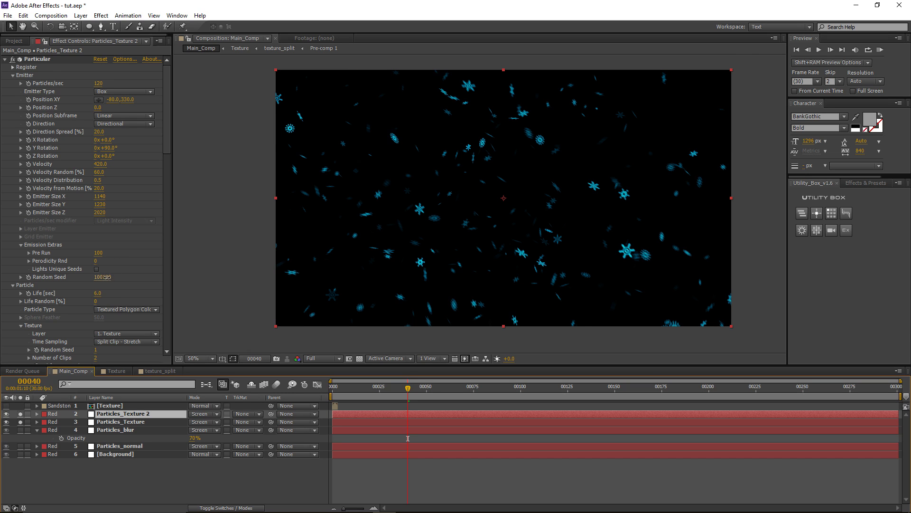
pyautogui.moveTo(108, 277); pyautogui.dragTo(114, 276)
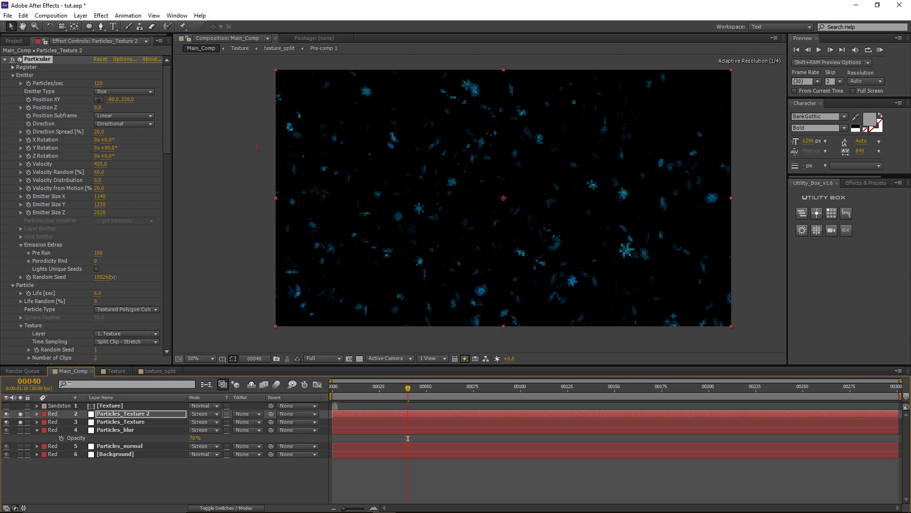
# Set the emitter's Particles/sec on Particles_Texture 2 to 25.
pyautogui.click(99, 84)
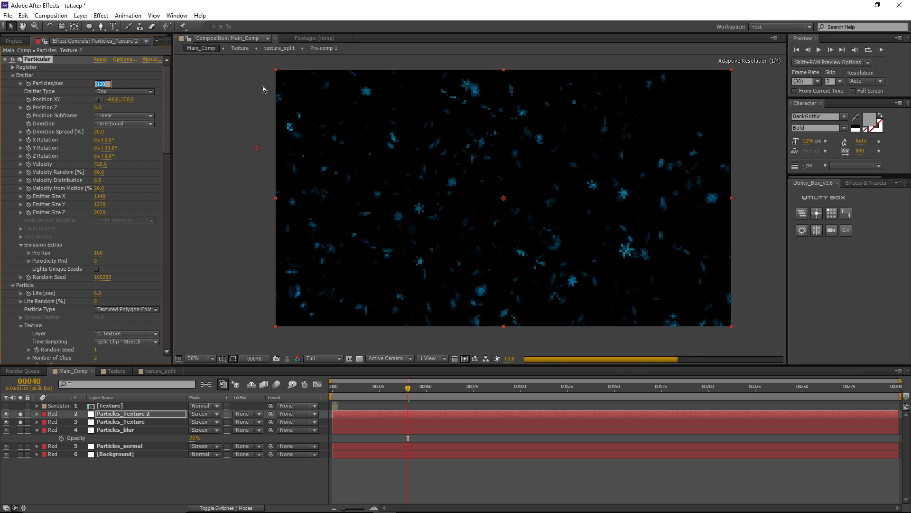
pyautogui.write('25')
pyautogui.press('Return')
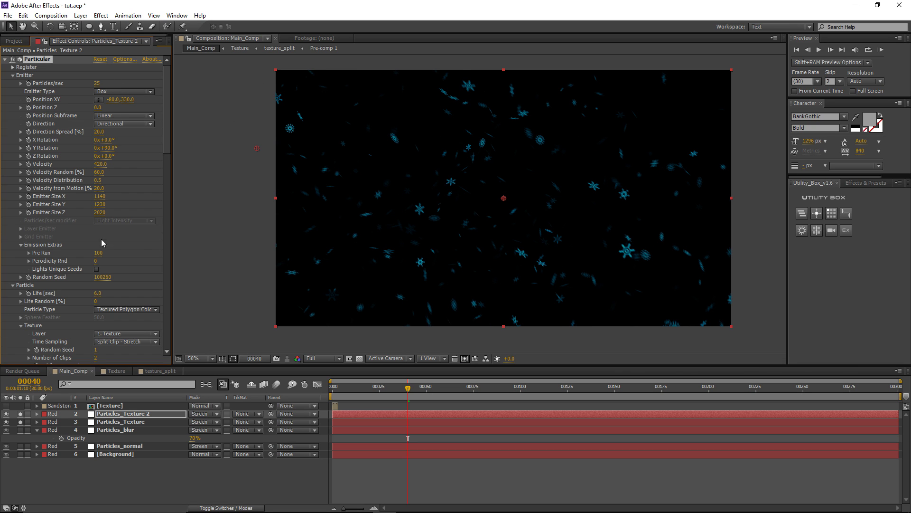
# Turn off solo for Particles_Texture and set the motion blur Shutter Angle of Particles_Texture 2 to 100.
pyautogui.scroll(-9, 118, 193)
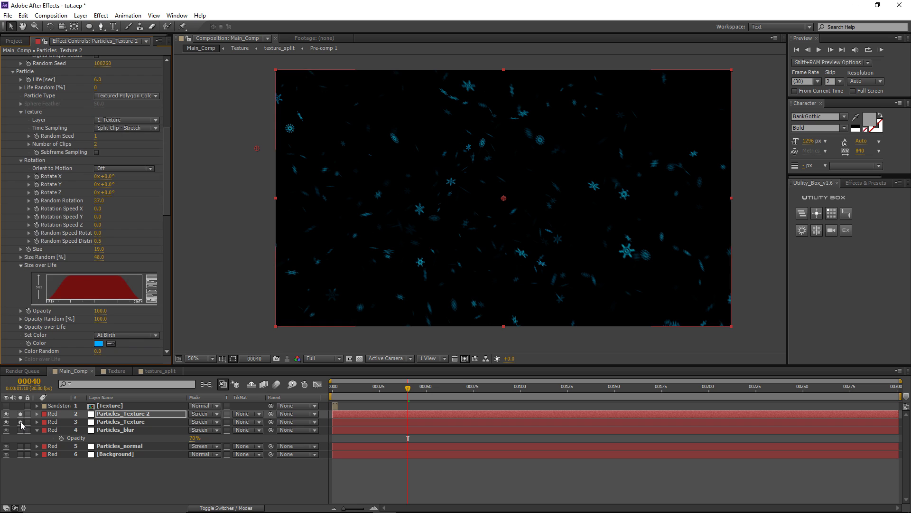
pyautogui.click(112, 414)
pyautogui.moveTo(167, 172); pyautogui.dragTo(161, 306)
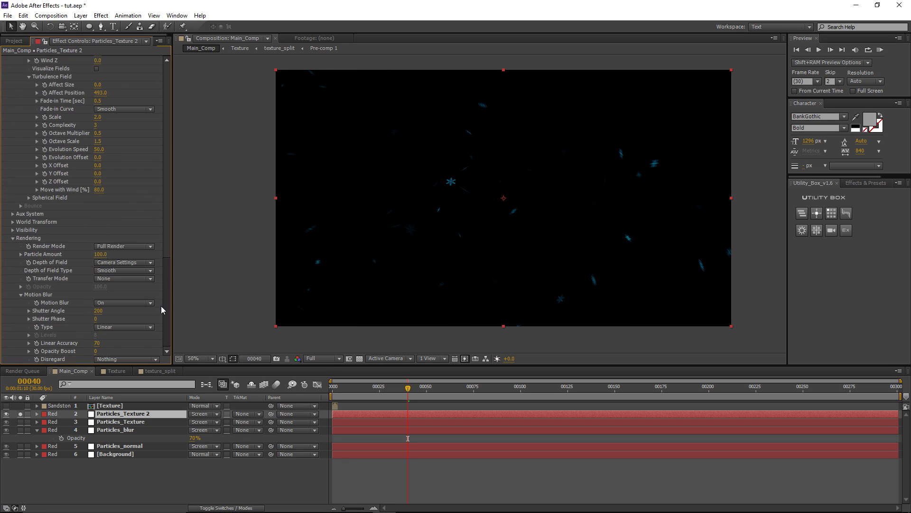
pyautogui.click(100, 311)
pyautogui.write('10')
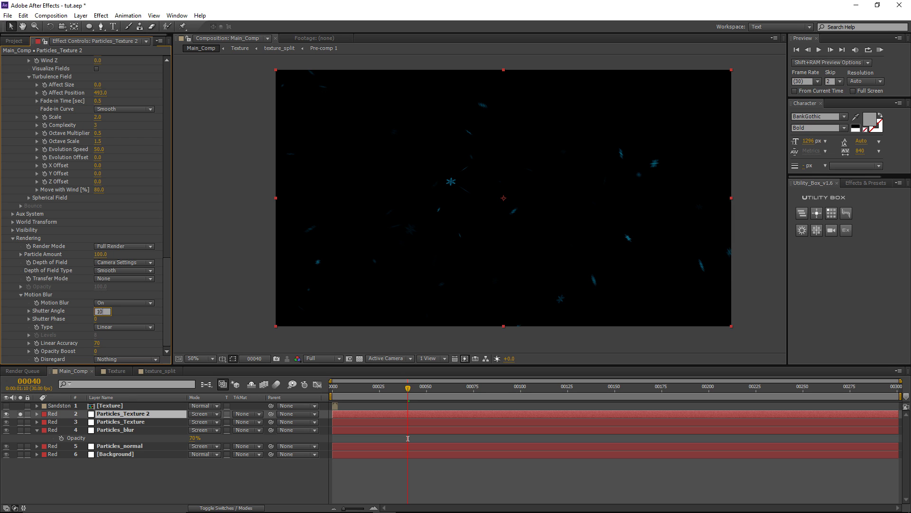
pyautogui.press('Return')
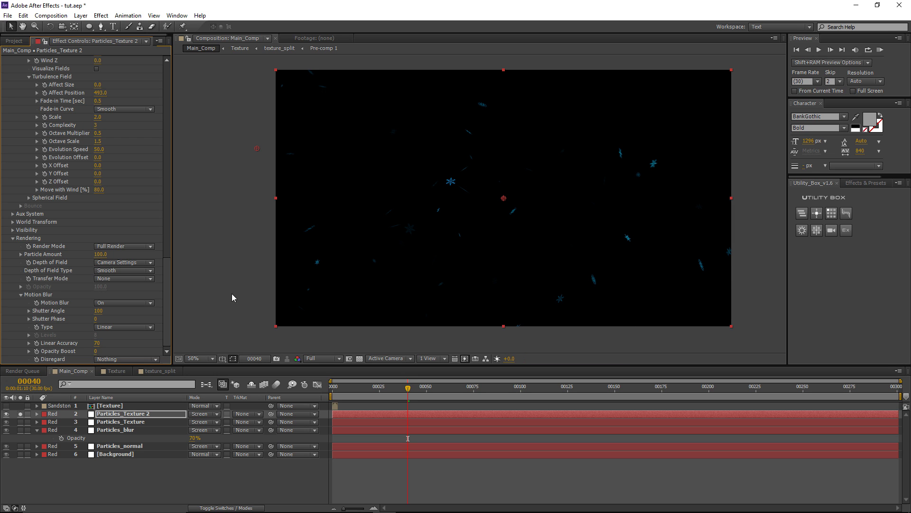
# Apply a Glow effect to Particles_Texture 2 and duplicate that effect.
pyautogui.click(101, 15)
pyautogui.moveTo(138, 249)
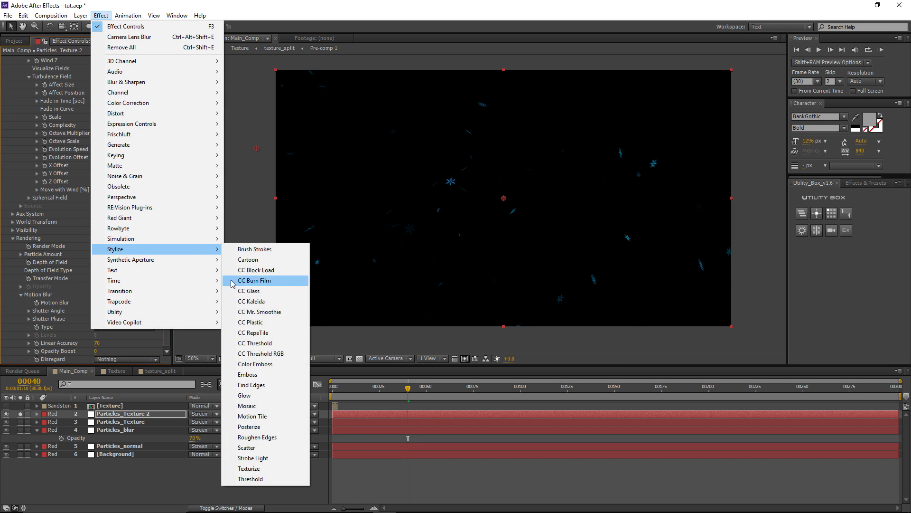
pyautogui.click(255, 395)
pyautogui.hotkey('ctrl', 'd')
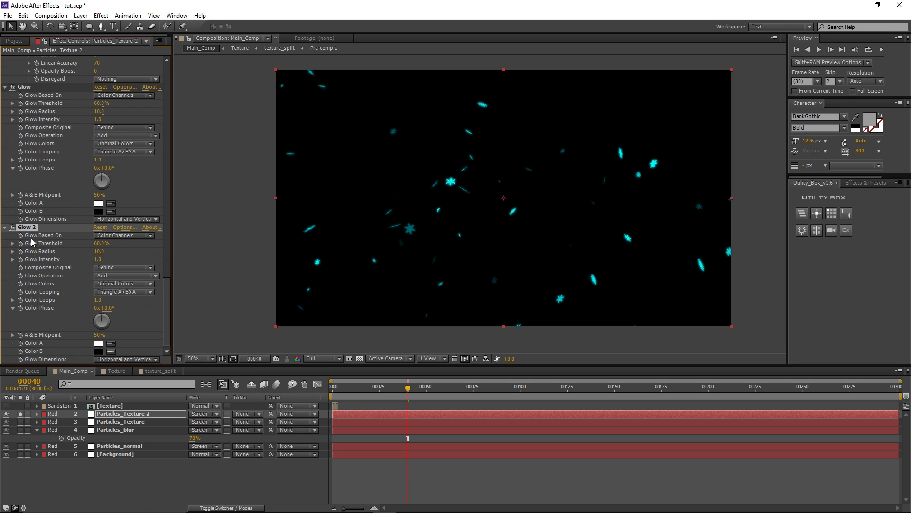
# Set Glow 2's radius to about 122, and the first Glow's radius to about 48 and threshold to about 63.1%.
pyautogui.moveTo(99, 251); pyautogui.dragTo(154, 249)
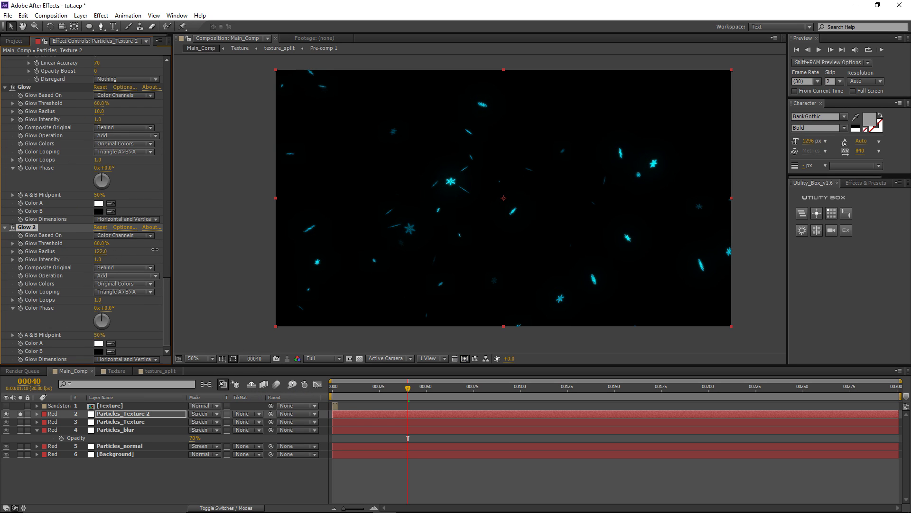
pyautogui.moveTo(100, 111)
pyautogui.mouseDown()
pyautogui.moveTo(122, 103)
pyautogui.moveTo(109, 107)
pyautogui.mouseUp()
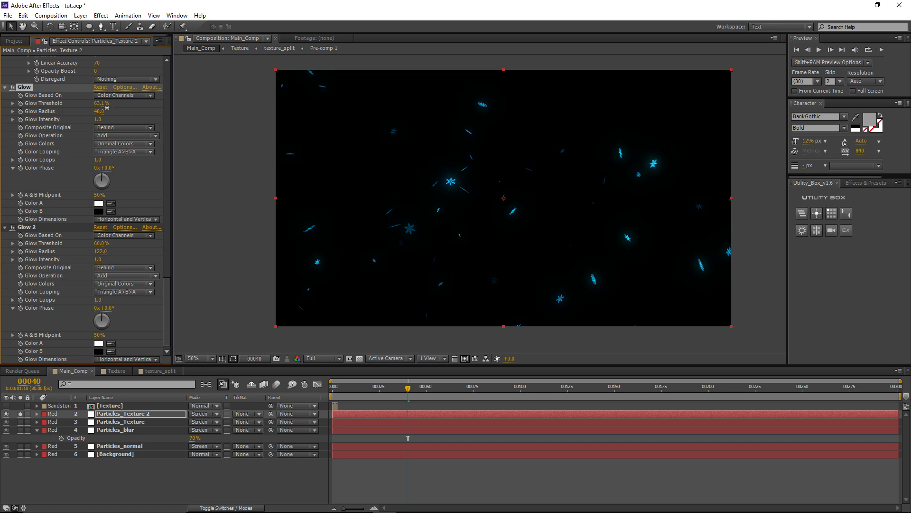
# Turn off solo for Particles_Texture 2 and preview the full scene with all layers around frame 88.
pyautogui.click(117, 413)
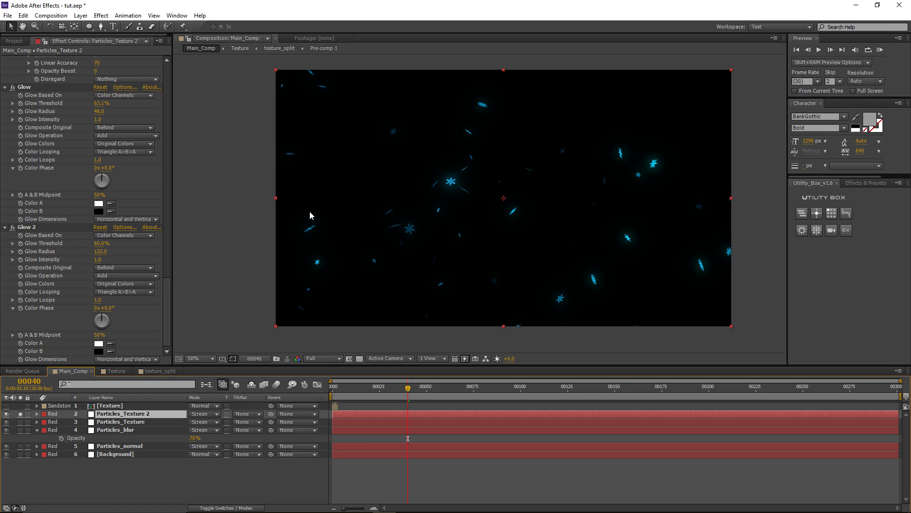
pyautogui.click(20, 416)
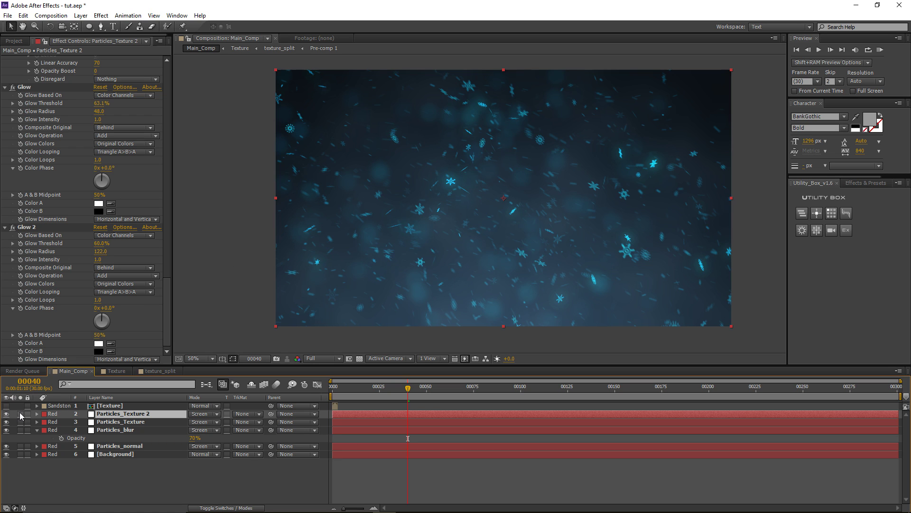
pyautogui.press('space')
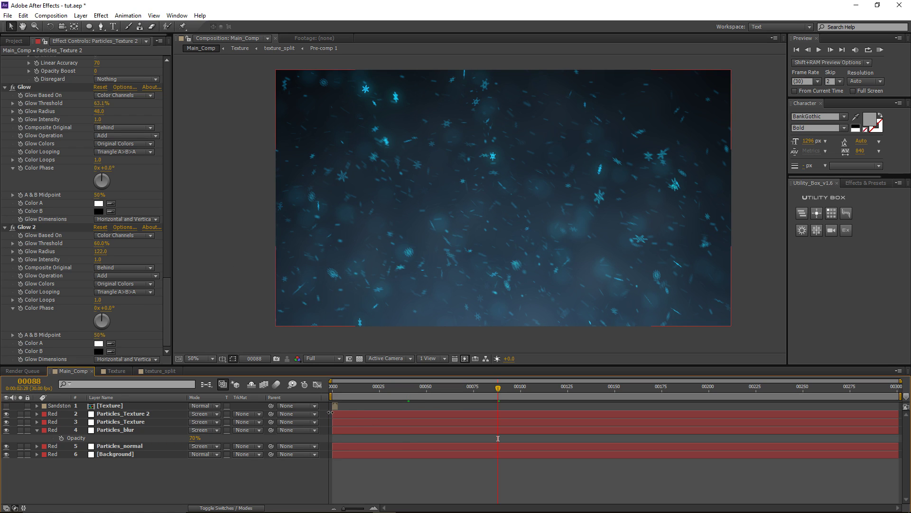
# Solo both snowflake-textured layers and set the particle Size of Particles_Texture to 25.
pyautogui.click(133, 415)
pyautogui.click(21, 414)
pyautogui.click(21, 421)
pyautogui.click(116, 422)
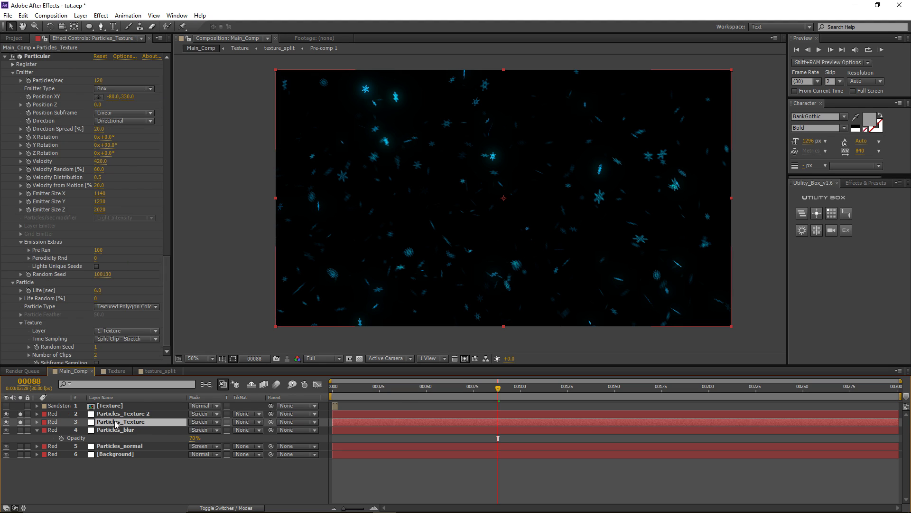
pyautogui.scroll(-5, 112, 243)
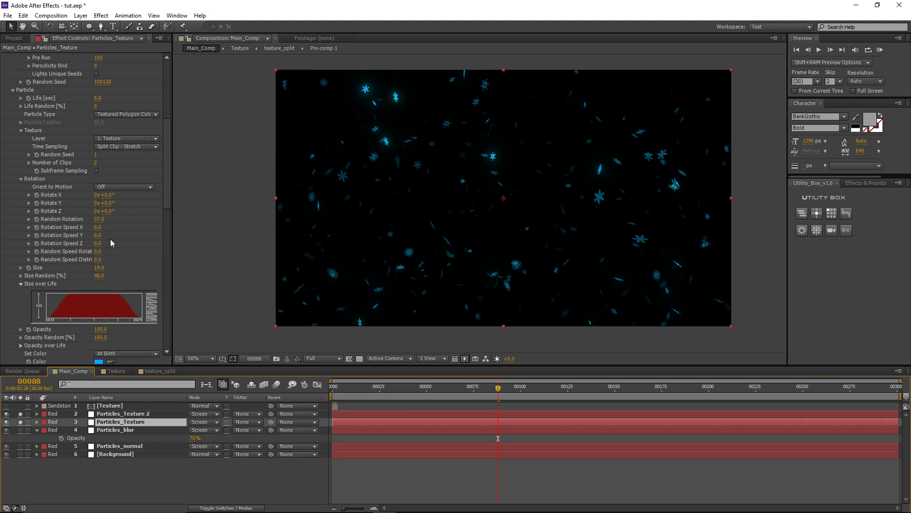
pyautogui.click(99, 267)
pyautogui.write('25')
pyautogui.press('Return')
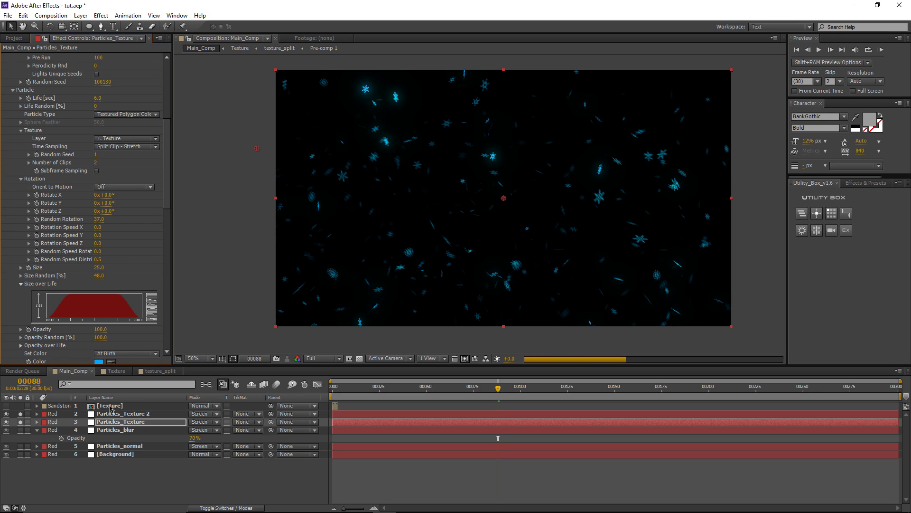
# Set the particle Size of Particles_Texture 2 to 25.
pyautogui.click(124, 413)
pyautogui.scroll(-5, 115, 274)
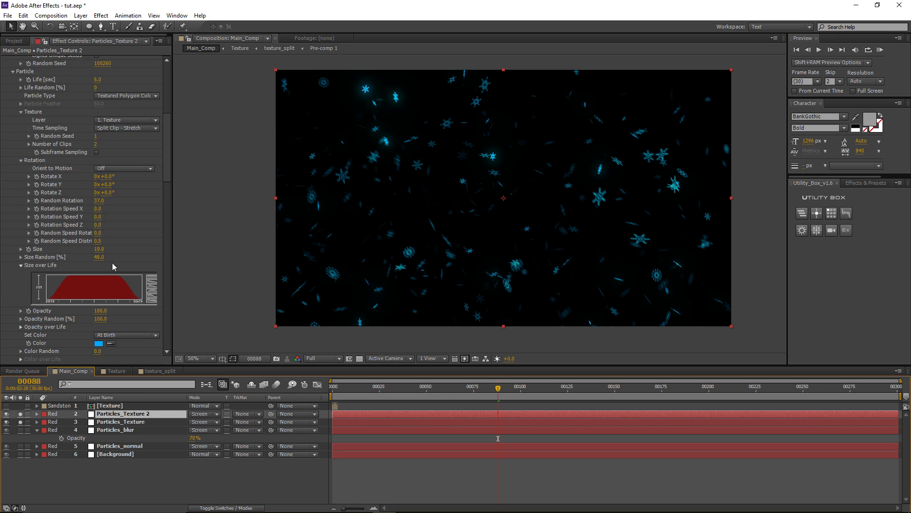
pyautogui.click(99, 249)
pyautogui.press('Return')
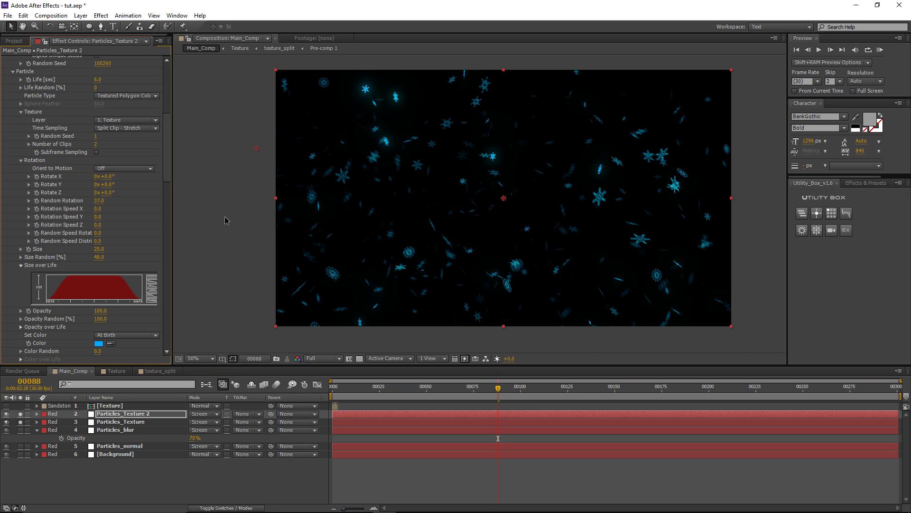
# Set the emitter's Particles/sec on Particles_Texture to 80.
pyautogui.click(136, 420)
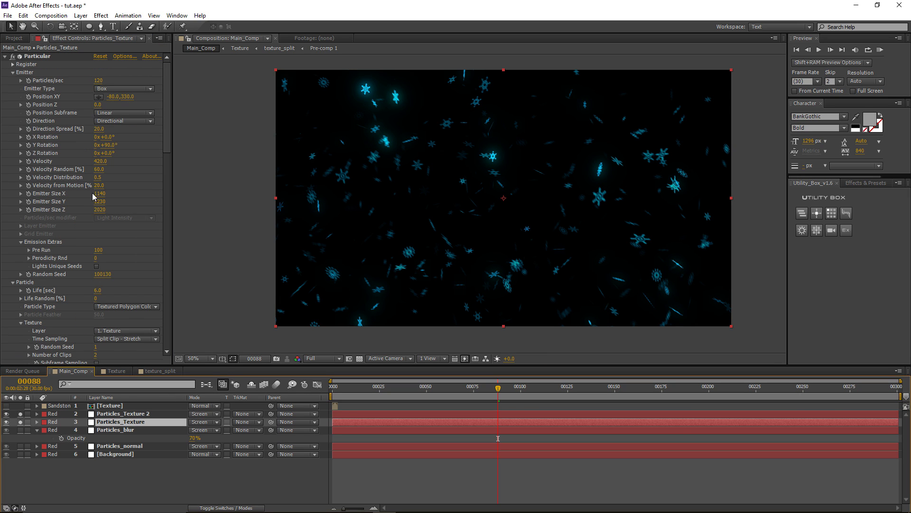
pyautogui.click(98, 81)
pyautogui.write('80')
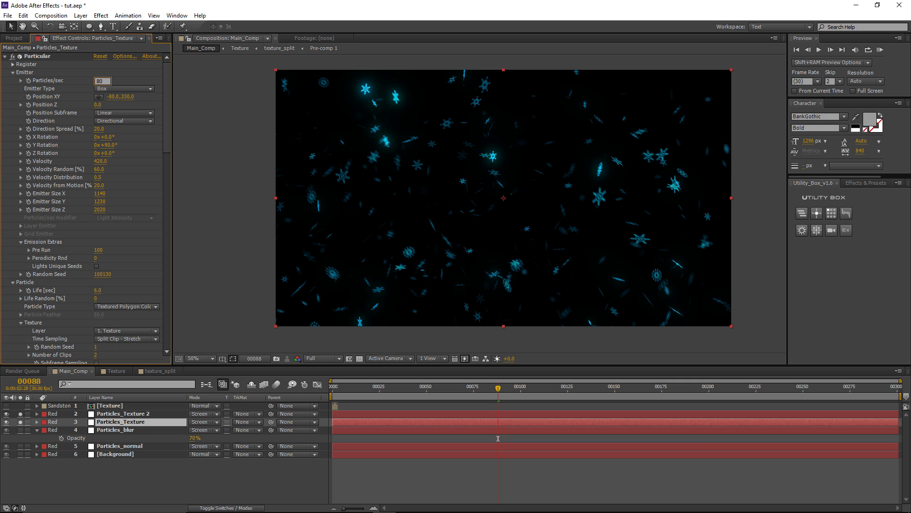
pyautogui.press('Return')
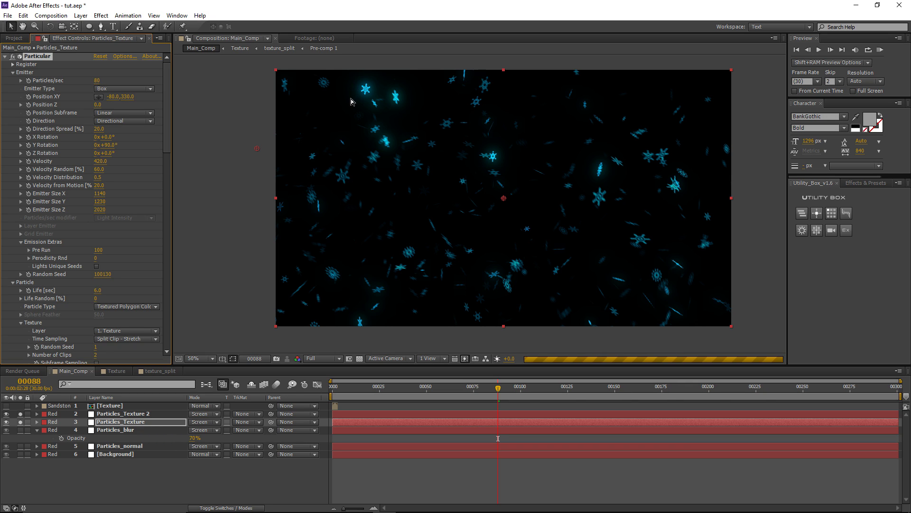
# Set the opacity of the Particles_Texture layer to 70% and turn off solo for both textured layers.
pyautogui.click(133, 422)
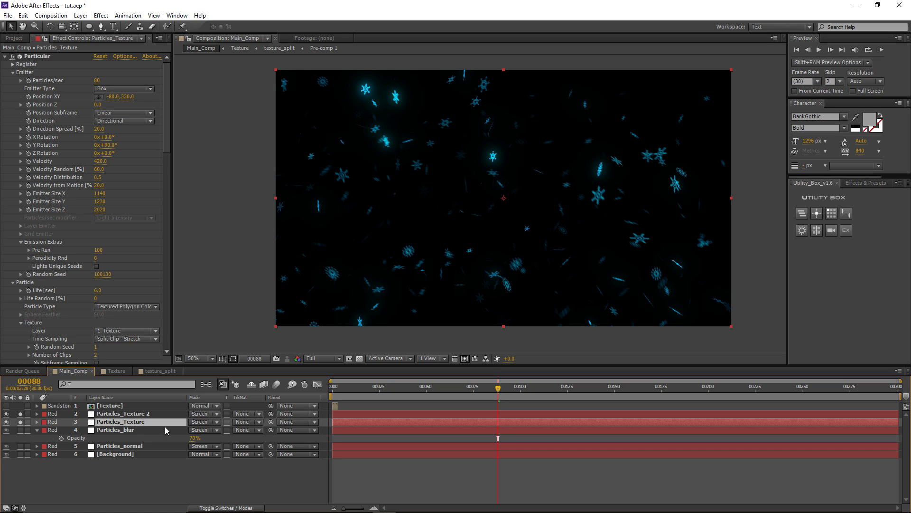
pyautogui.press('t')
pyautogui.click(196, 429)
pyautogui.write('70')
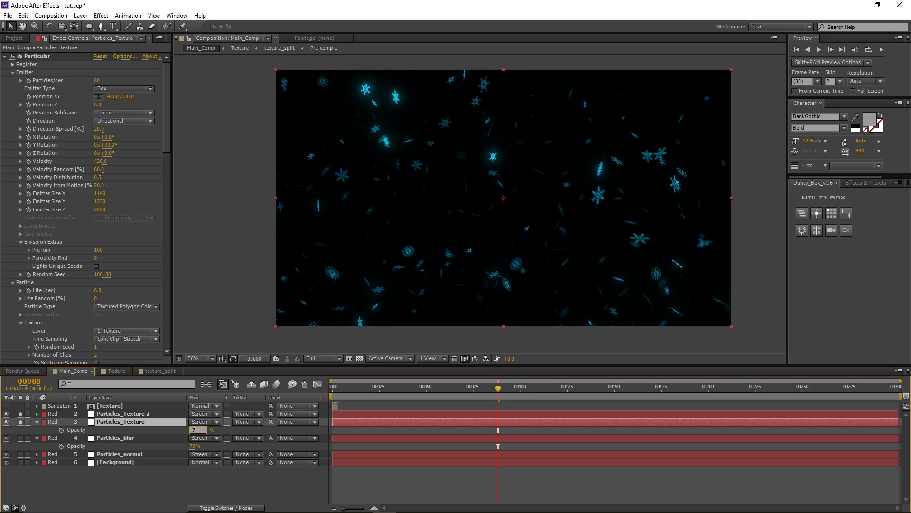
pyautogui.press('Return')
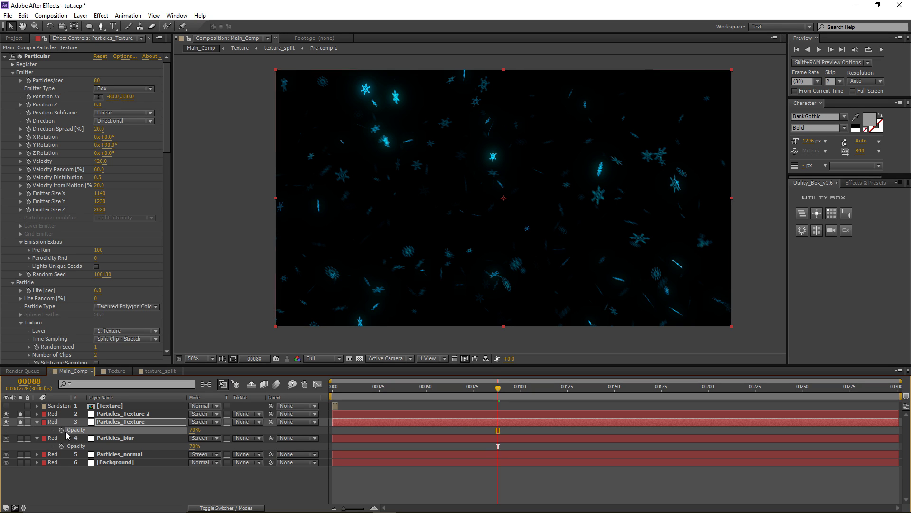
pyautogui.click(68, 422)
pyautogui.moveTo(20, 414); pyautogui.dragTo(20, 421)
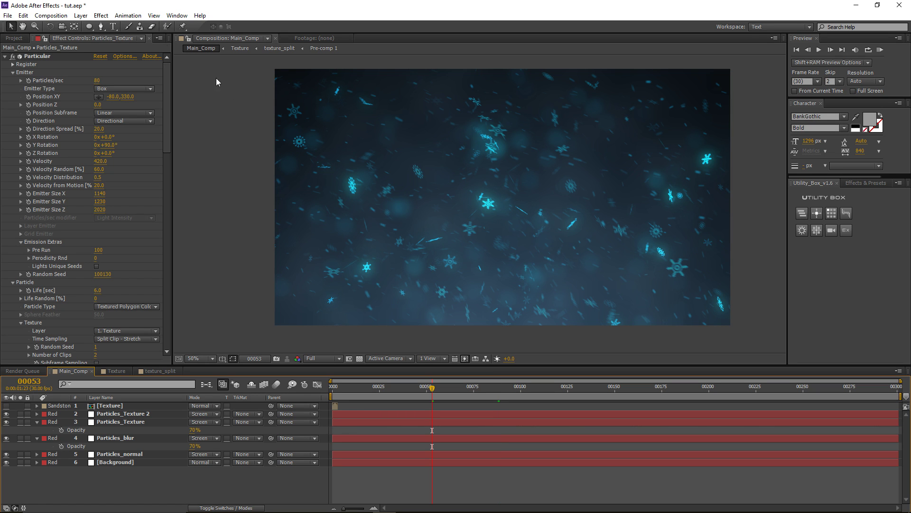
# Add a new adjustment layer above all layers in Main_Comp.
pyautogui.click(81, 15)
pyautogui.moveTo(190, 26)
pyautogui.click(305, 91)
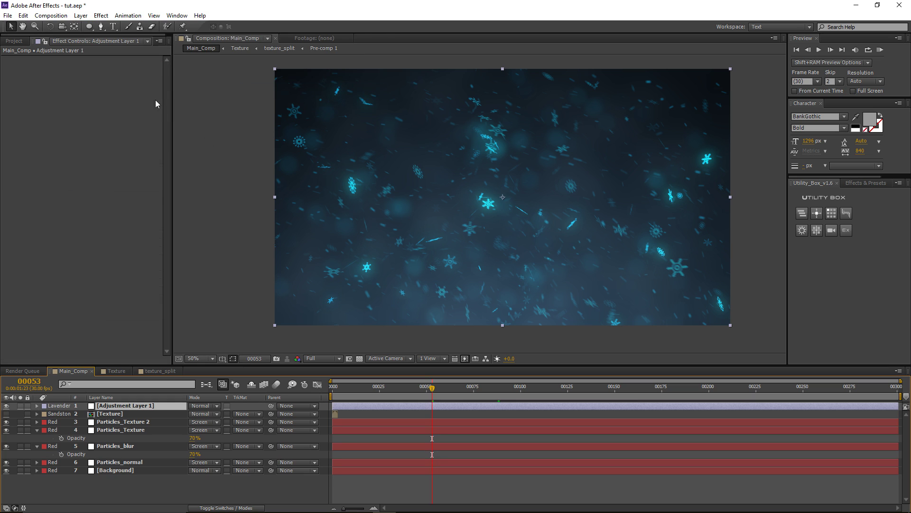
# Apply Curves to the adjustment layer and shape the RGB curve into an S, lowering shadows and raising highlights.
pyautogui.click(101, 15)
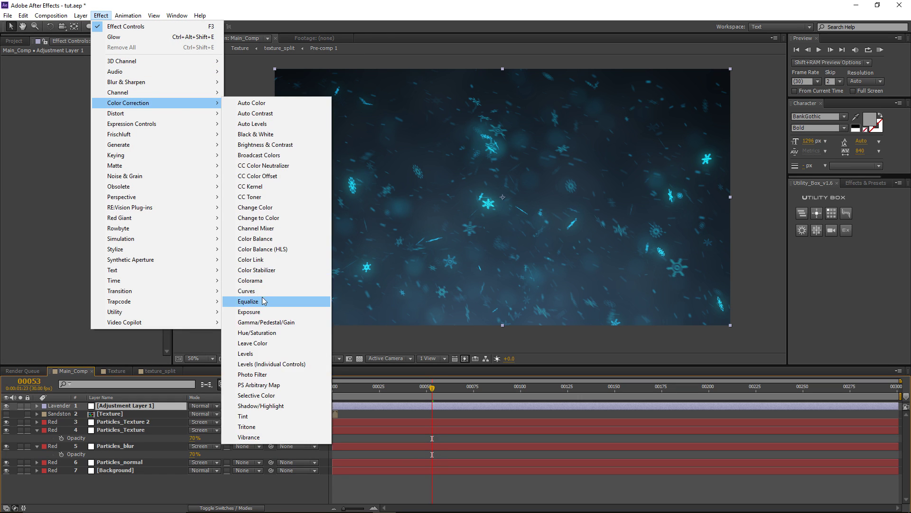
pyautogui.click(249, 290)
pyautogui.moveTo(35, 153); pyautogui.dragTo(35, 160)
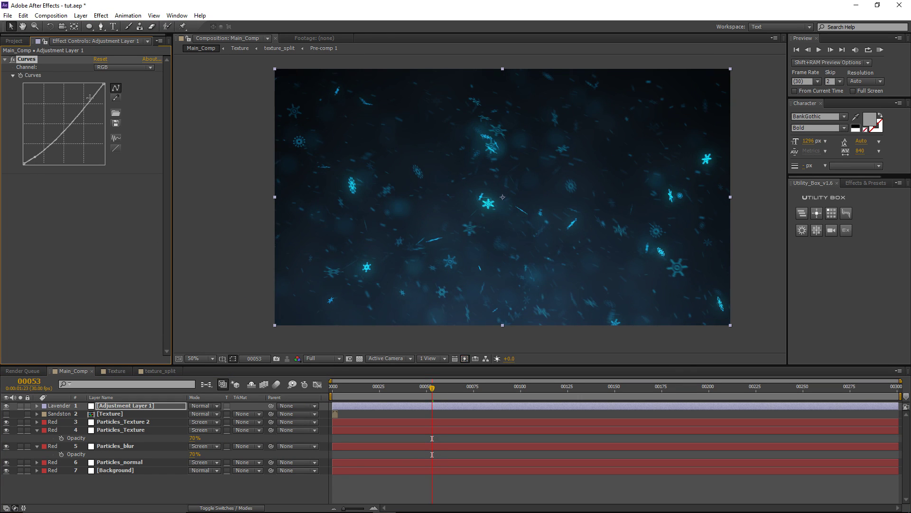
pyautogui.moveTo(90, 99); pyautogui.dragTo(82, 99)
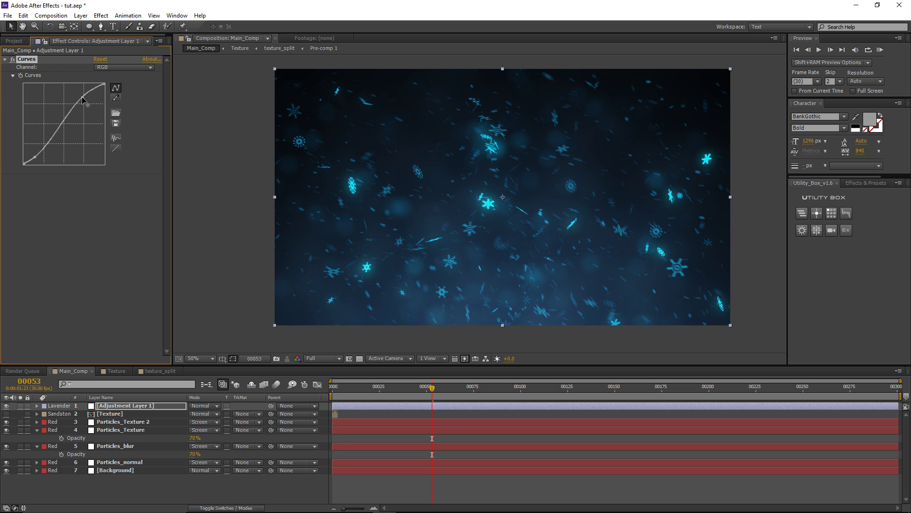
# Apply the Noise effect to the adjustment layer with Amount of Noise set to 4%, leaving no layer selected.
pyautogui.click(101, 15)
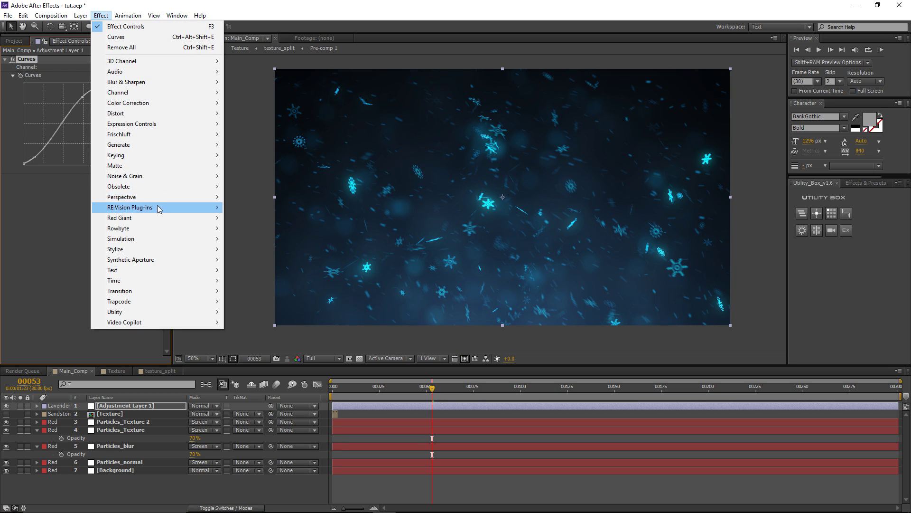
pyautogui.moveTo(159, 176)
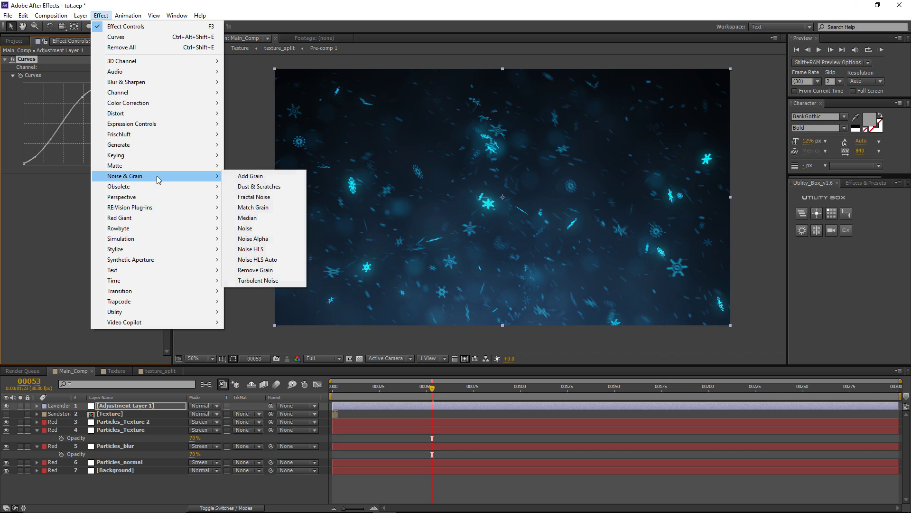
pyautogui.click(259, 229)
pyautogui.click(101, 185)
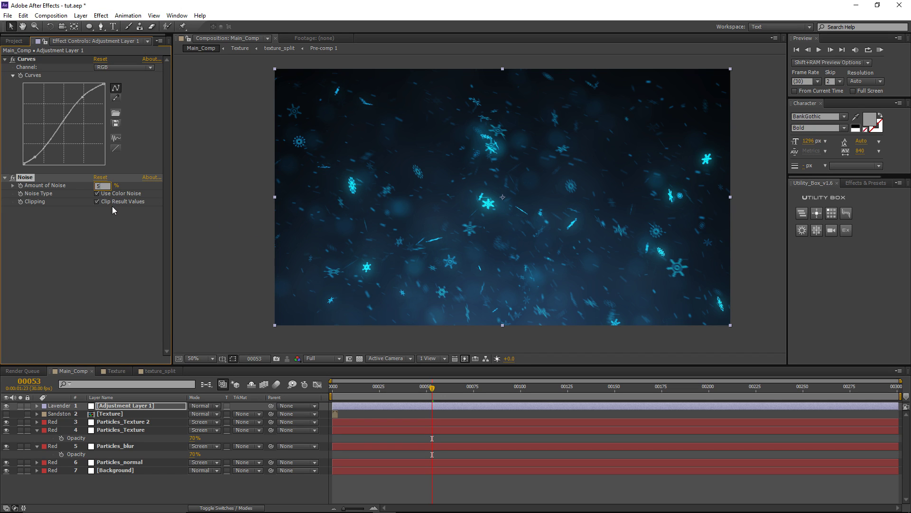
pyautogui.write('5')
pyautogui.press('Return')
pyautogui.click(99, 186)
pyautogui.write('4')
pyautogui.moveTo(454, 196); pyautogui.dragTo(446, 200)
pyautogui.press('F2')
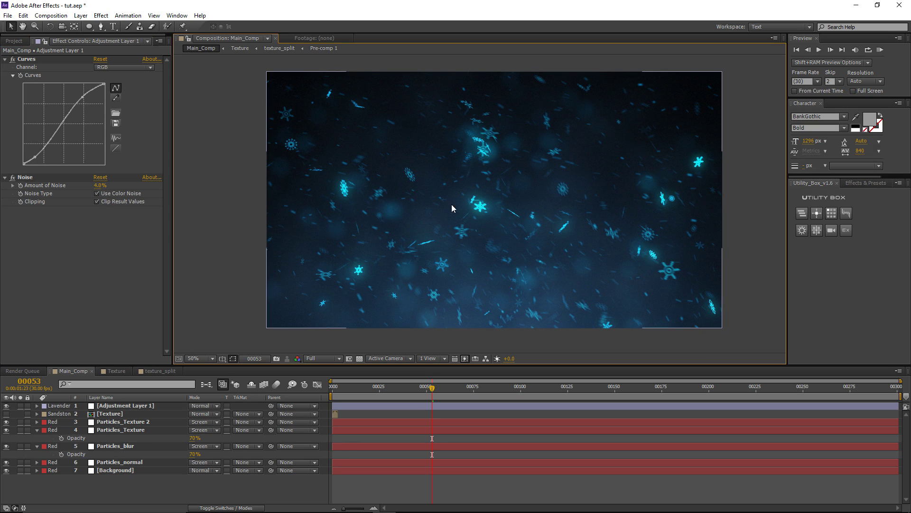